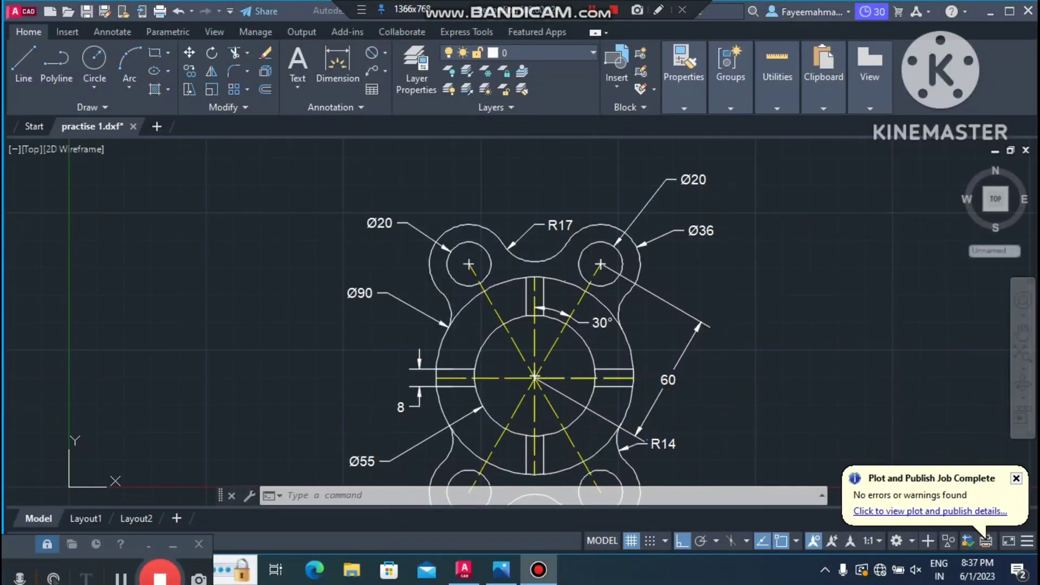
# Examine the dimensions of the finished flange drawing and of its reference image Captureswww.PNG in the photo viewer
pyautogui.middleClick(763, 334)
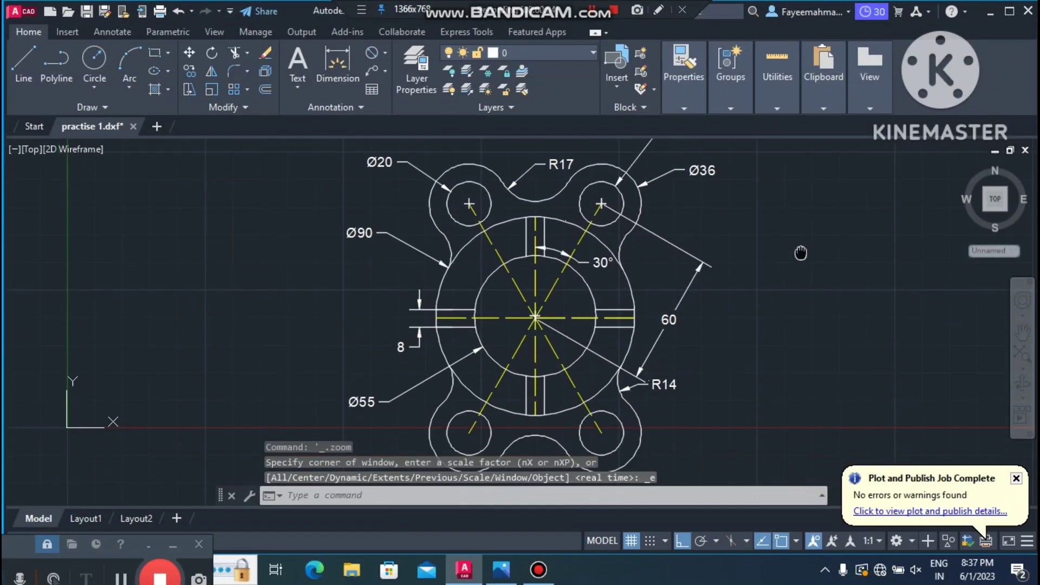
pyautogui.moveTo(807, 222)
pyautogui.mouseDown(button='middle')
pyautogui.moveTo(799, 248)
pyautogui.moveTo(816, 178)
pyautogui.moveTo(820, 222)
pyautogui.moveTo(806, 260)
pyautogui.moveTo(803, 220)
pyautogui.moveTo(810, 236)
pyautogui.mouseUp(button='middle')
pyautogui.click(1022, 353)
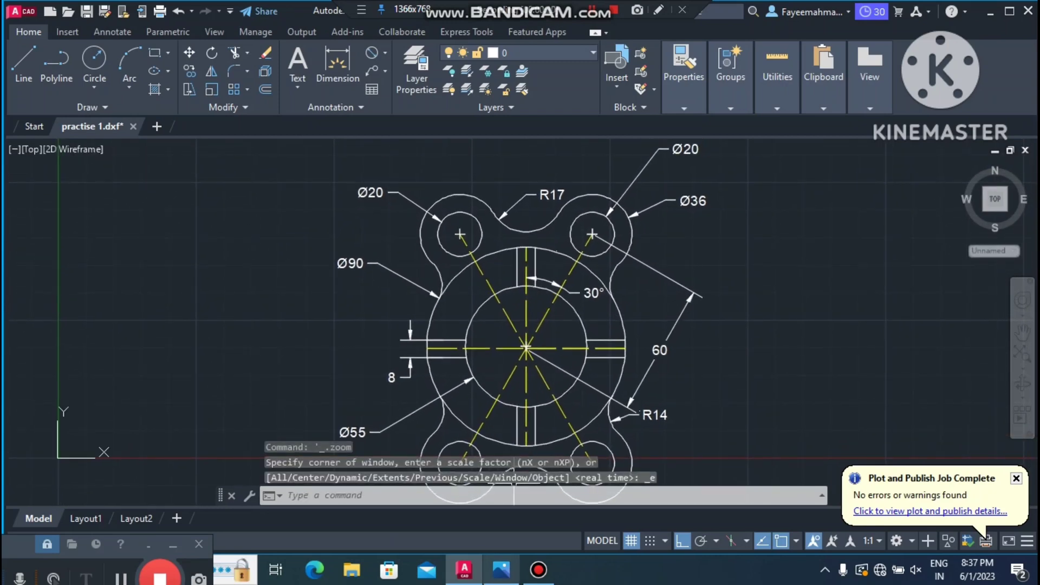
pyautogui.click(501, 569)
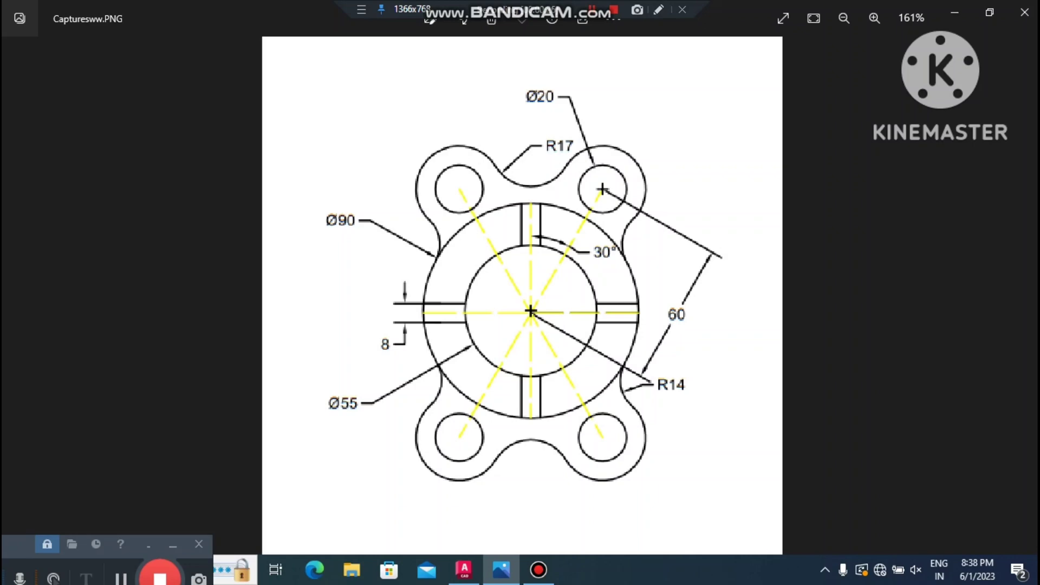
pyautogui.click(954, 12)
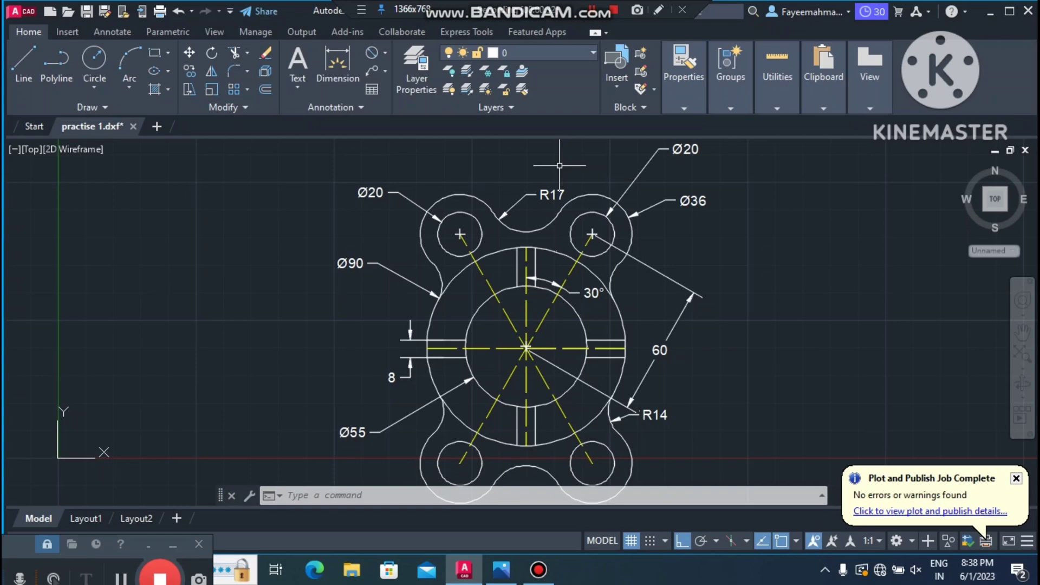
# Create a new drawing from the acad template
pyautogui.click(50, 11)
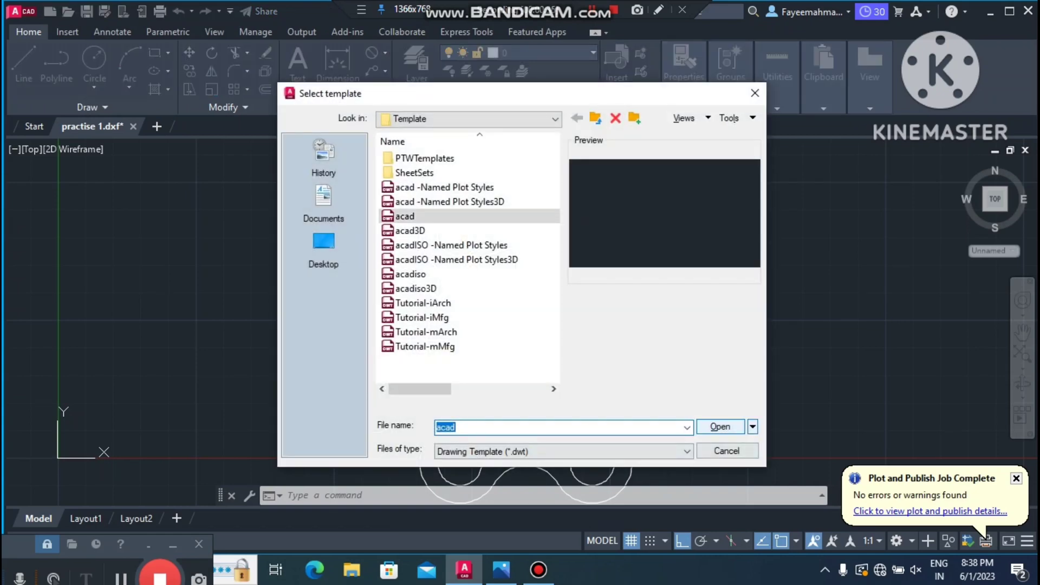
pyautogui.click(720, 427)
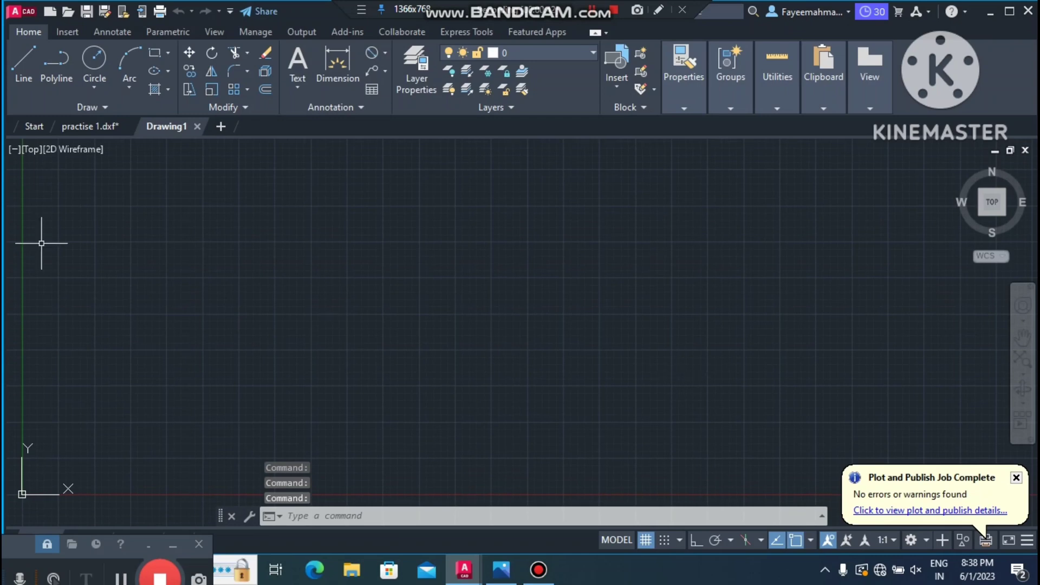
pyautogui.write('l')
pyautogui.press('Return')
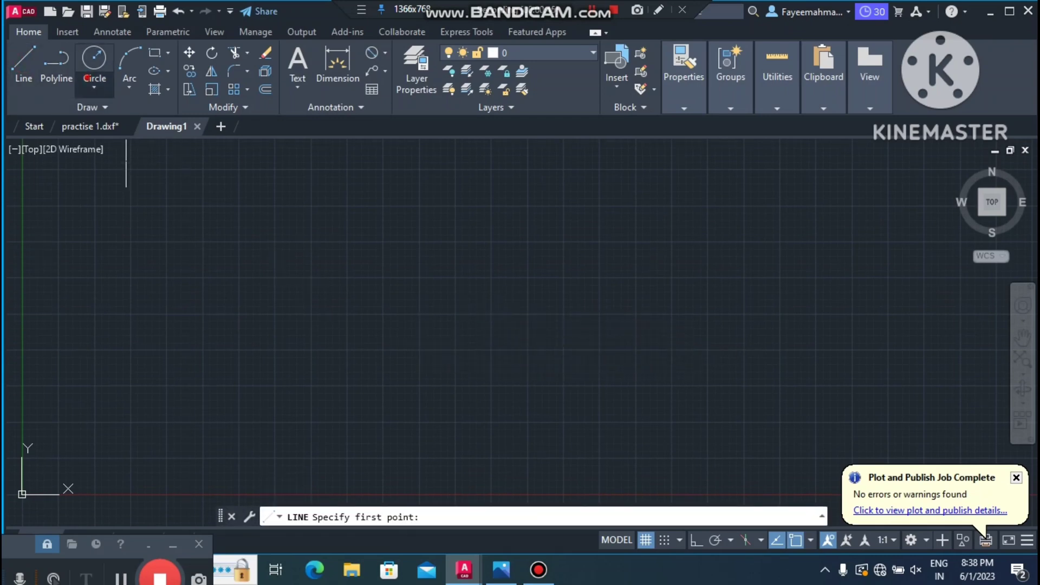
# Draw a circle by center and diameter in the empty drawing, using the reference image's outer ring diameter of 90
pyautogui.click(94, 88)
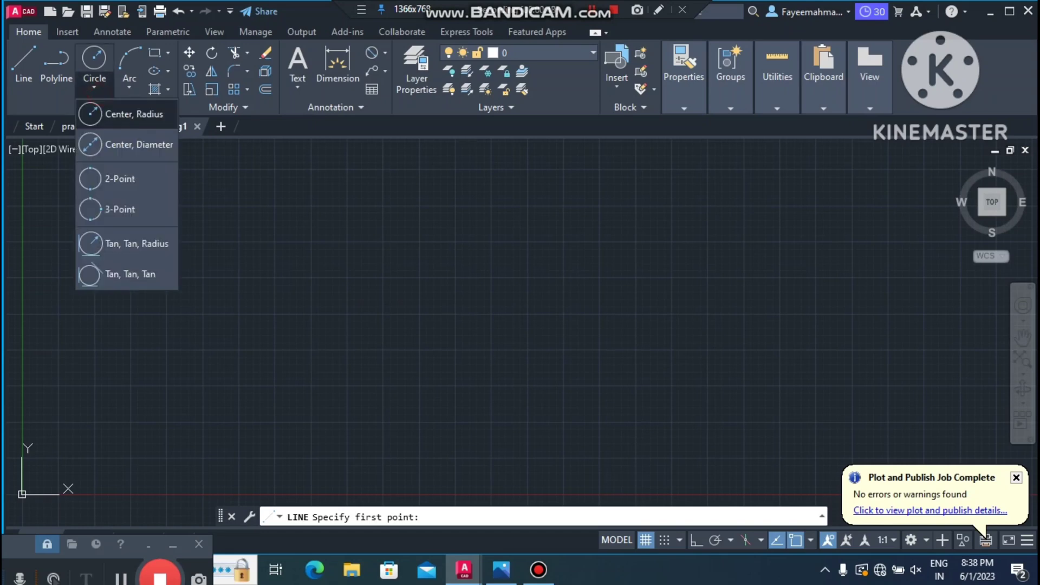
pyautogui.click(130, 144)
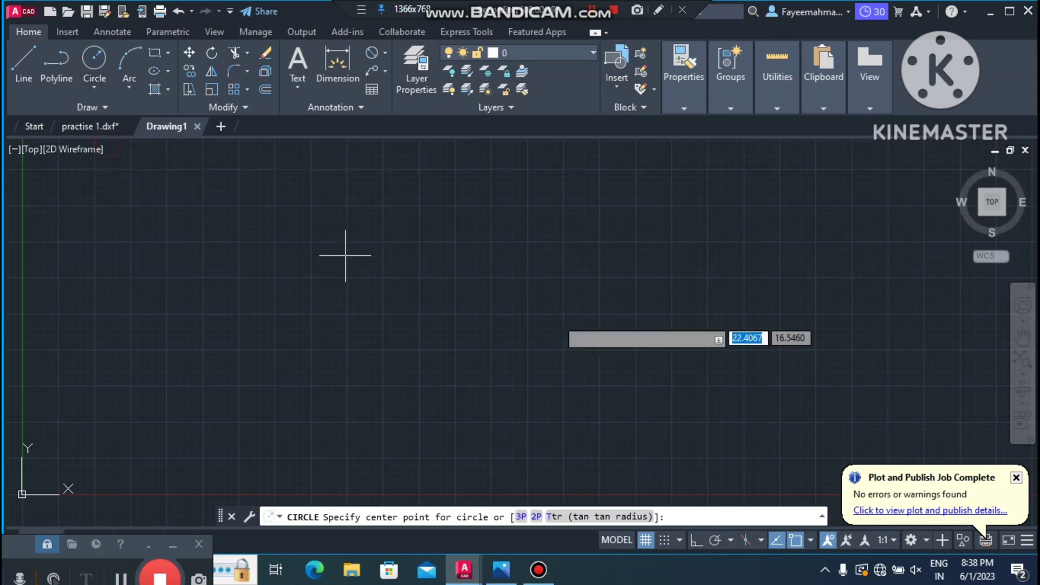
pyautogui.click(538, 302)
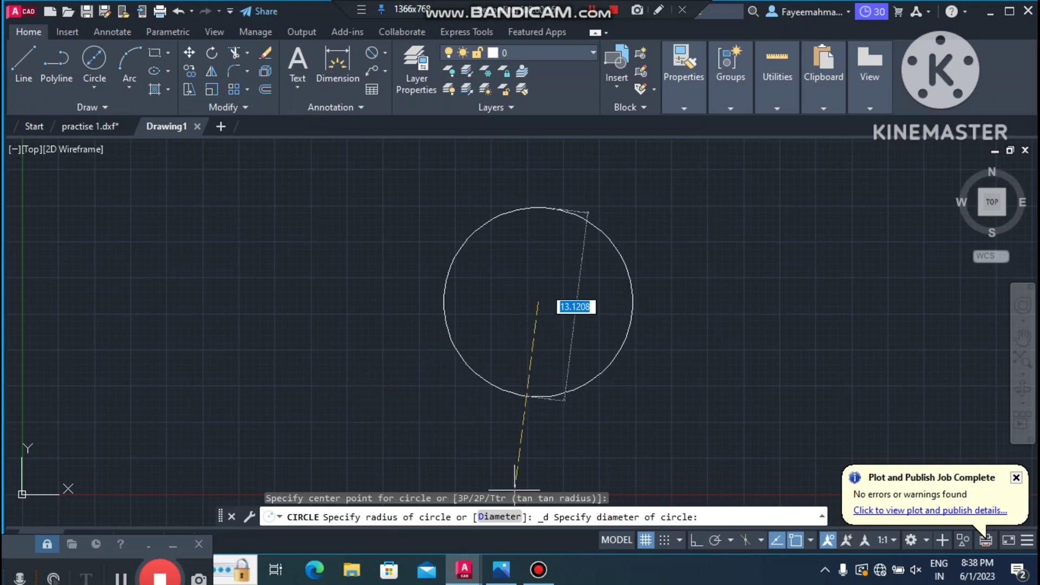
pyautogui.click(501, 569)
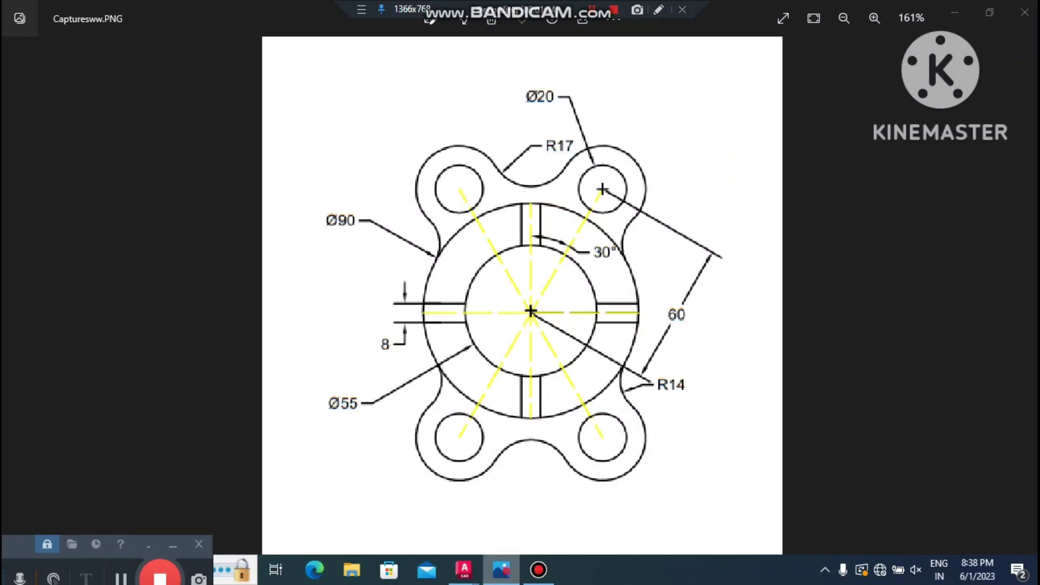
pyautogui.hotkey('alt', 'Tab')
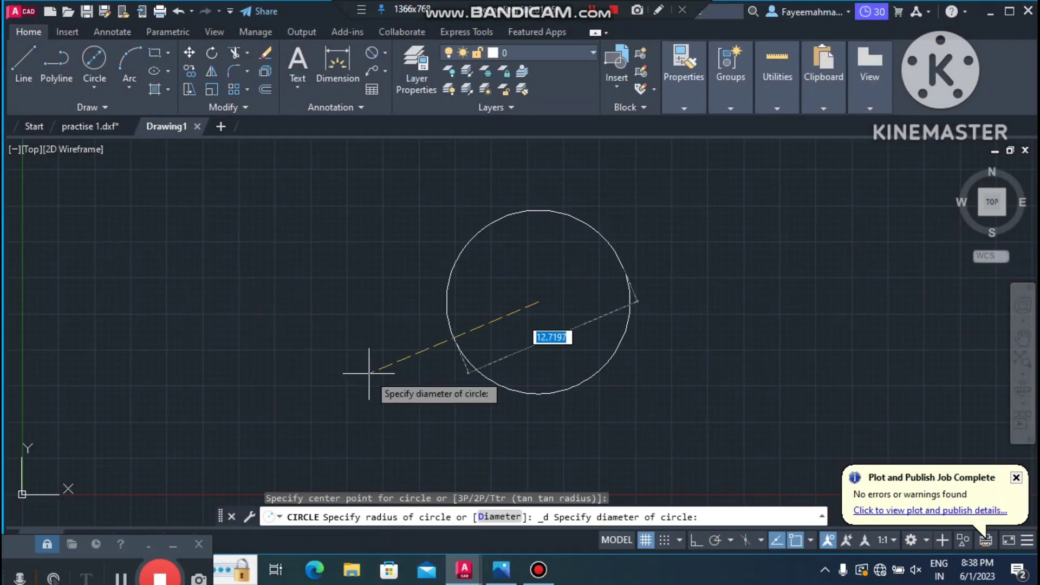
pyautogui.write('90')
pyautogui.press('Return')
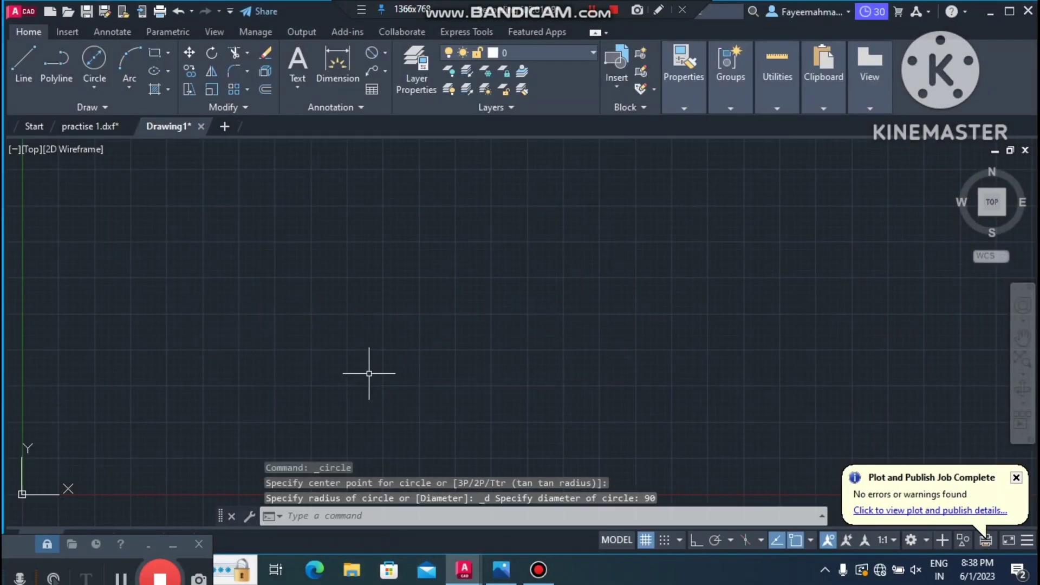
pyautogui.scroll(-5, 372, 360)
pyautogui.scroll(-2, 515, 241)
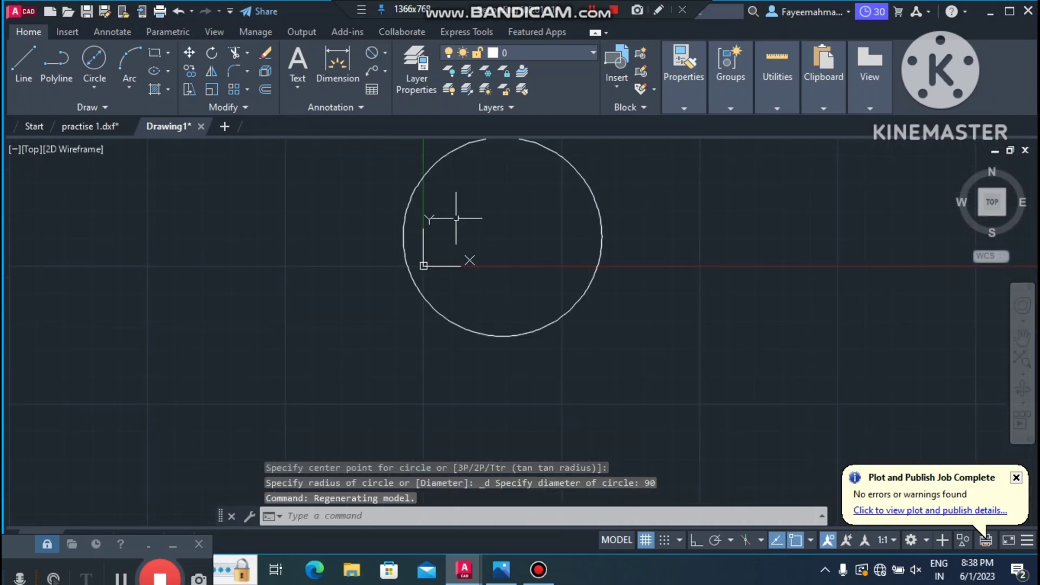
# Move the UCS origin out of the 90-diameter circle to the empty area on its left
pyautogui.scroll(2, 363, 282)
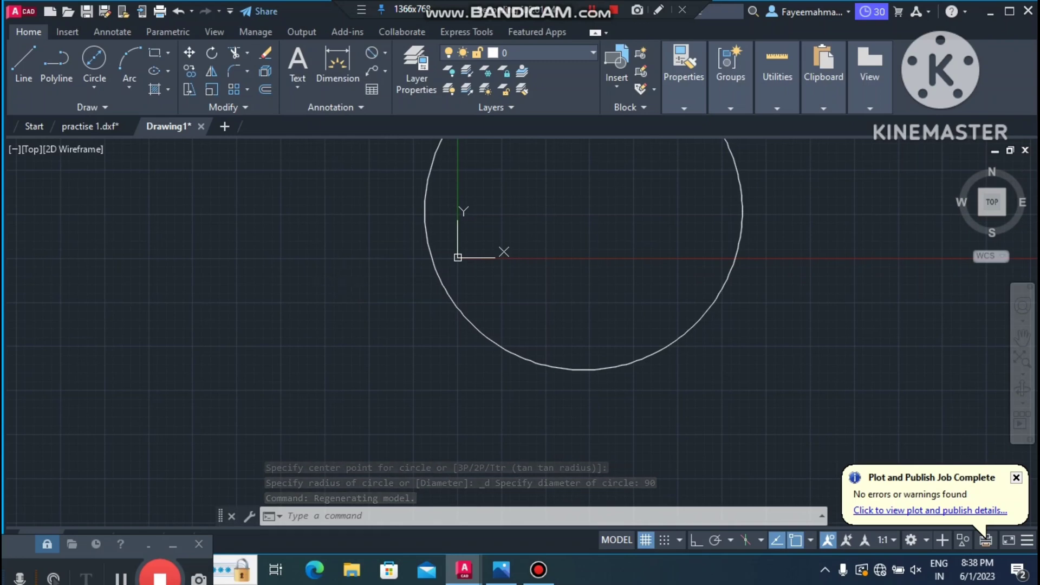
pyautogui.click(457, 257)
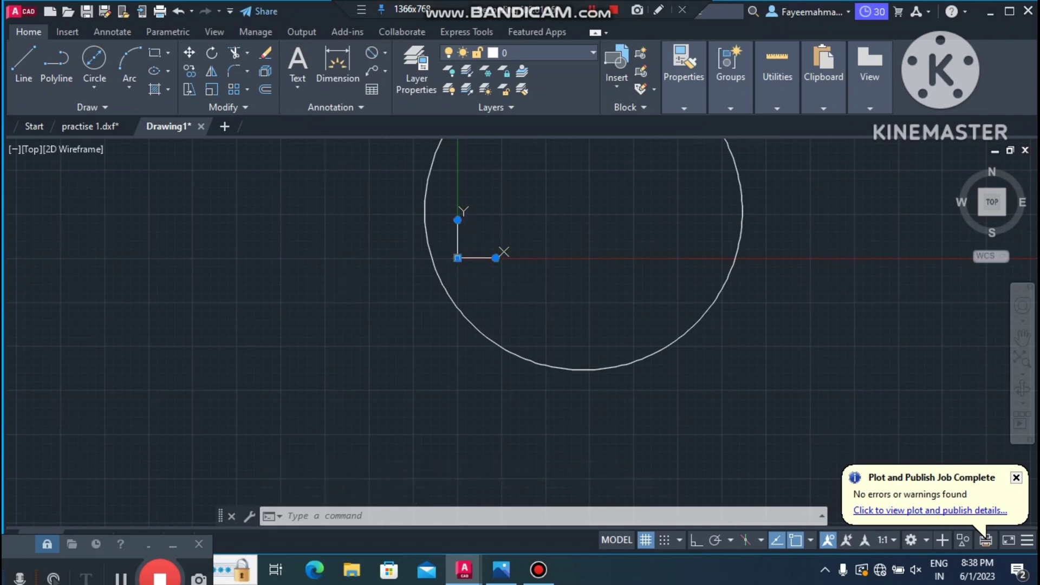
pyautogui.click(457, 258)
pyautogui.click(101, 260)
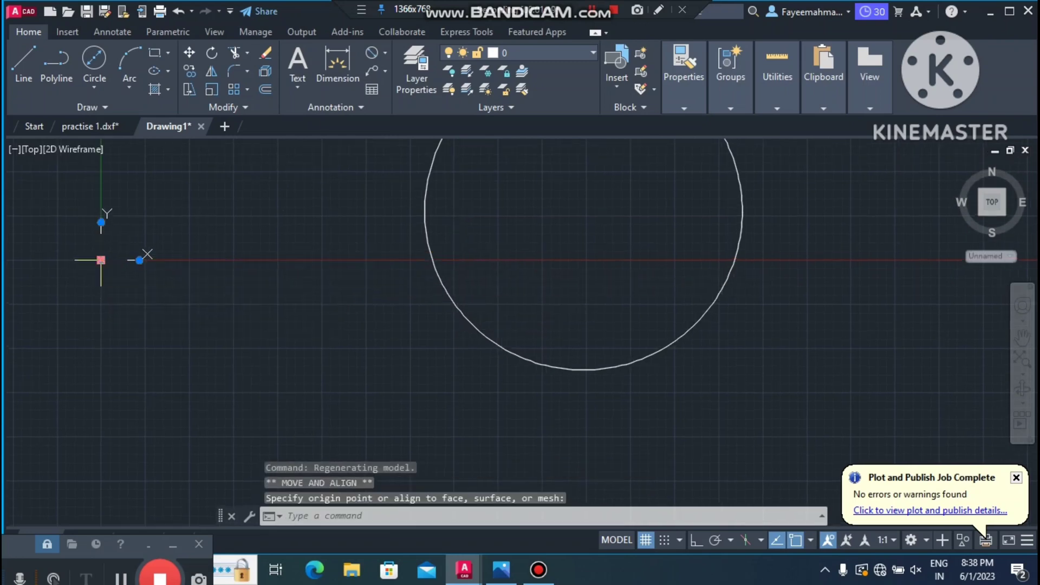
pyautogui.press('Escape')
pyautogui.press('Escape')
pyautogui.press('Escape')
# Draw a concentric circle of diameter 55 at the center of the 90-diameter circle, following the reference image
pyautogui.scroll(-4, 341, 239)
pyautogui.scroll(2, 385, 176)
pyautogui.middleClick(370, 247)
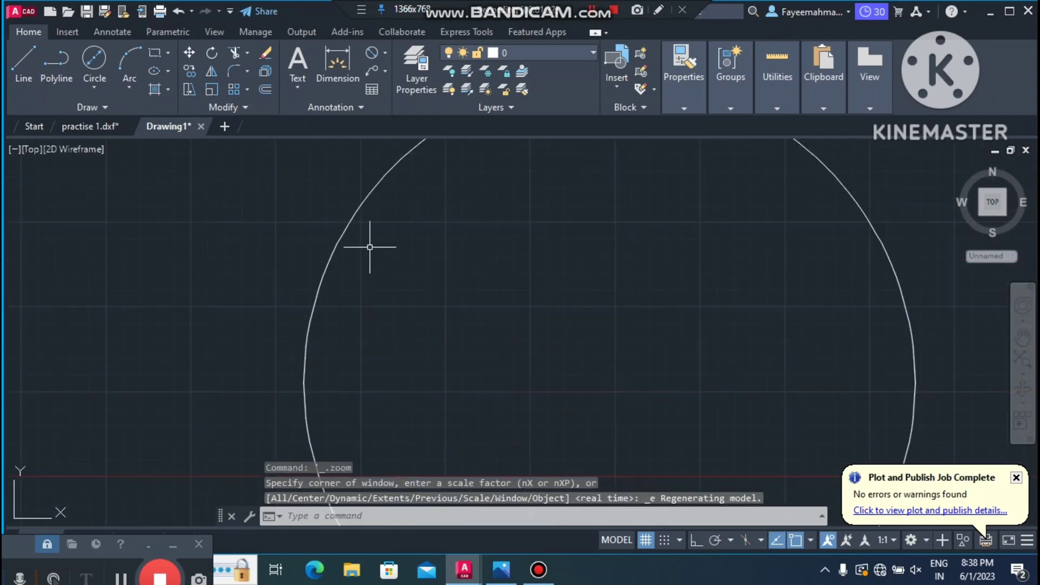
pyautogui.scroll(-4, 314, 247)
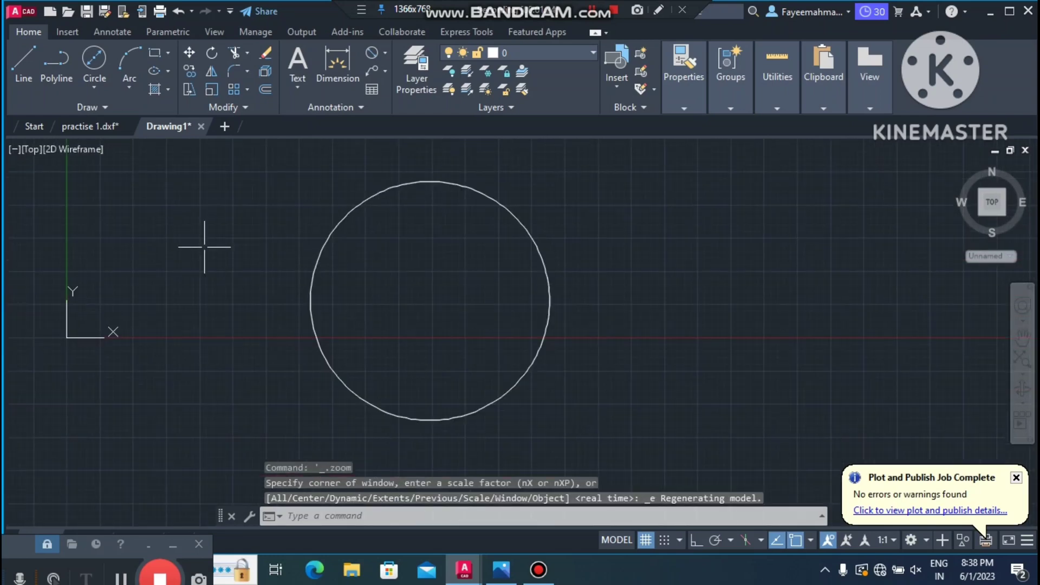
pyautogui.scroll(-2, 238, 287)
pyautogui.moveTo(245, 288); pyautogui.dragTo(295, 294, button='middle')
pyautogui.scroll(2, 287, 285)
pyautogui.click(93, 57)
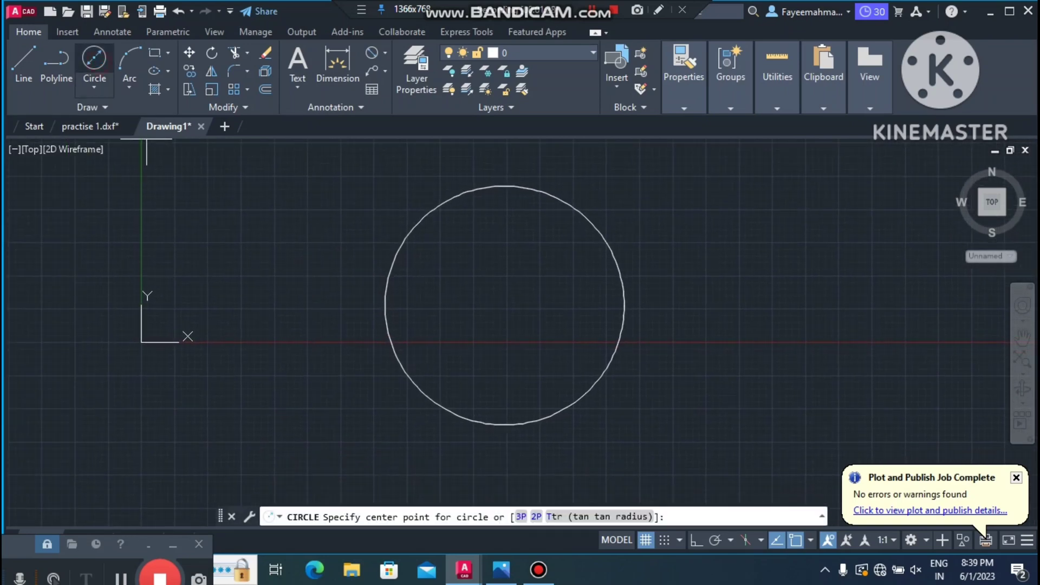
pyautogui.click(501, 569)
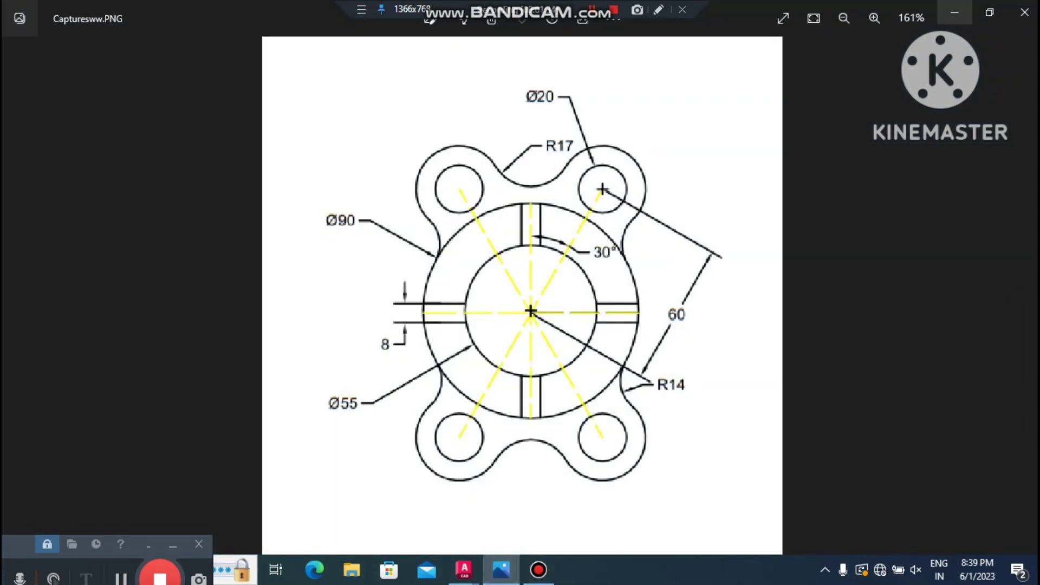
pyautogui.click(955, 12)
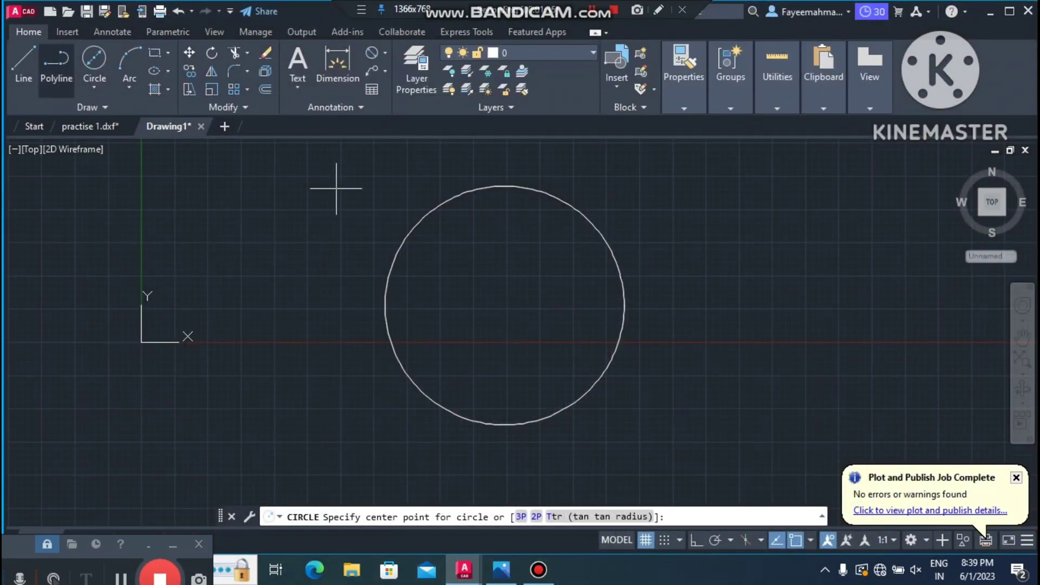
pyautogui.click(505, 304)
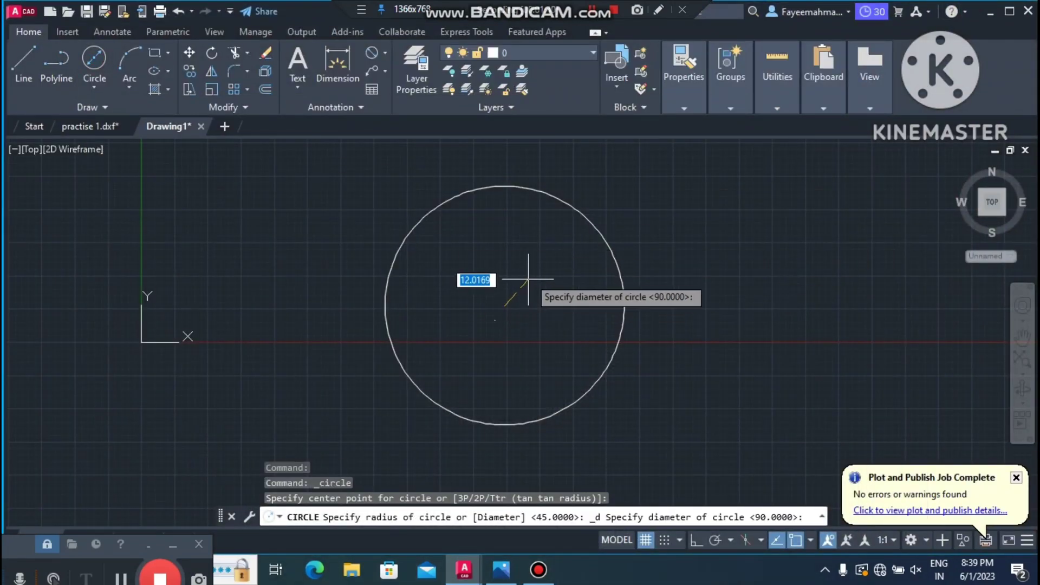
pyautogui.write('55')
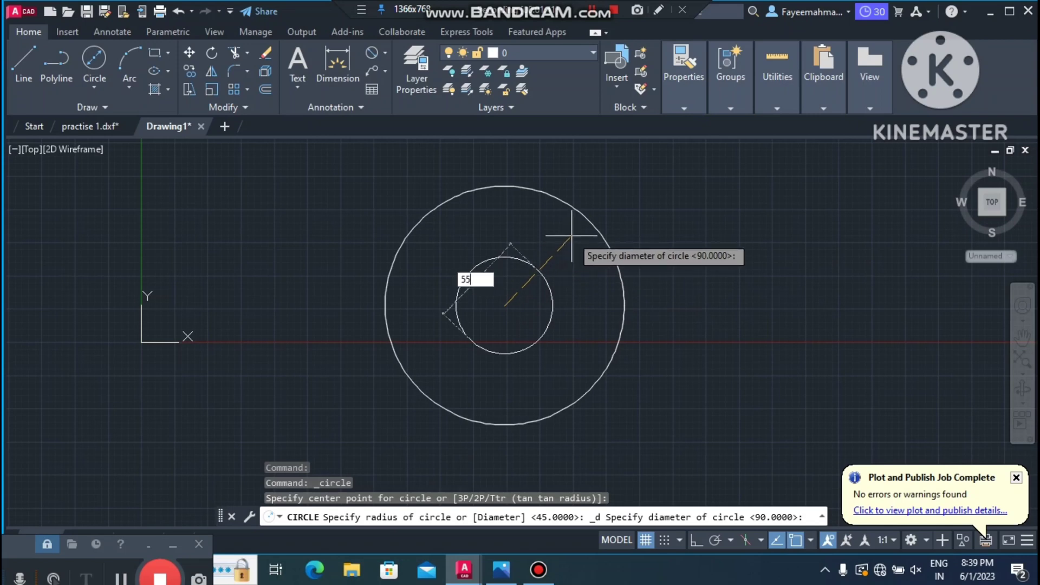
pyautogui.press('Return')
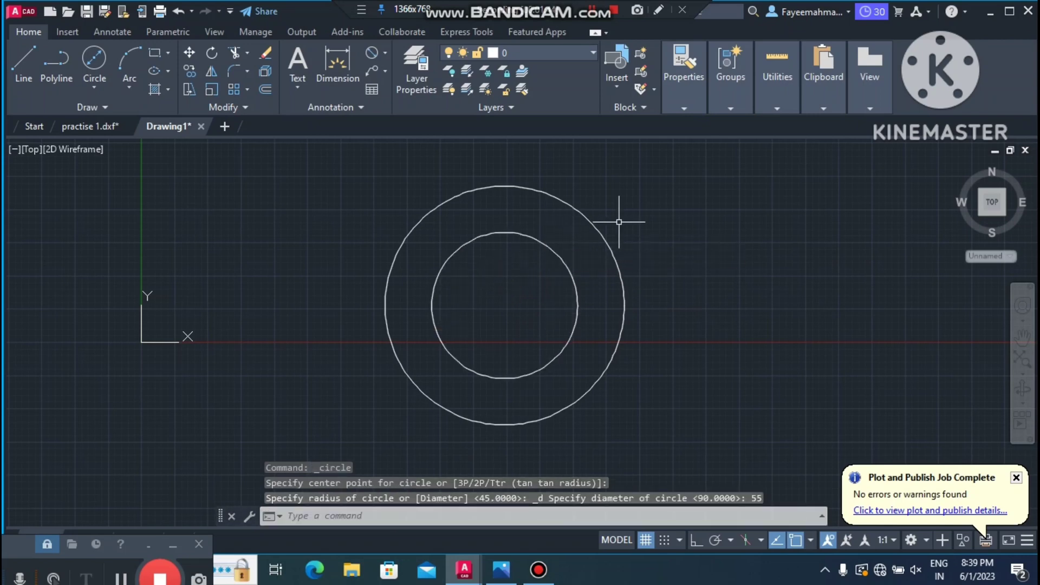
pyautogui.press('Escape')
pyautogui.press('Escape')
pyautogui.press('Escape')
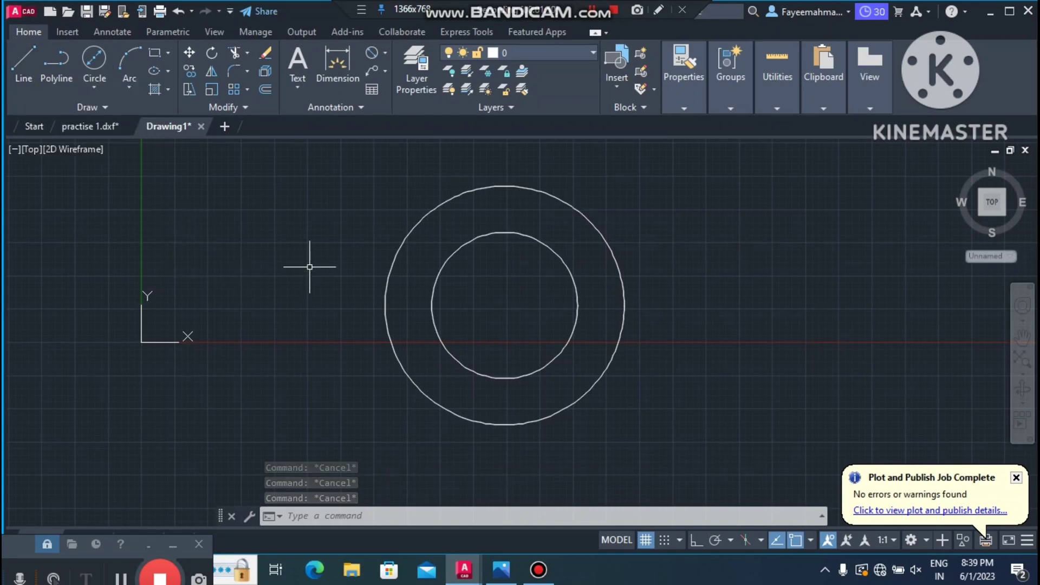
# Draw a horizontal construction line through the circles' common center with Ortho mode turned on
pyautogui.write('xl')
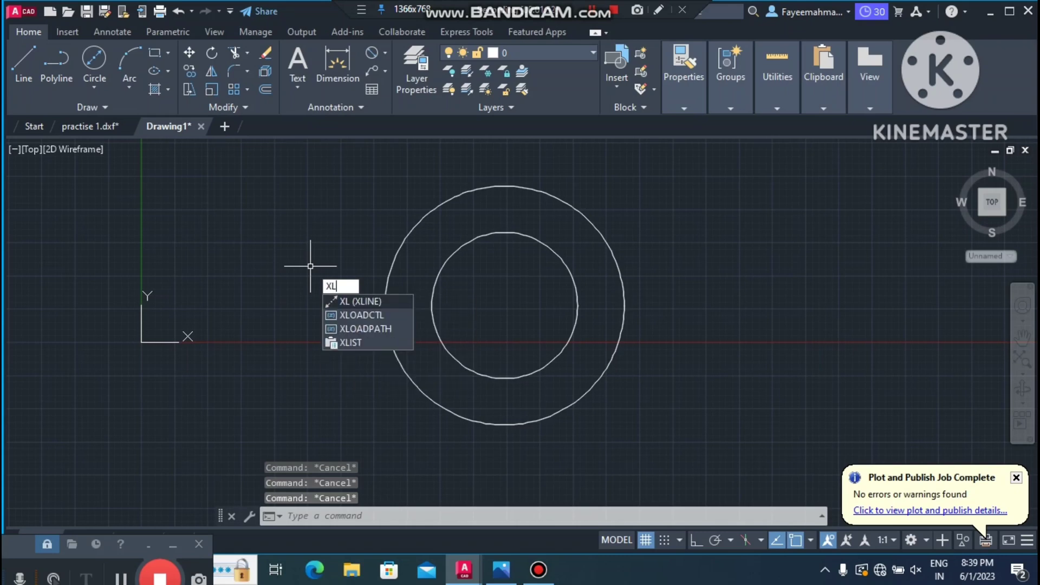
pyautogui.press('Return')
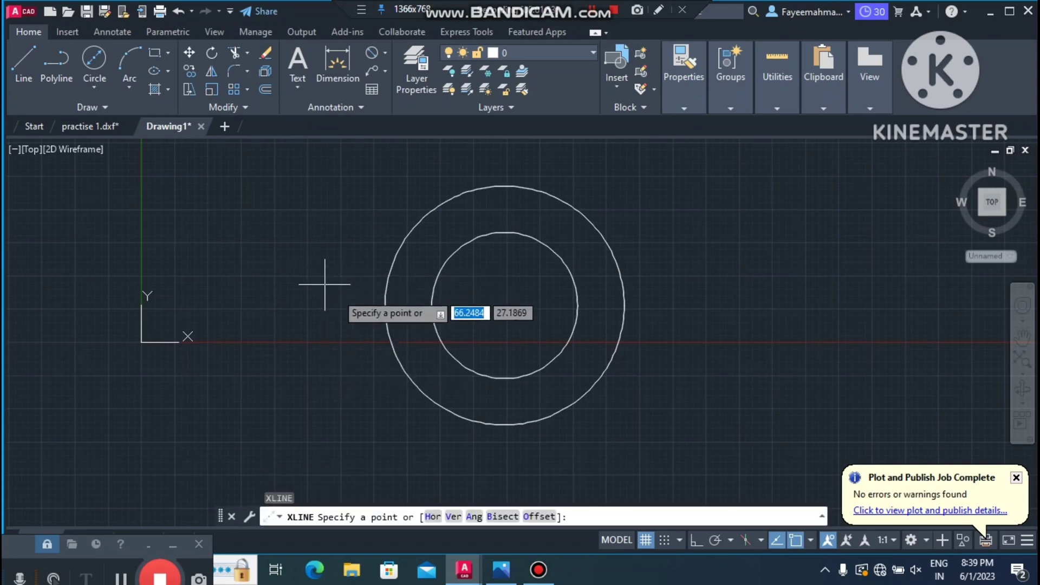
pyautogui.click(504, 306)
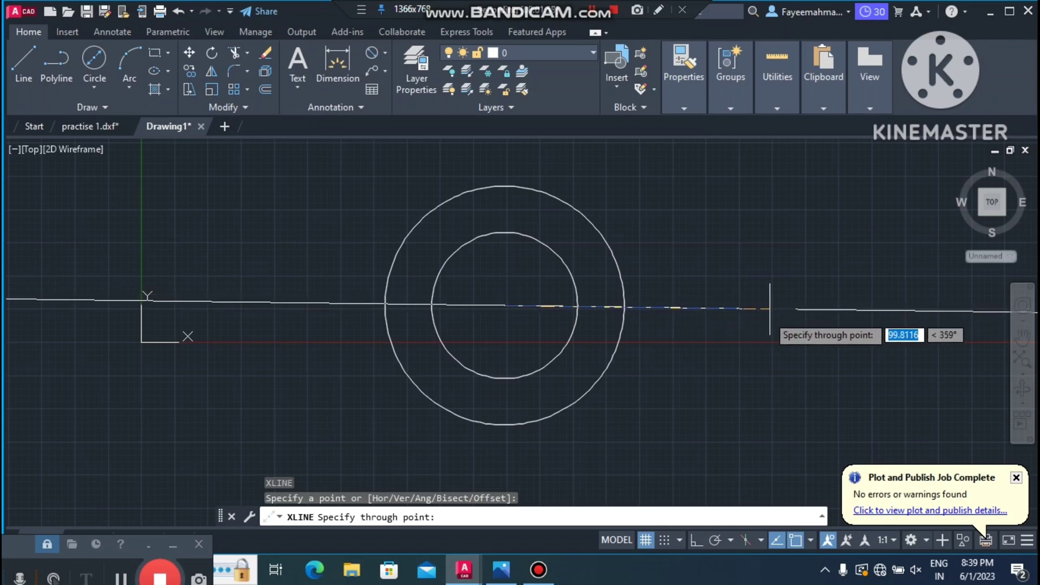
pyautogui.click(695, 539)
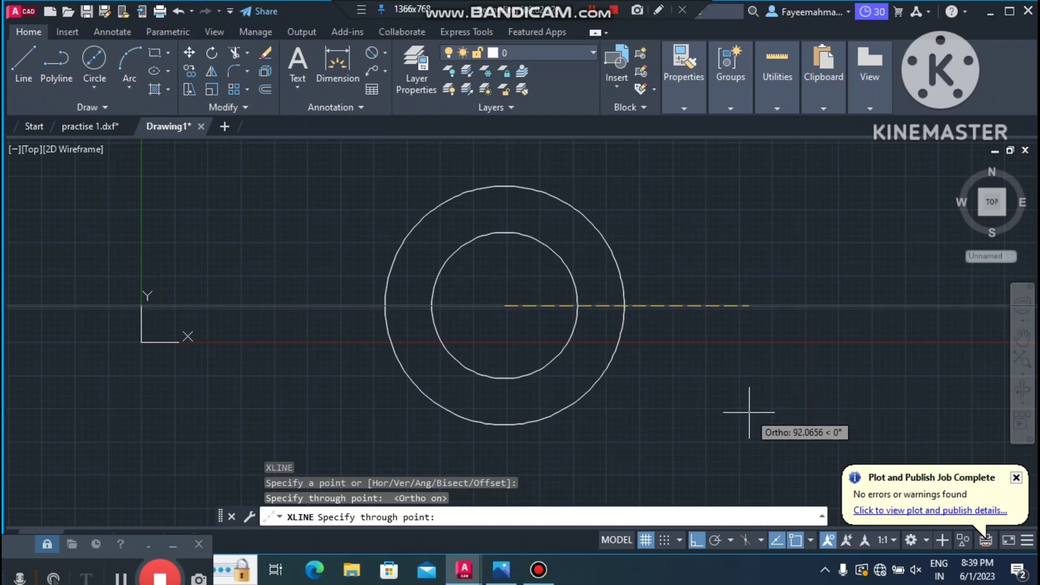
pyautogui.click(815, 372)
pyautogui.press('Escape')
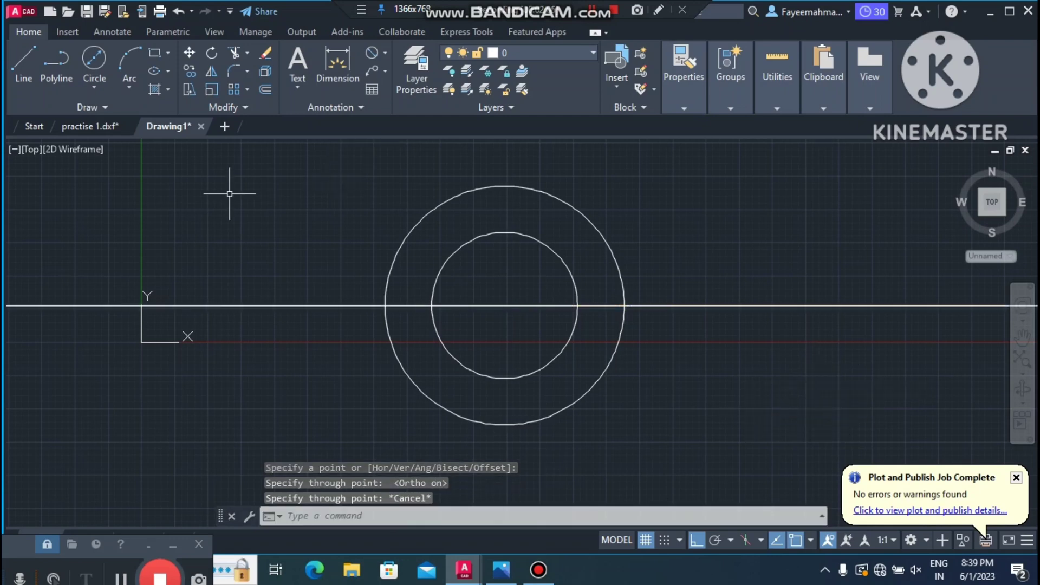
# Draw a vertical construction line through the common center of the two circles
pyautogui.press('Return')
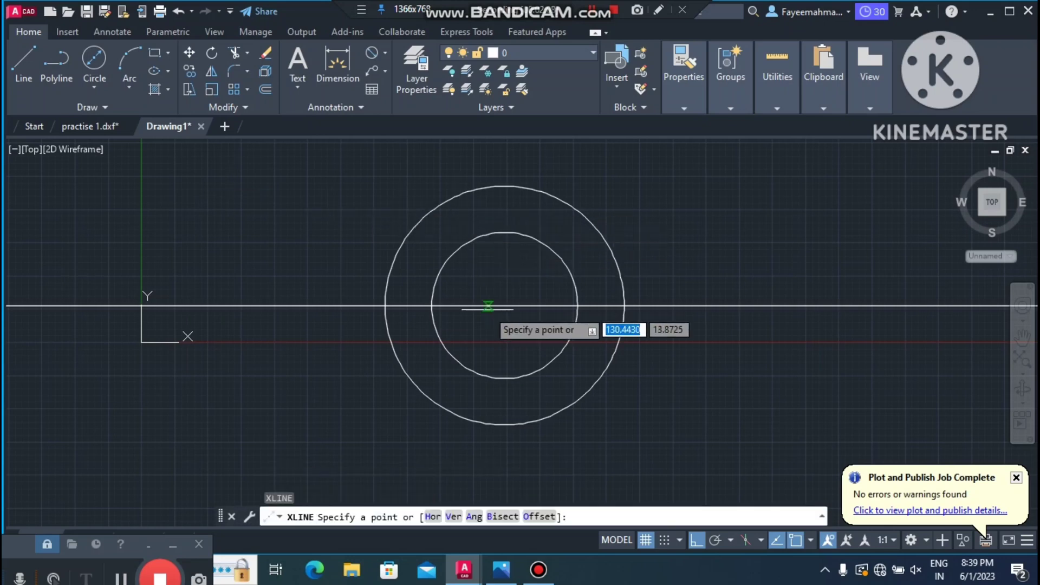
pyautogui.click(504, 306)
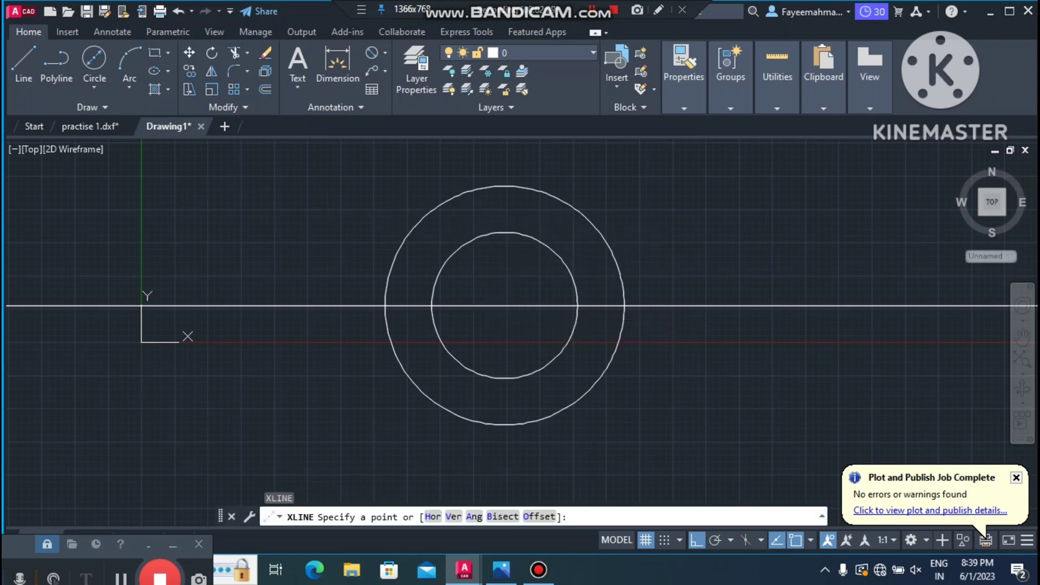
pyautogui.click(543, 208)
pyautogui.press('Escape')
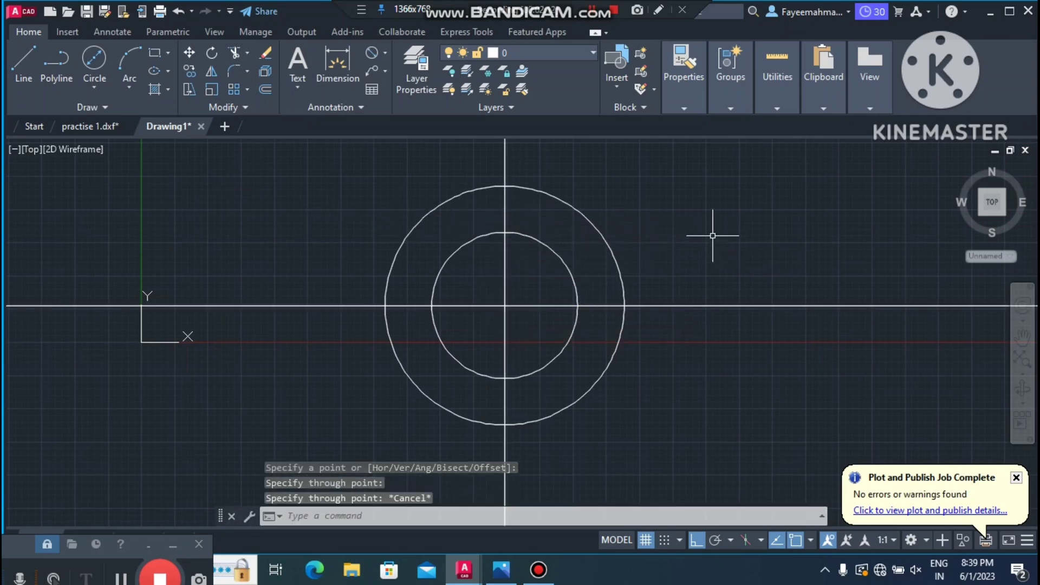
pyautogui.press('Escape')
pyautogui.press('Escape')
pyautogui.press('Escape')
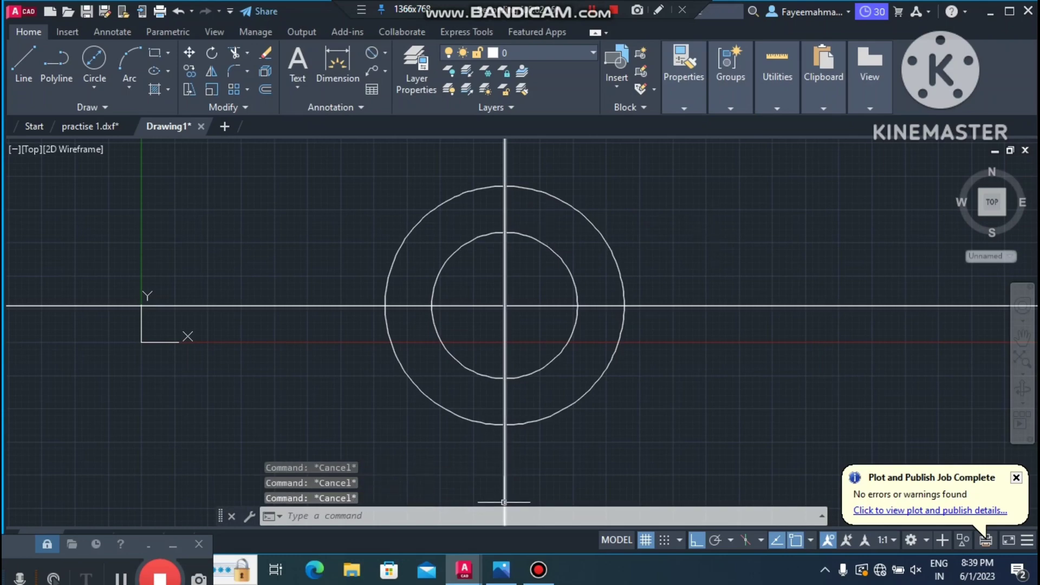
# Following the reference image, draw a line of length 60 at 60° from the circles' common center up and right, with Ortho mode off
pyautogui.click(501, 569)
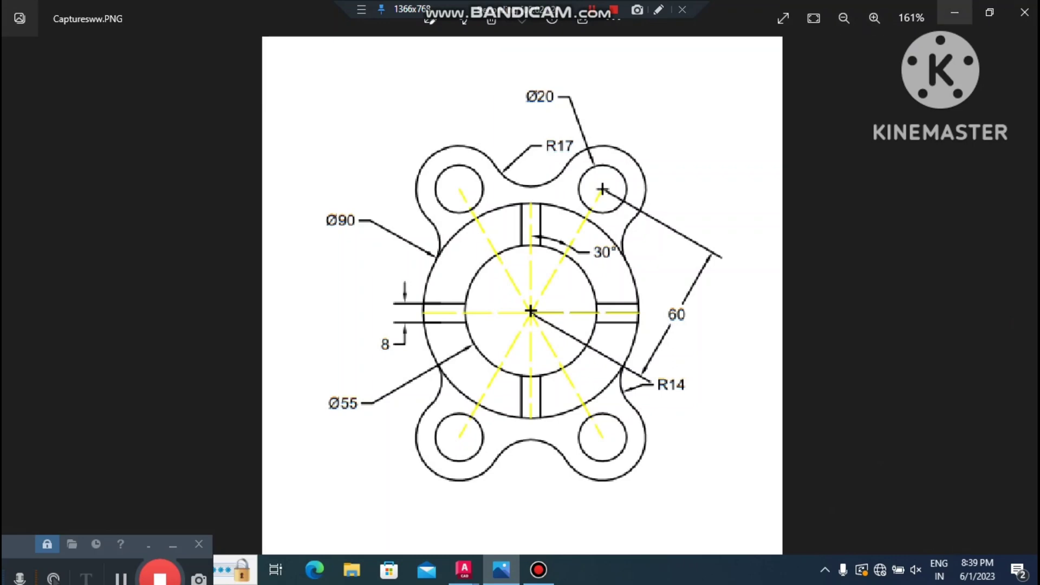
pyautogui.click(954, 12)
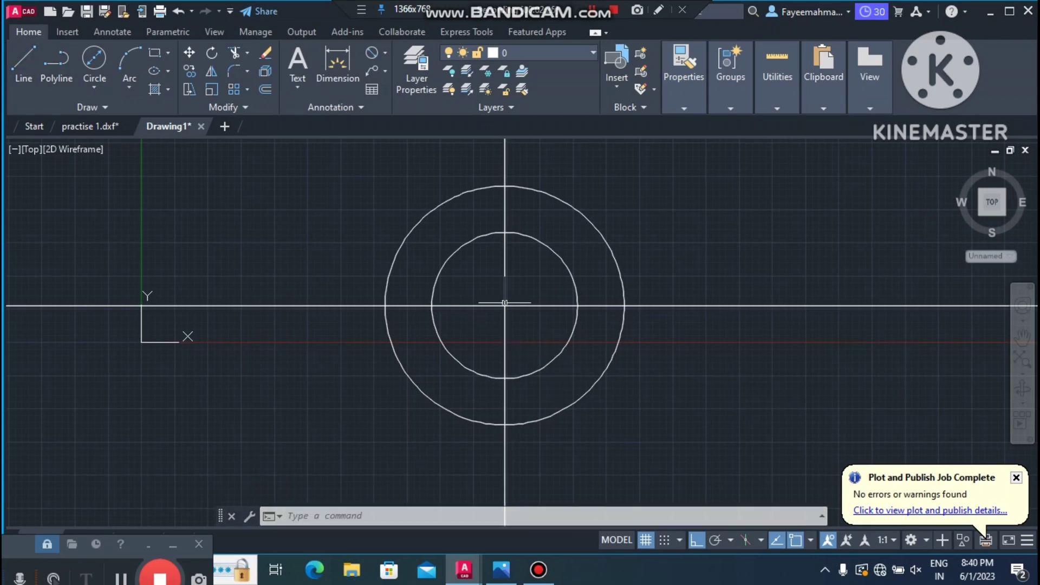
pyautogui.write('l')
pyautogui.press('Return')
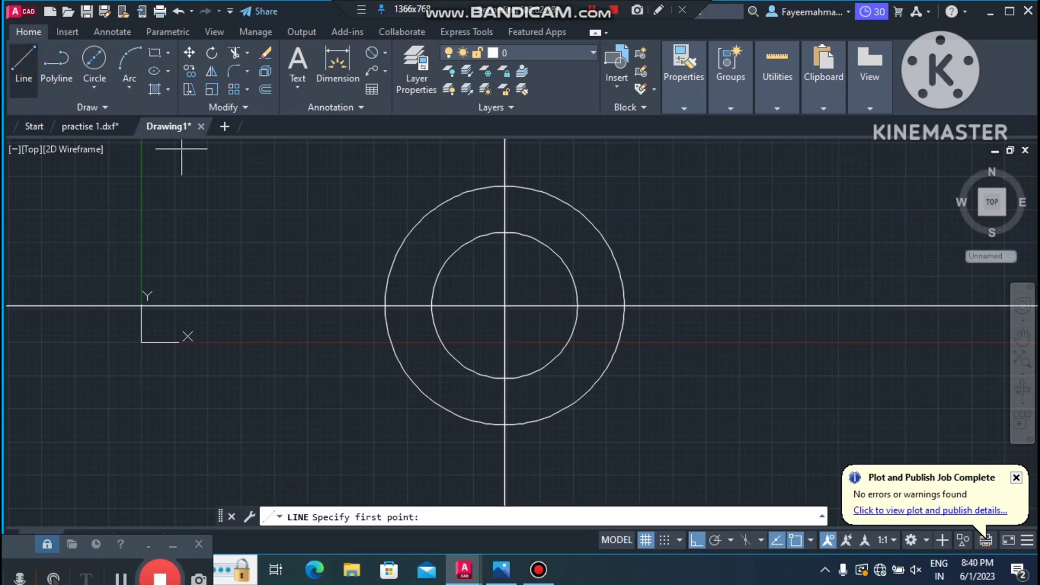
pyautogui.click(504, 306)
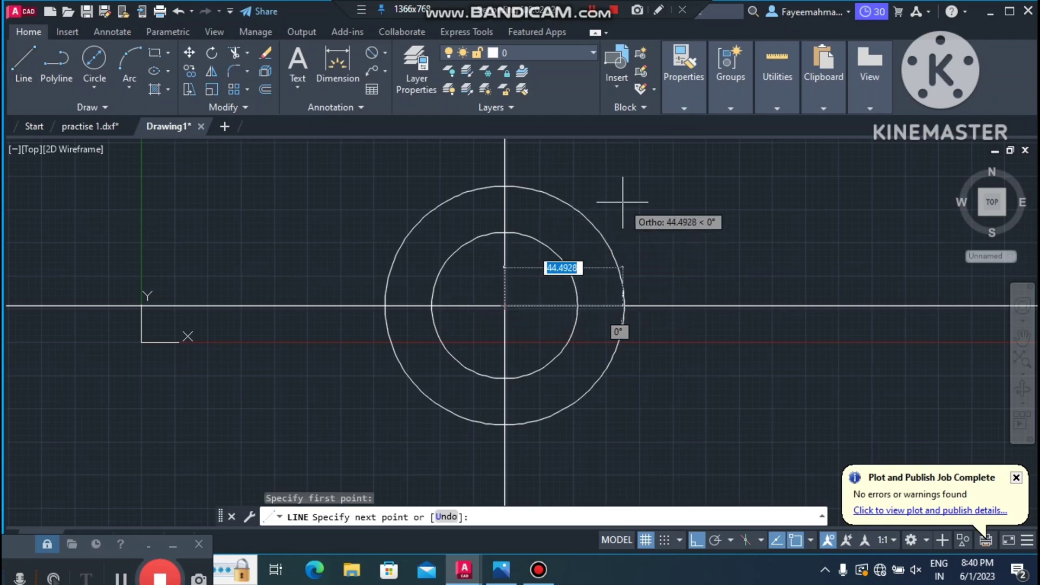
pyautogui.press('F8')
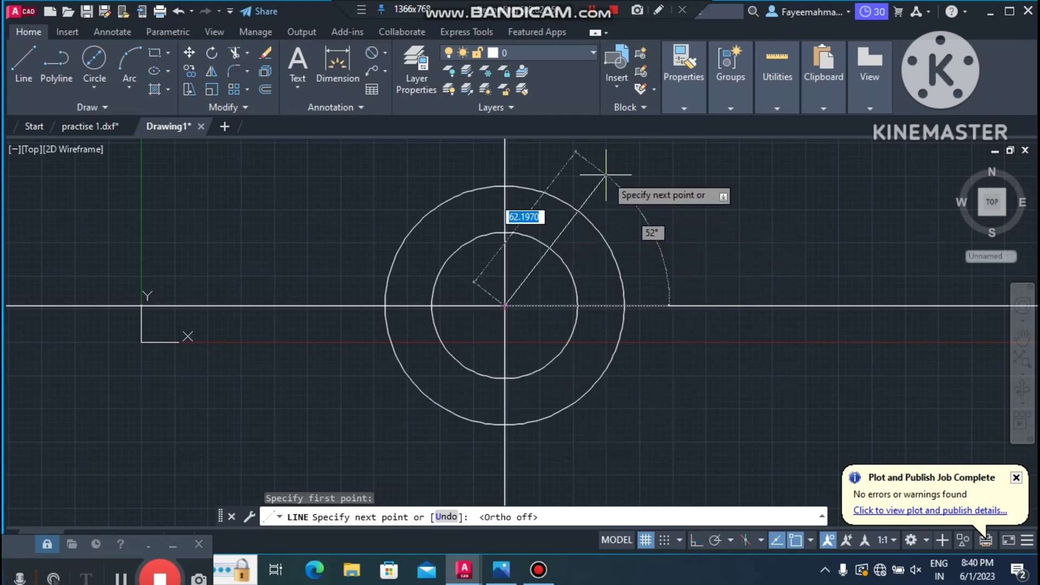
pyautogui.write('6')
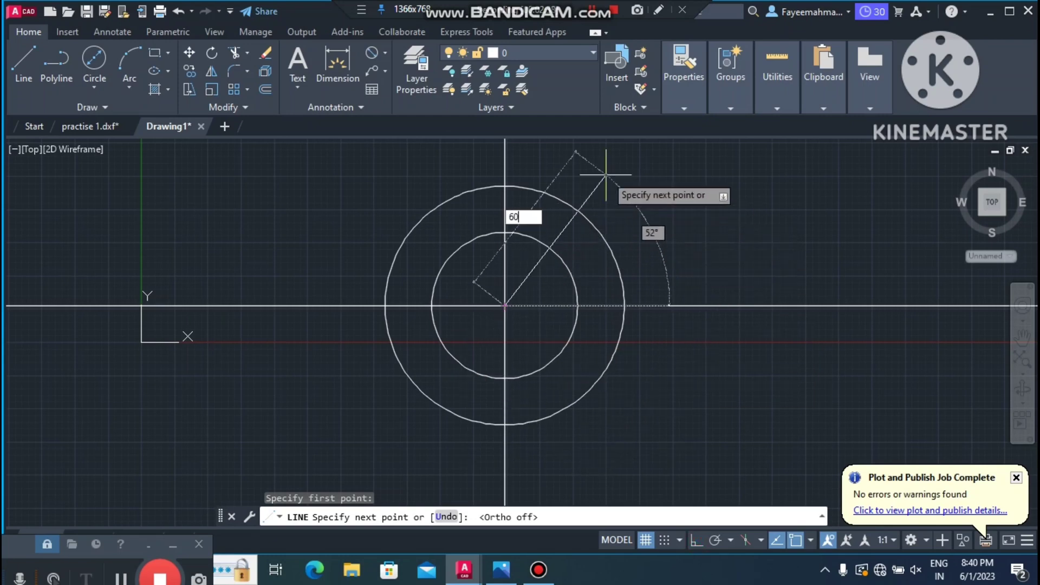
pyautogui.write('0')
pyautogui.press('Tab')
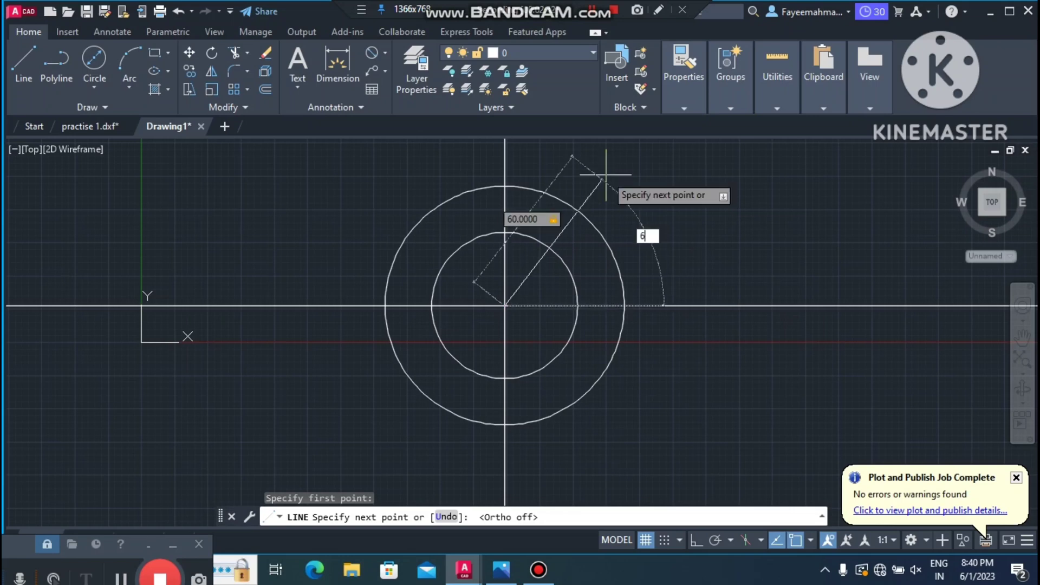
pyautogui.write('60')
pyautogui.press('Return')
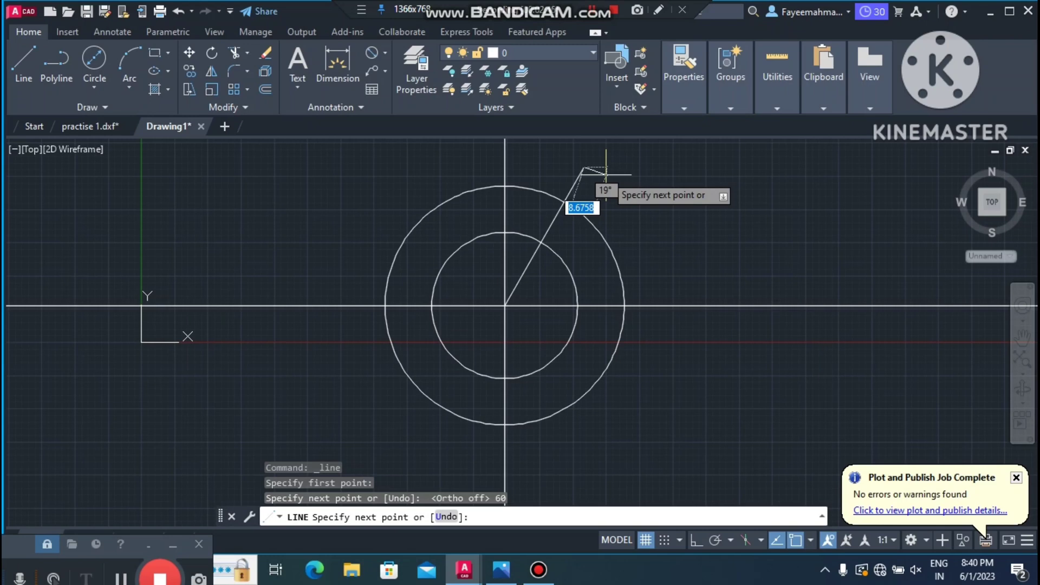
pyautogui.press('Escape')
pyautogui.press('Escape')
pyautogui.press('Escape')
pyautogui.press('Escape')
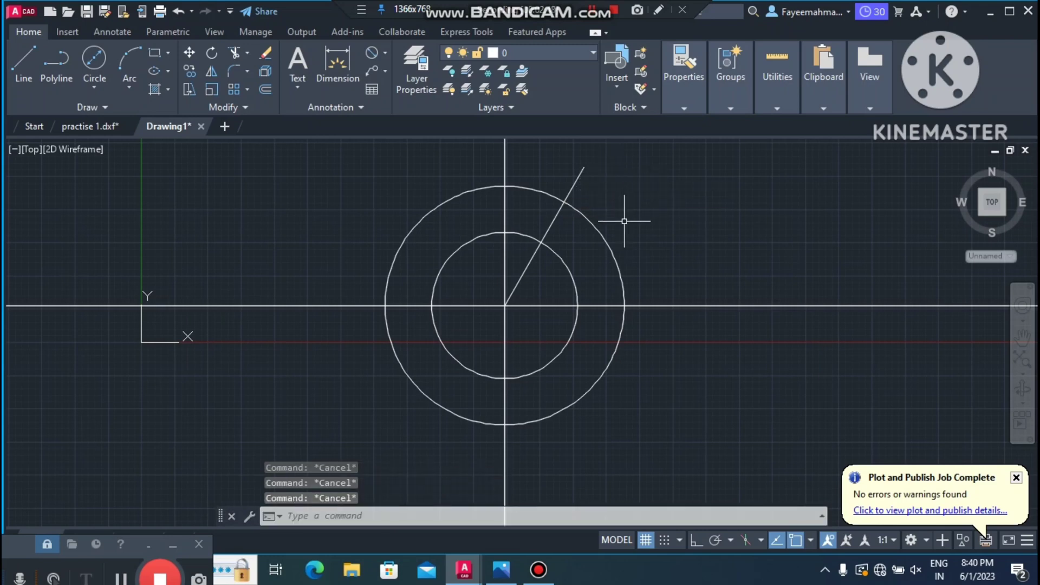
# Draw a circle of diameter 20 at the outer end of the 60° line, following the reference image
pyautogui.hotkey('alt', 'Tab')
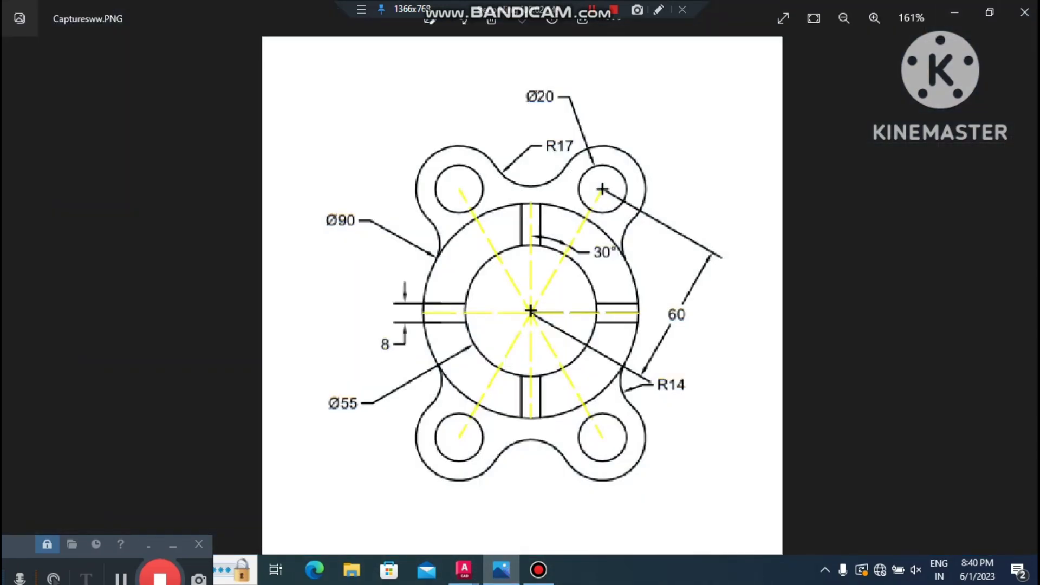
pyautogui.hotkey('alt', 'Tab')
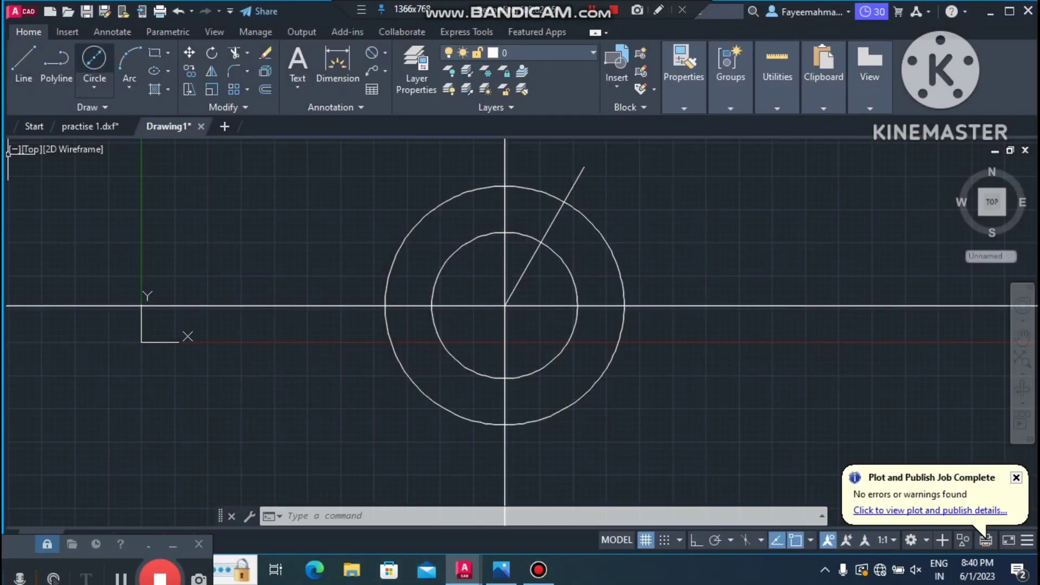
pyautogui.click(94, 55)
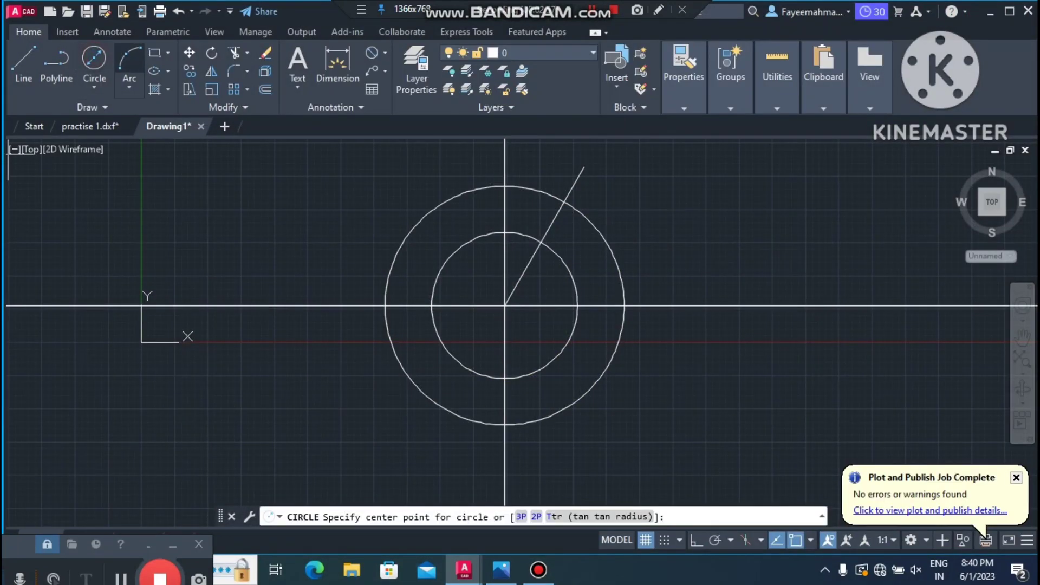
pyautogui.click(584, 167)
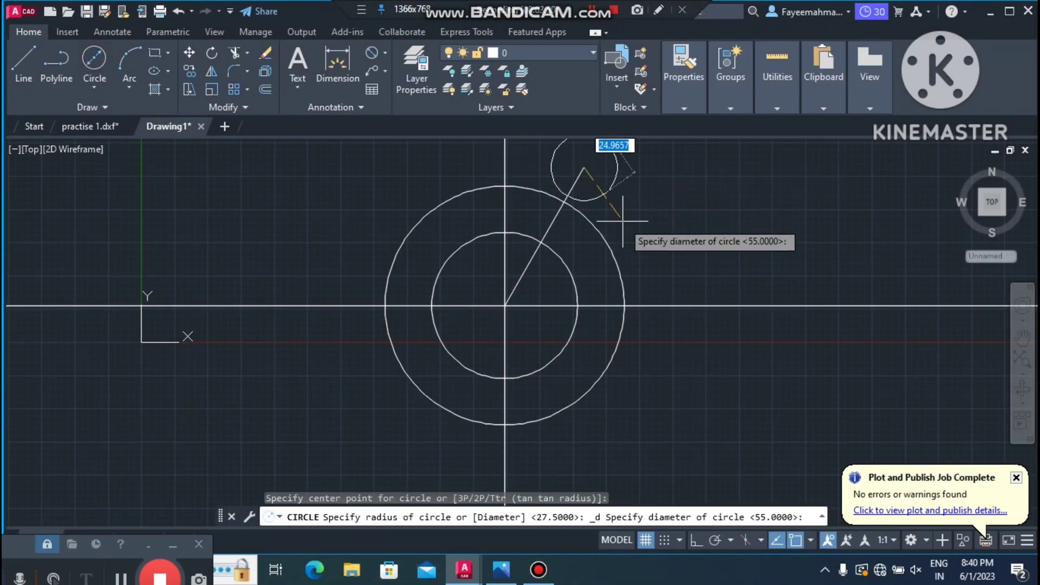
pyautogui.write('2')
pyautogui.press('Return')
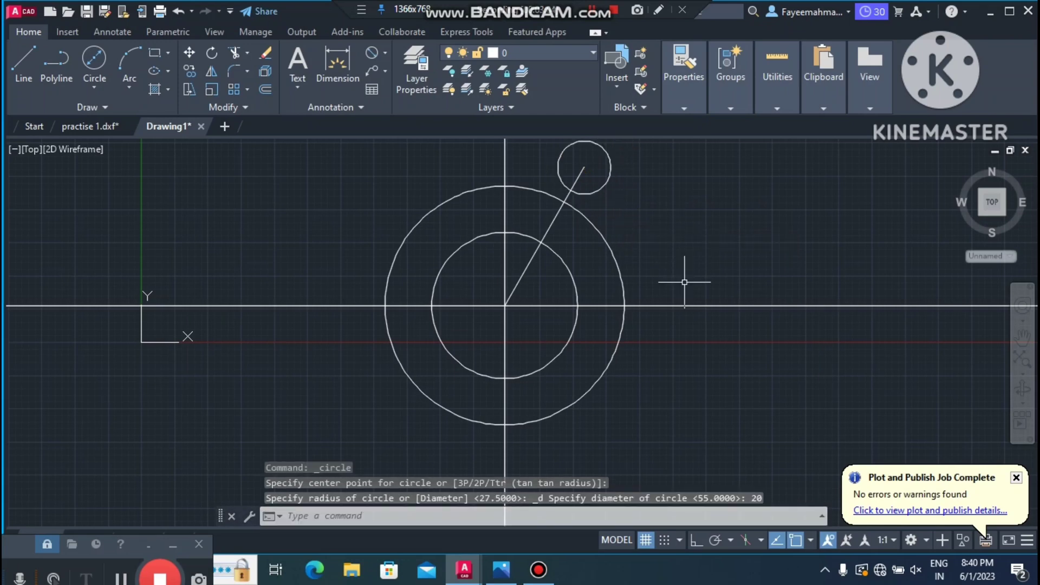
# Draw a concentric circle of diameter 36 around the small circle at the angled line's outer end
pyautogui.scroll(2, 688, 255)
pyautogui.scroll(-2, 599, 230)
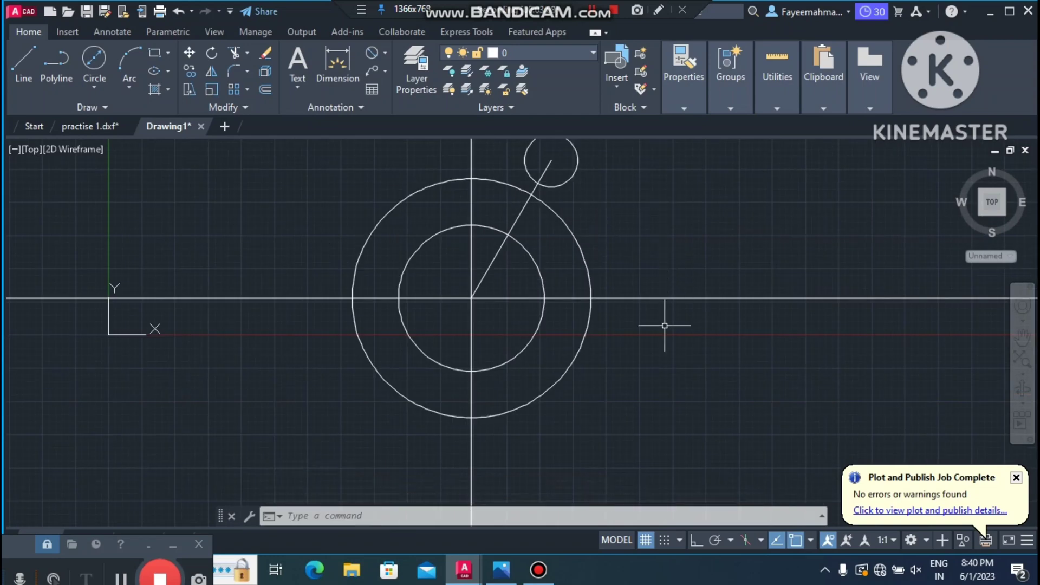
pyautogui.scroll(2, 660, 232)
pyautogui.scroll(-2, 671, 271)
pyautogui.scroll(2, 704, 335)
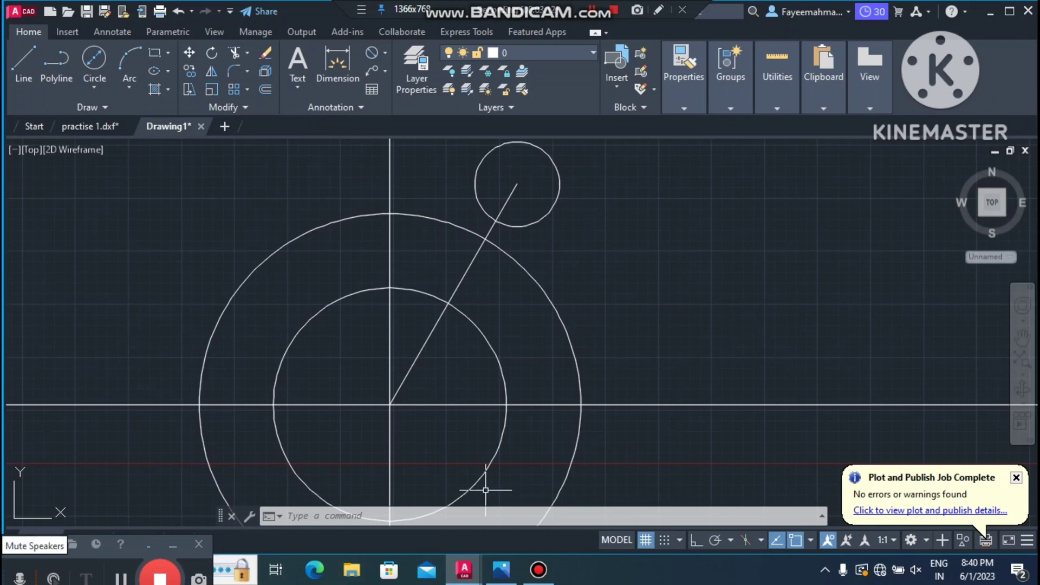
pyautogui.press('space')
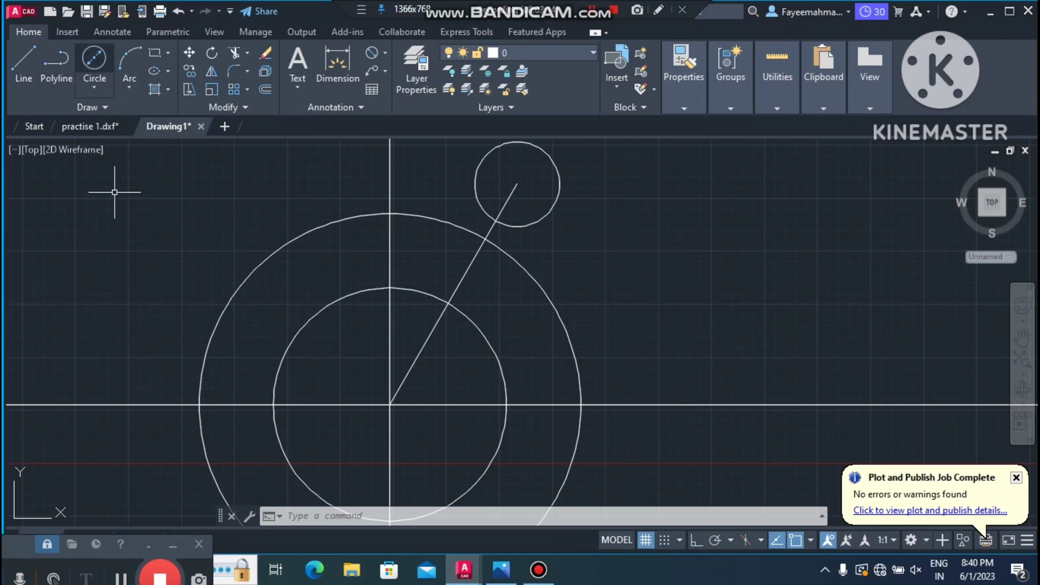
pyautogui.click(517, 184)
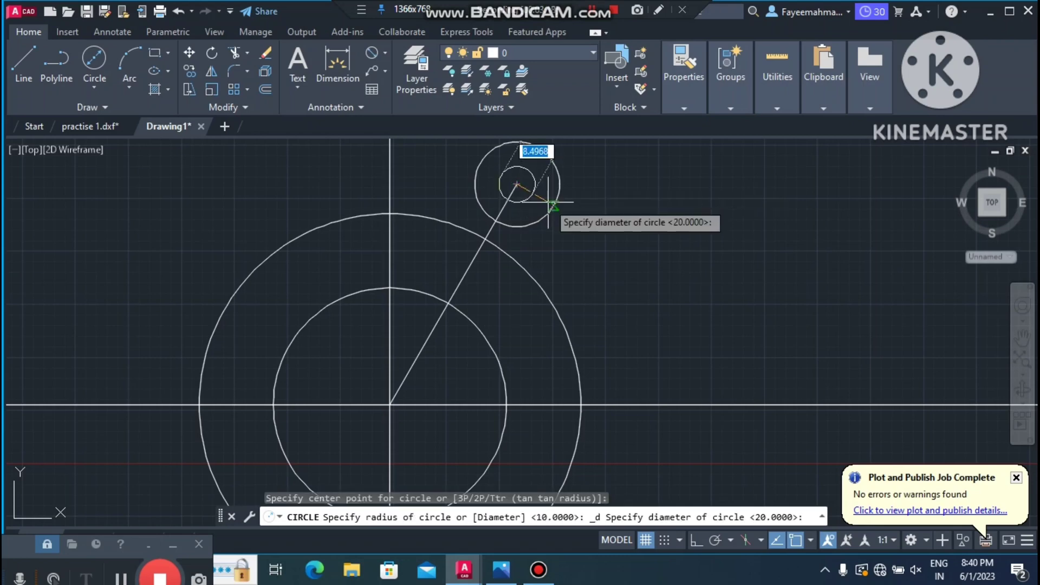
pyautogui.write('36')
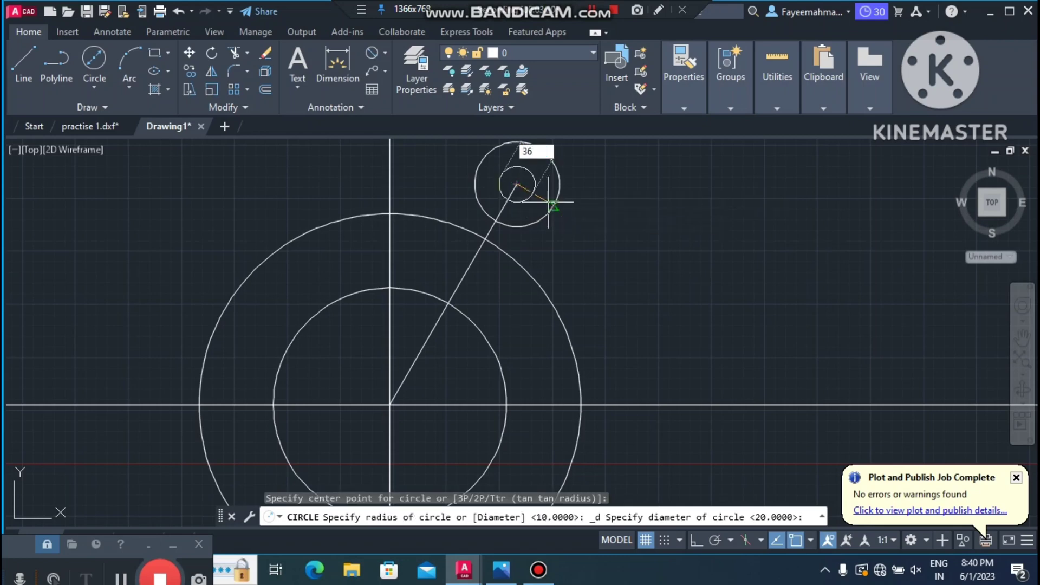
pyautogui.press('Return')
pyautogui.scroll(-2, 630, 268)
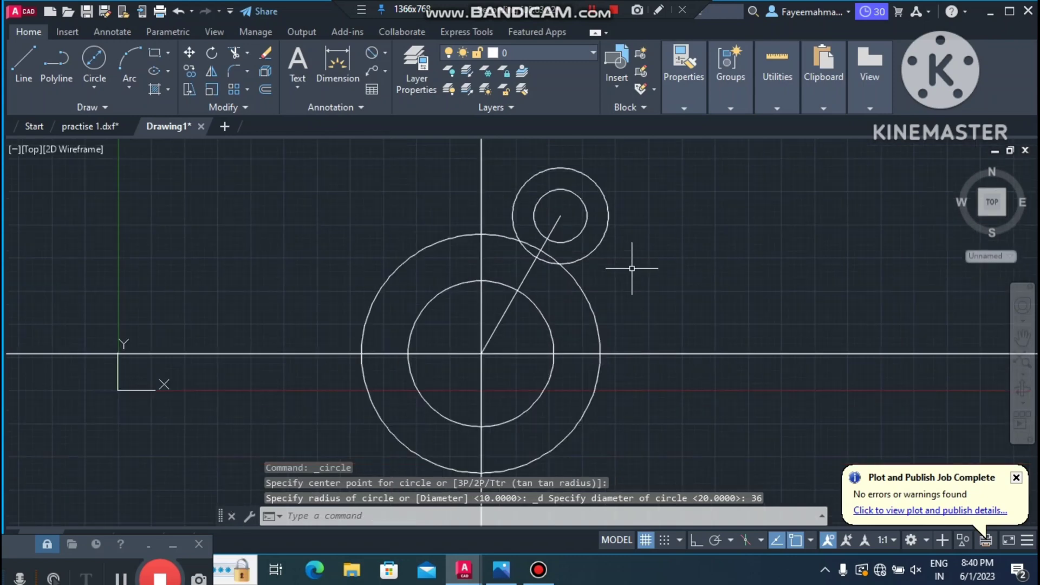
pyautogui.press('Escape')
pyautogui.press('Escape')
pyautogui.press('Escape')
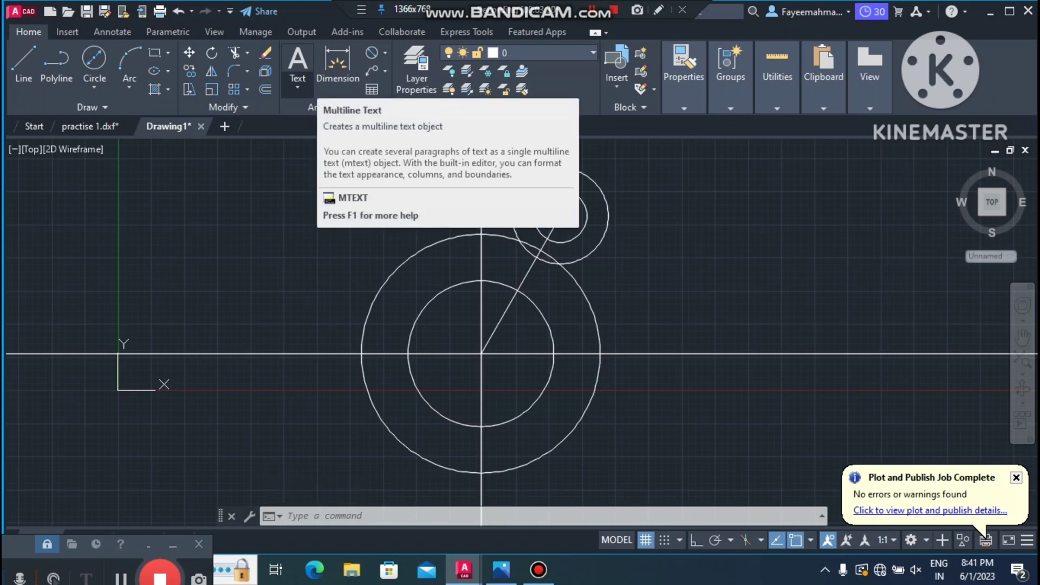
# Trim the horizontal and vertical construction lines back to the 90-diameter circle on all four sides
pyautogui.press('Escape')
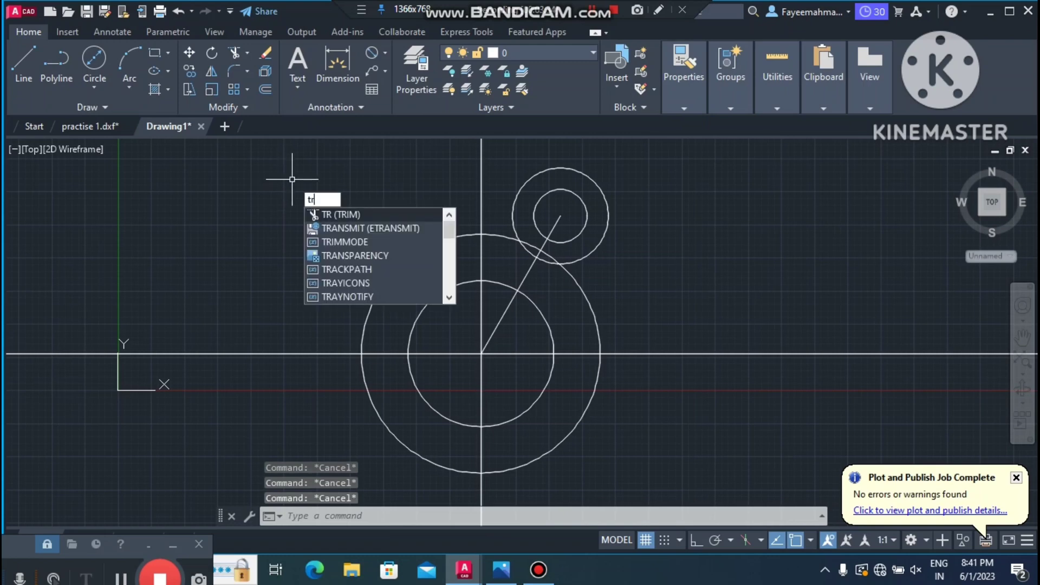
pyautogui.press('Return')
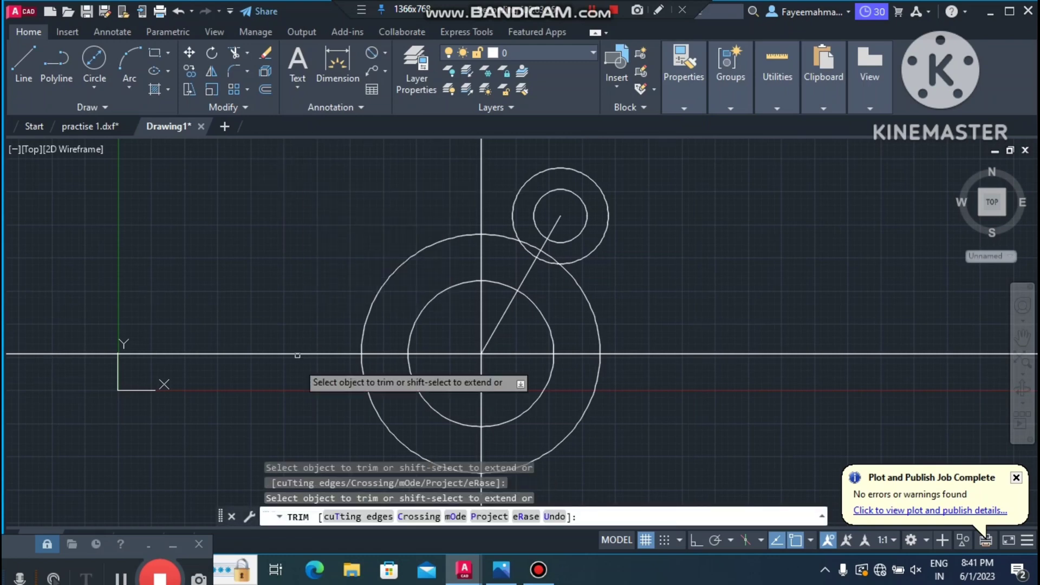
pyautogui.click(290, 354)
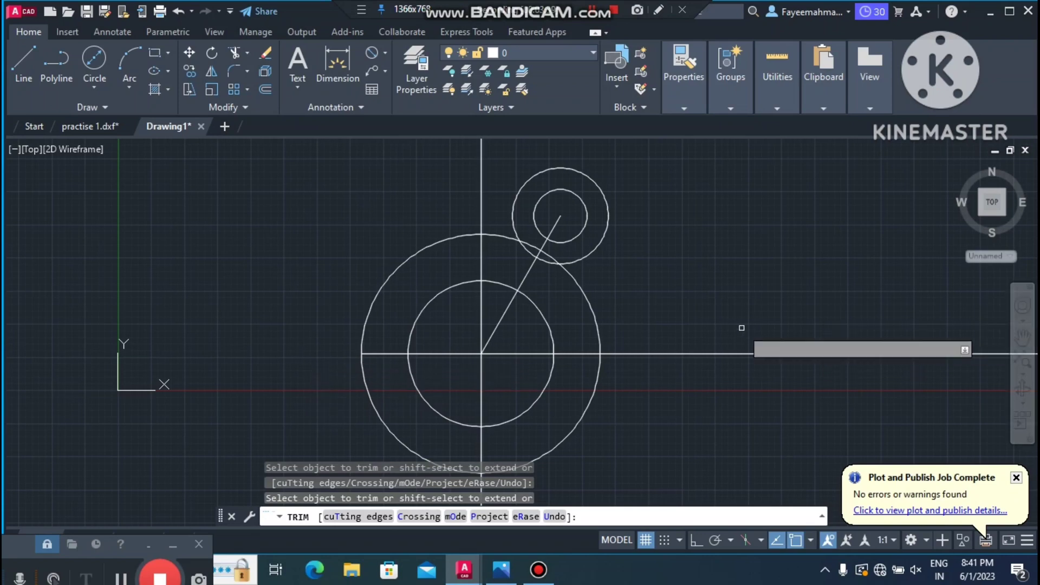
pyautogui.click(674, 353)
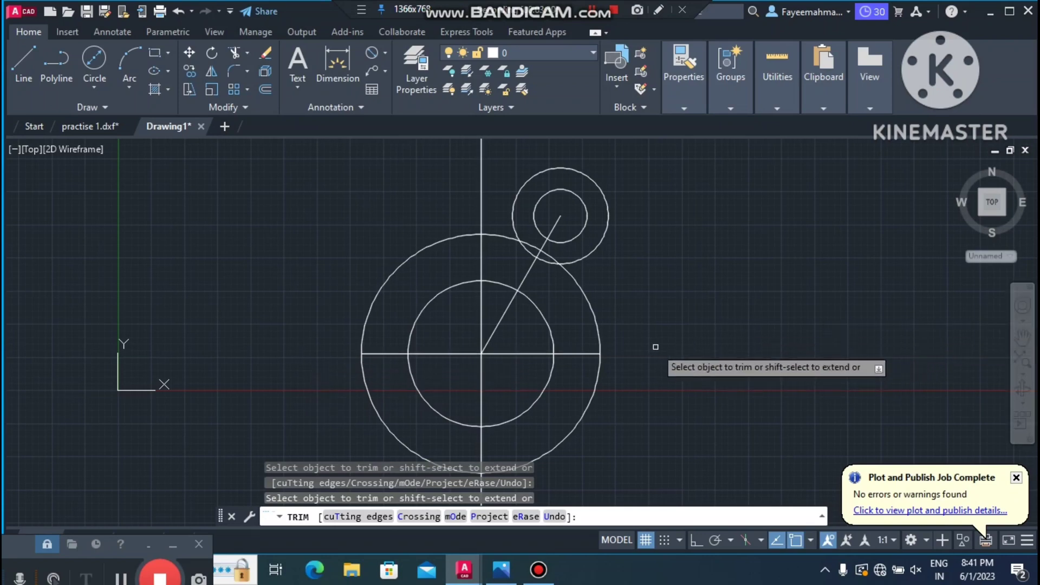
pyautogui.click(481, 188)
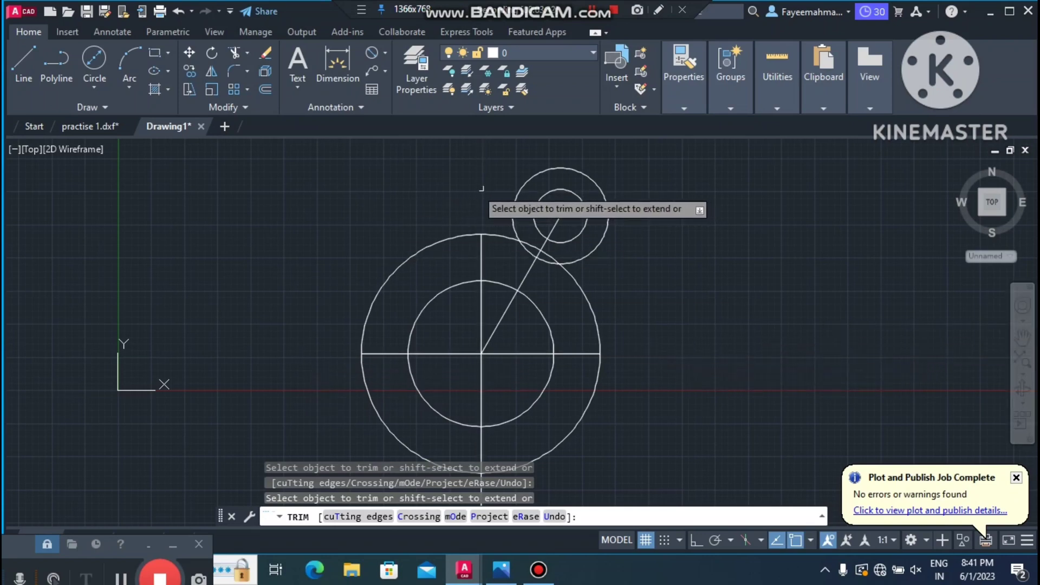
pyautogui.scroll(-2, 436, 206)
pyautogui.click(466, 427)
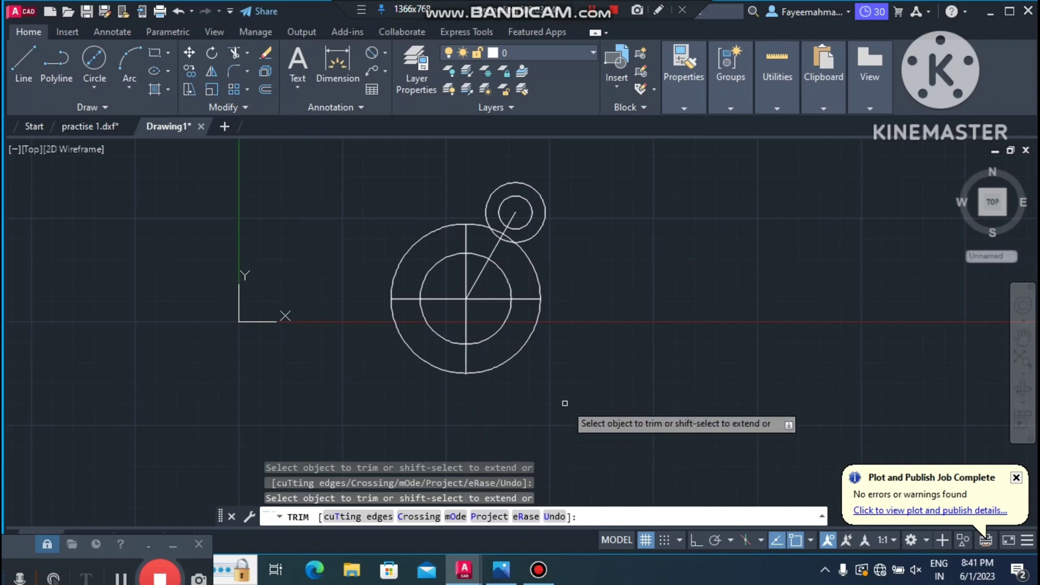
pyautogui.scroll(4, 549, 228)
pyautogui.press('Escape')
pyautogui.press('Escape')
pyautogui.press('Escape')
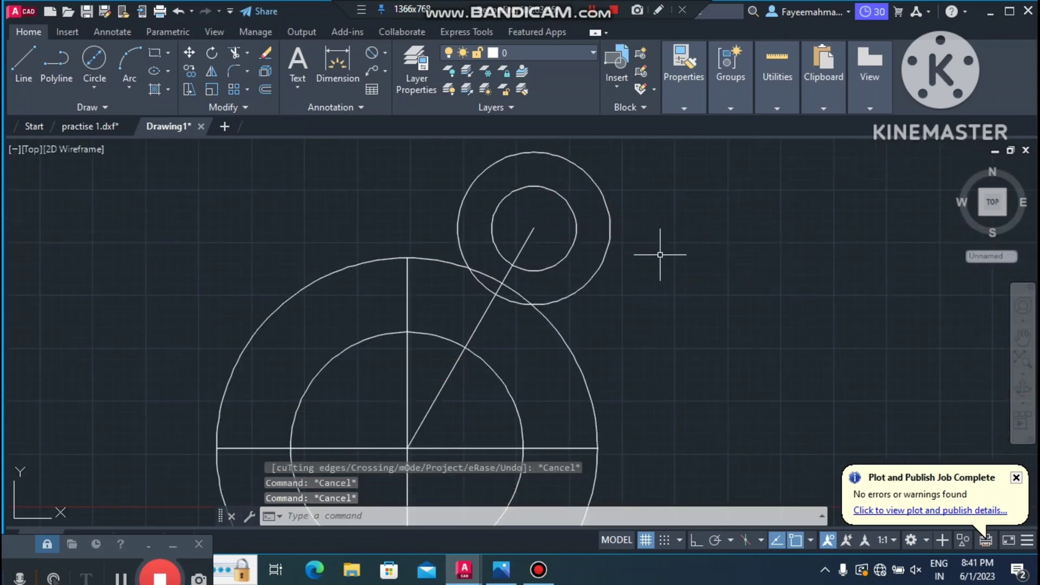
pyautogui.press('Escape')
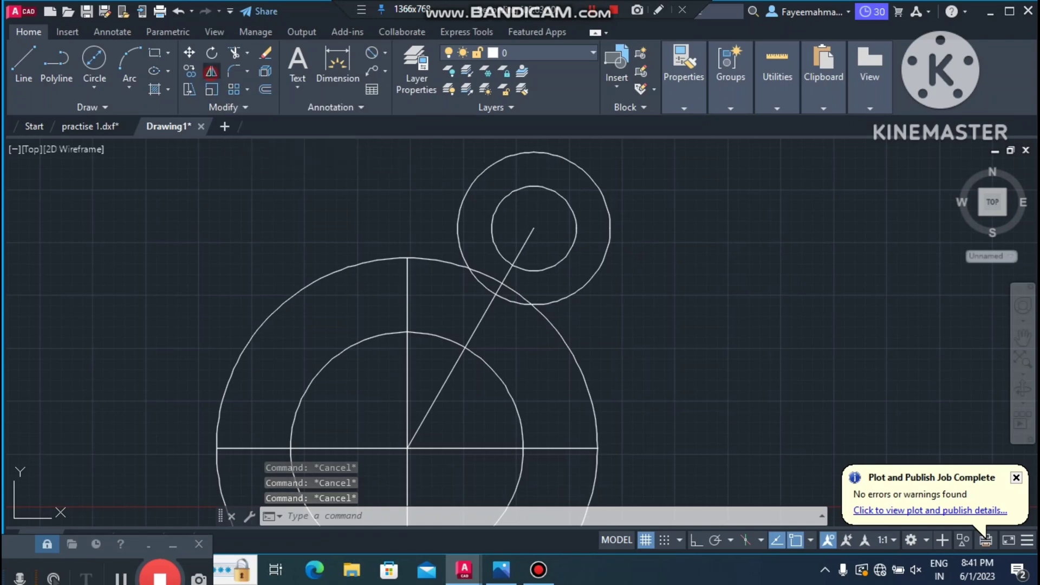
# Mirror the upper-right pair of concentric circles across the horizontal centerline with Ortho mode on, keeping the source objects
pyautogui.click(211, 71)
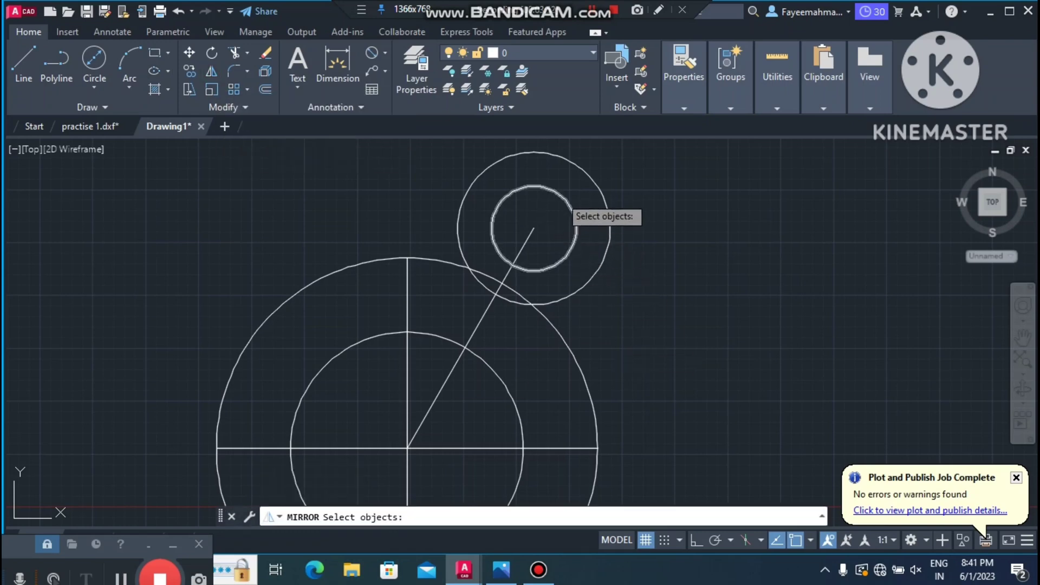
pyautogui.click(560, 196)
pyautogui.click(590, 178)
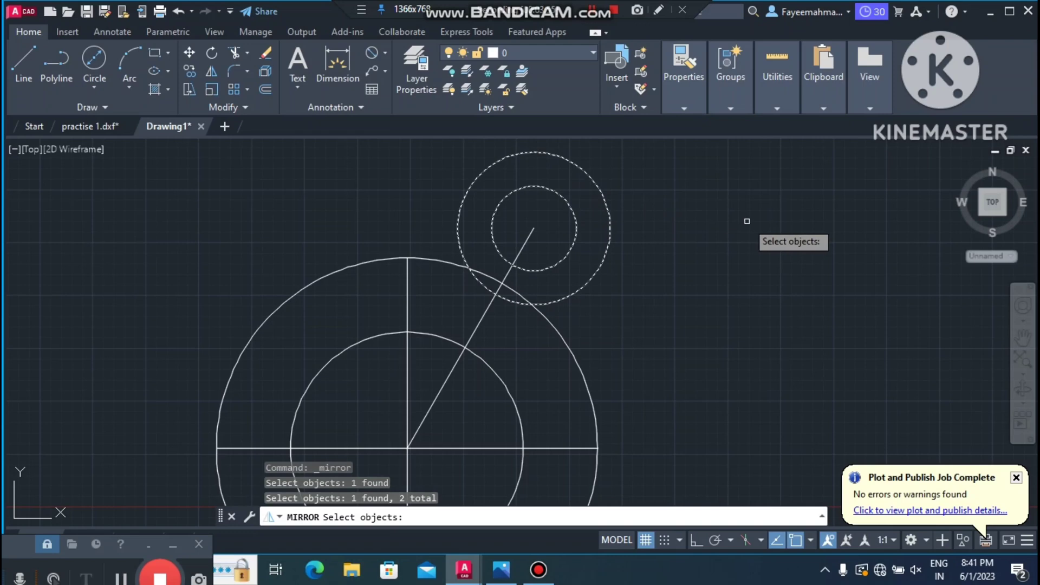
pyautogui.press('Return')
pyautogui.scroll(-2, 712, 230)
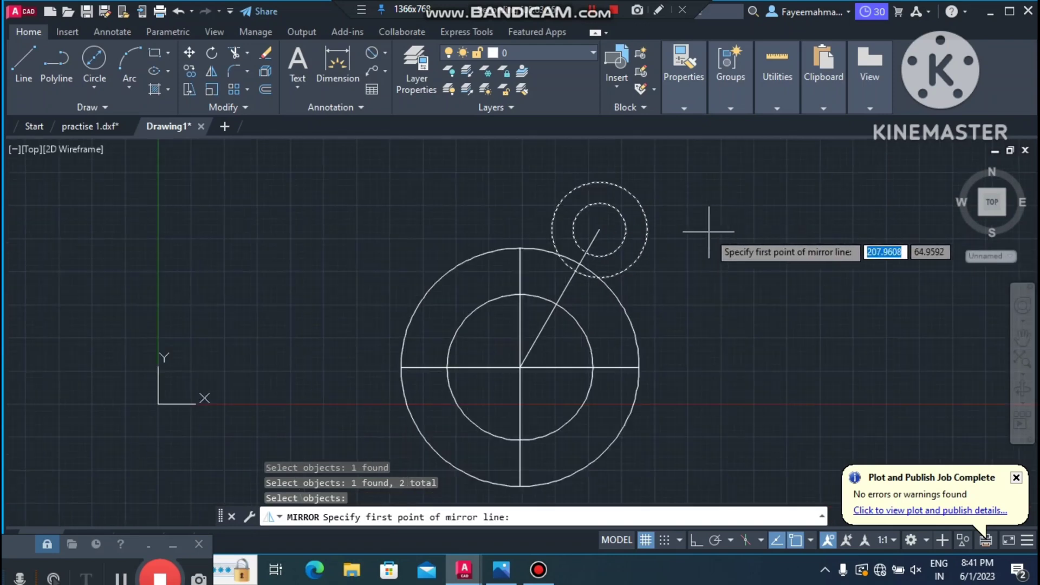
pyautogui.click(640, 368)
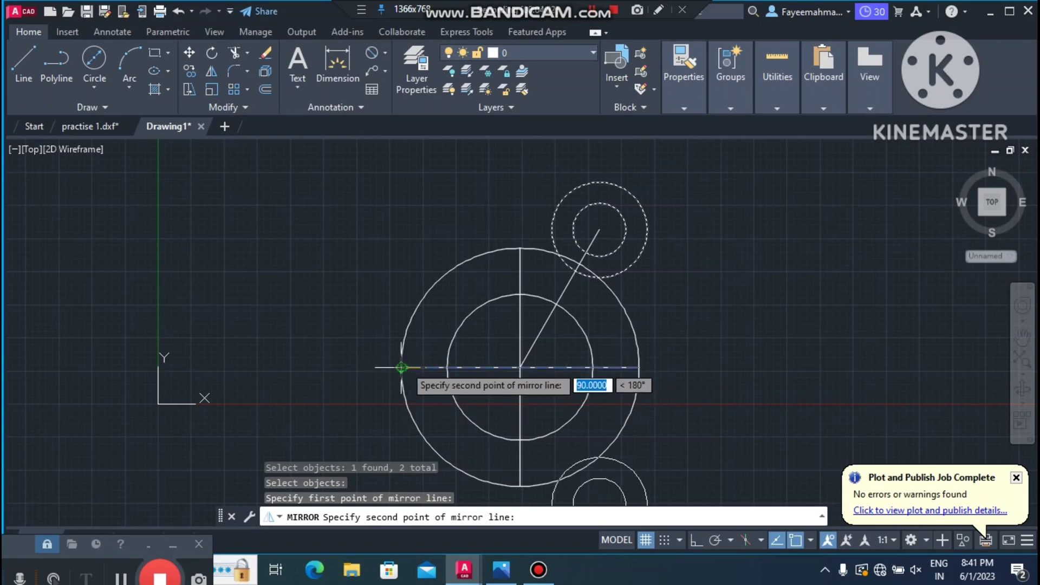
pyautogui.press('F8')
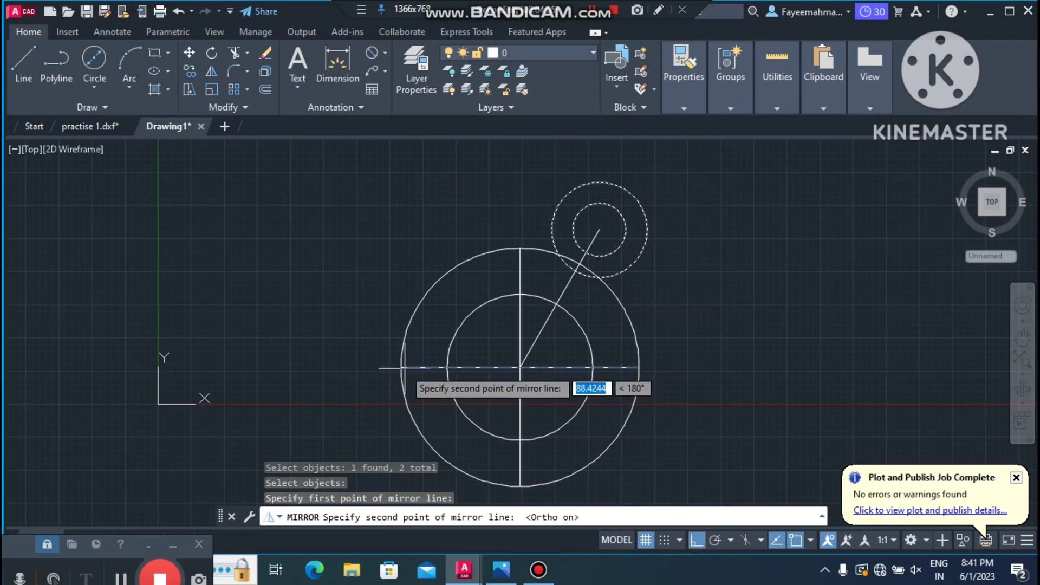
pyautogui.click(401, 368)
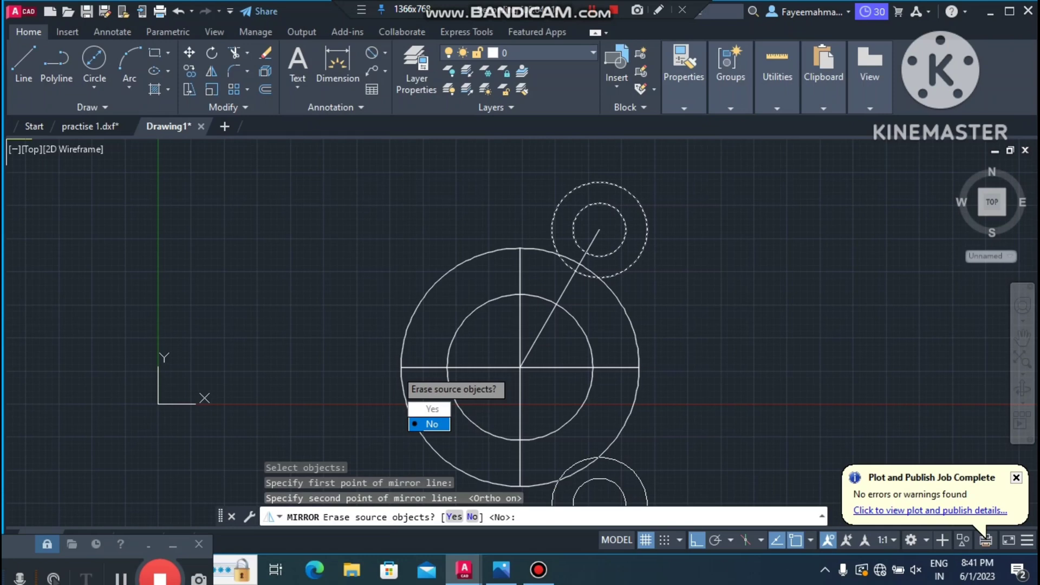
pyautogui.write('N')
pyautogui.press('Return')
pyautogui.scroll(-3, 401, 278)
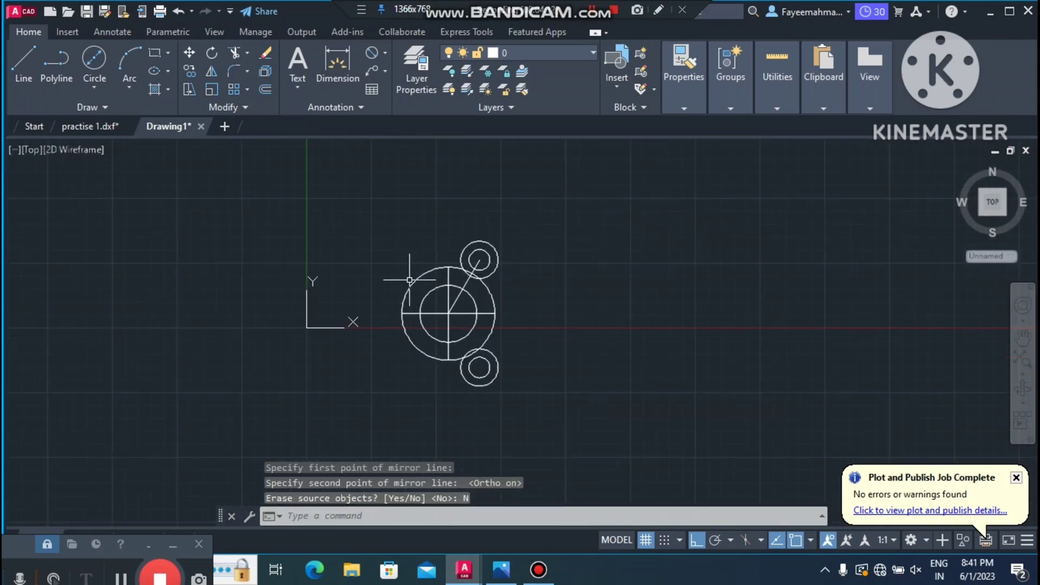
pyautogui.press('Escape')
pyautogui.press('Escape')
pyautogui.press('Escape')
# Mirror both right-hand pairs of concentric circles across the vertical centerline, keeping the source objects
pyautogui.scroll(2, 409, 280)
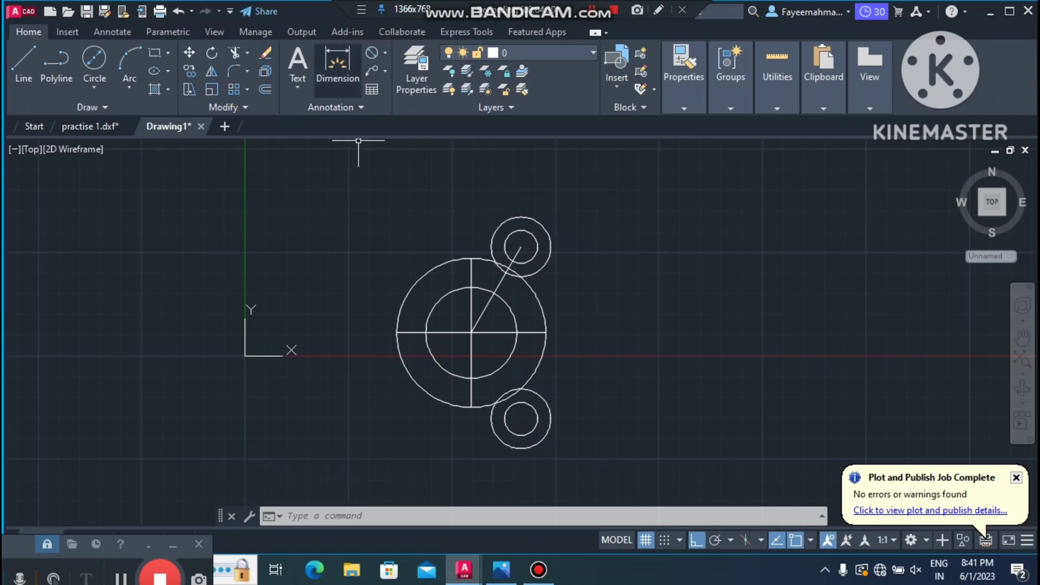
pyautogui.write('mi')
pyautogui.press('Return')
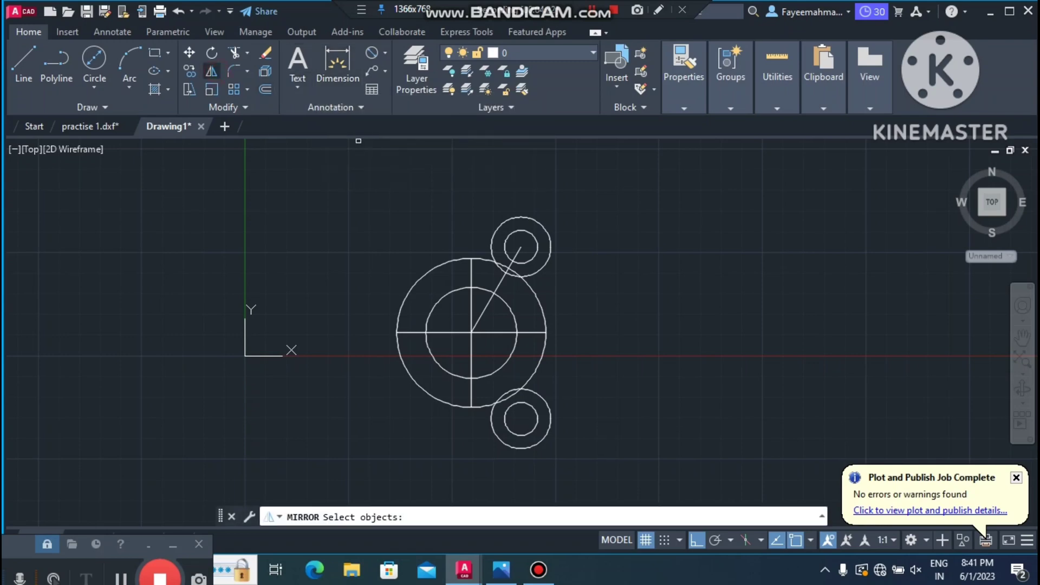
pyautogui.click(518, 217)
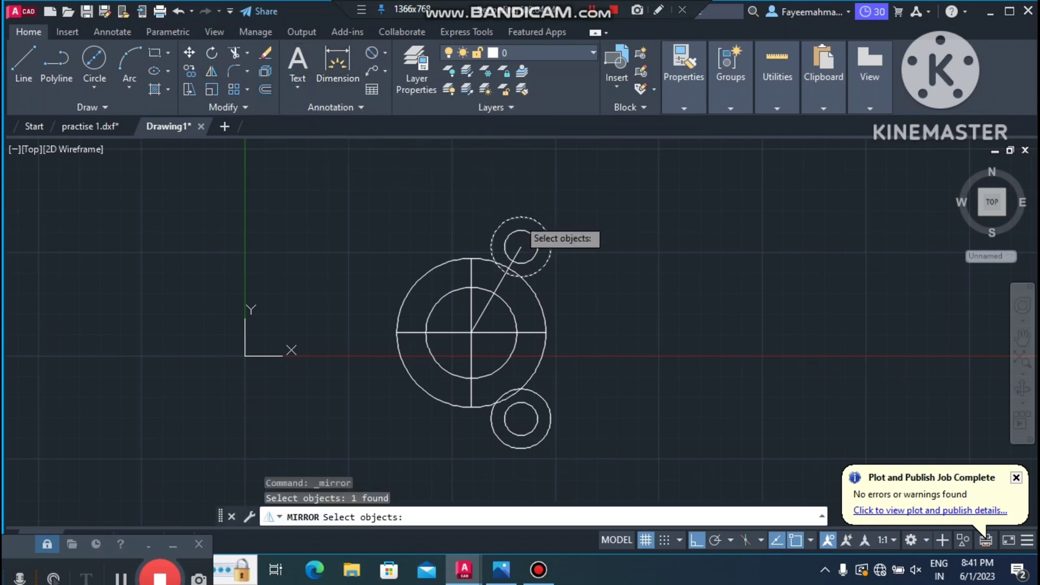
pyautogui.click(518, 232)
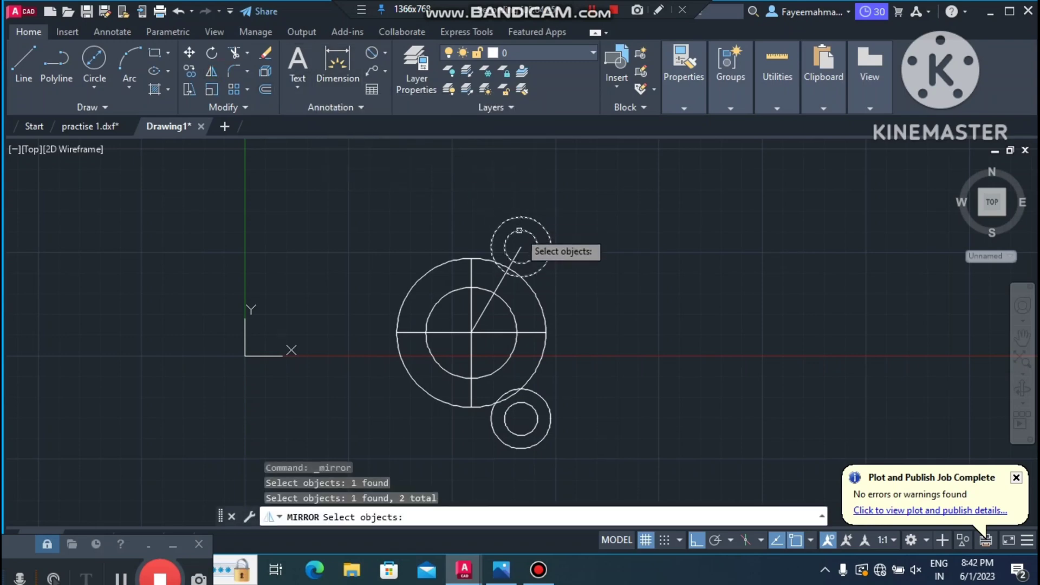
pyautogui.click(546, 402)
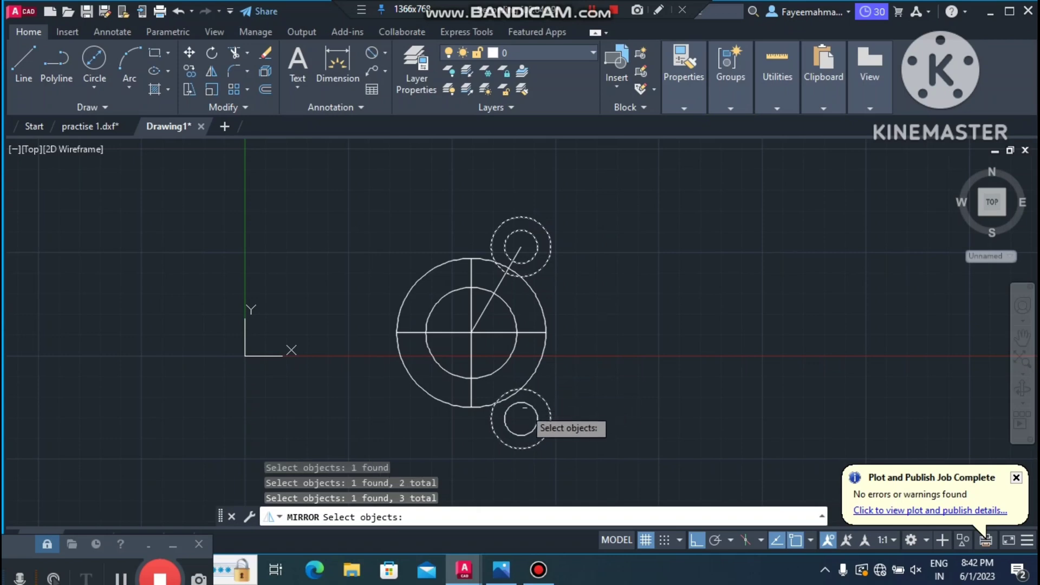
pyautogui.click(524, 411)
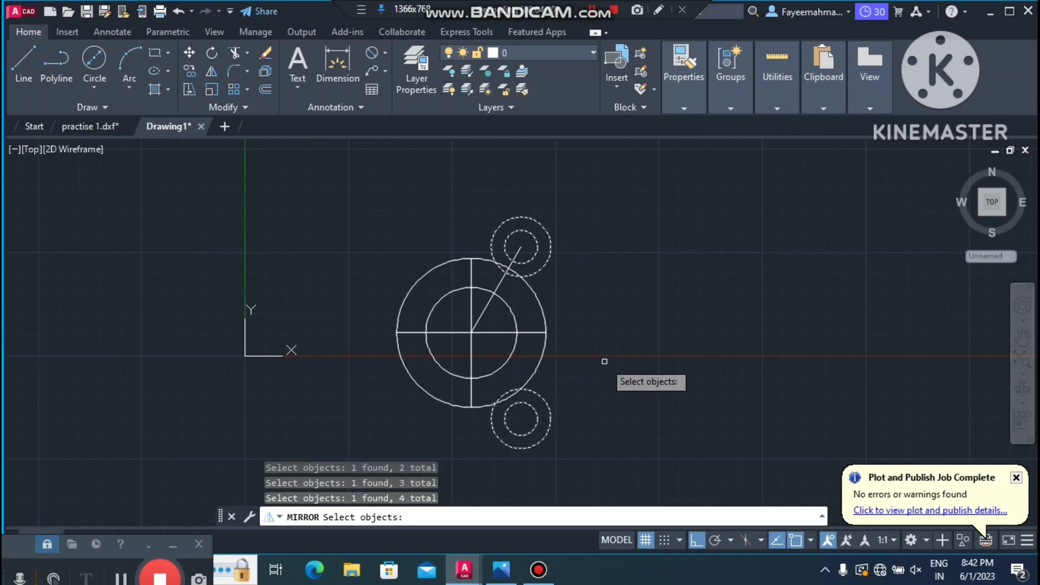
pyautogui.press('Return')
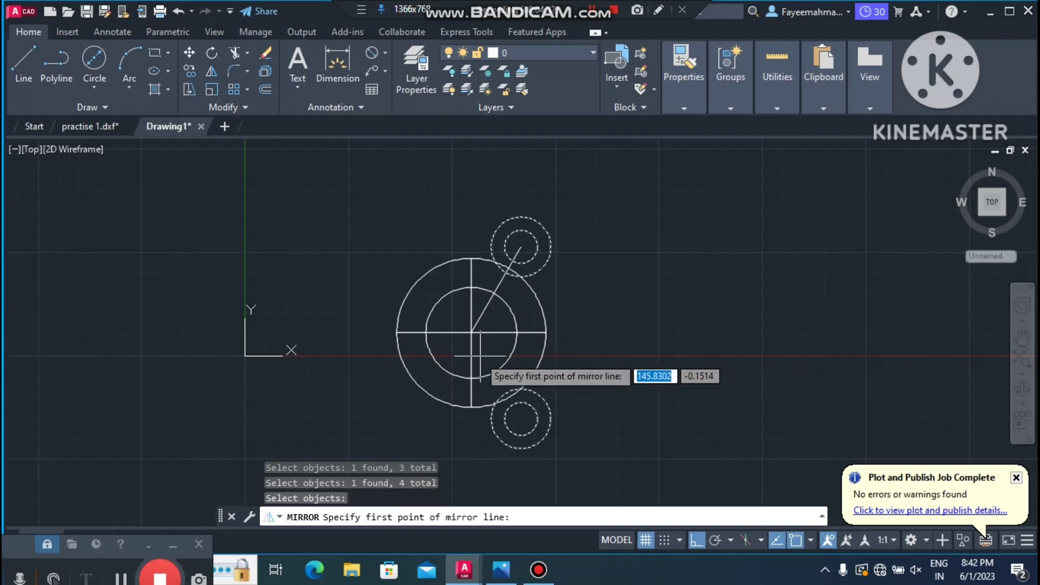
pyautogui.click(473, 408)
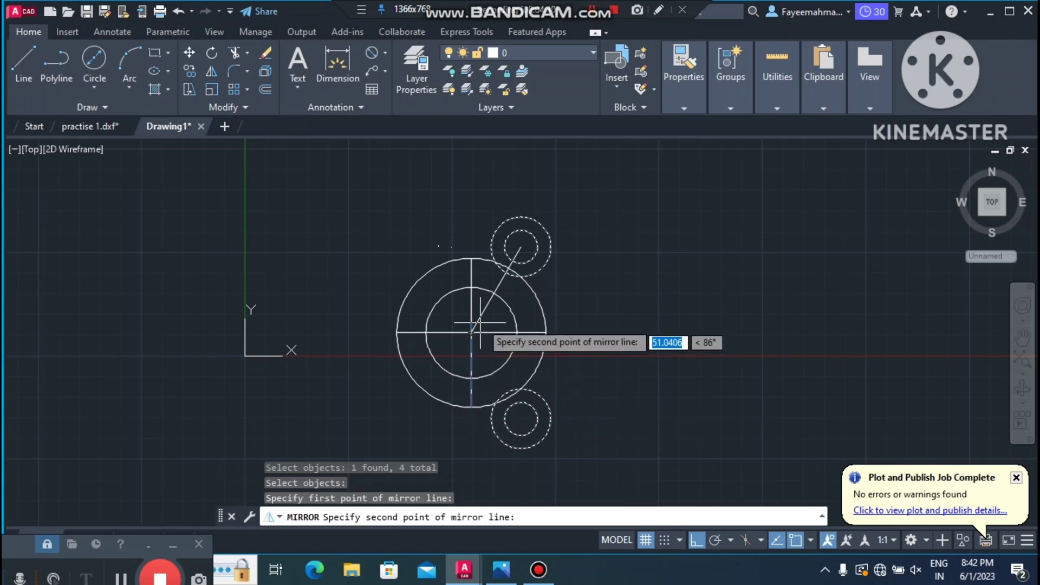
pyautogui.scroll(5, 465, 269)
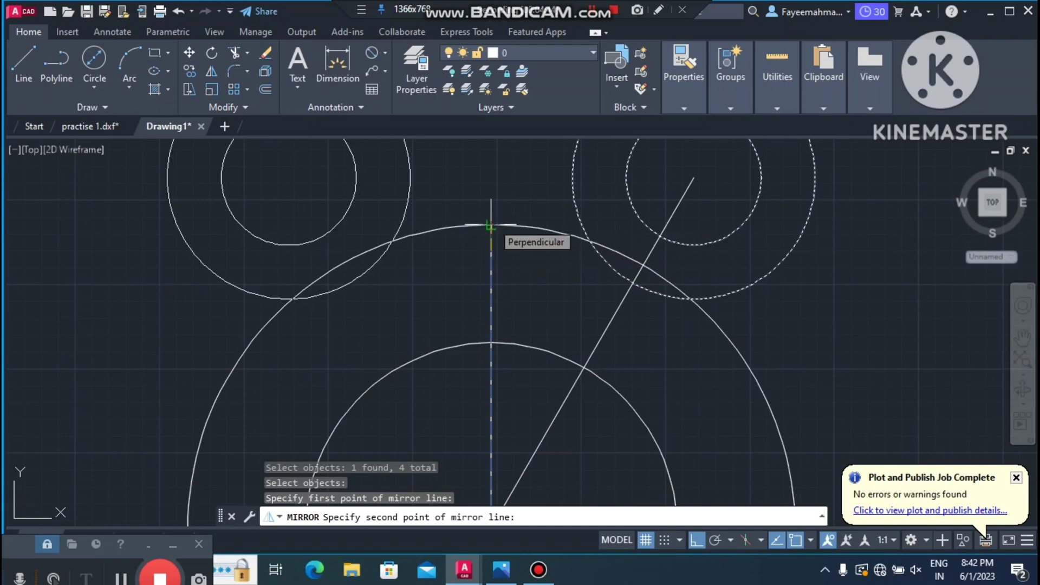
pyautogui.click(490, 224)
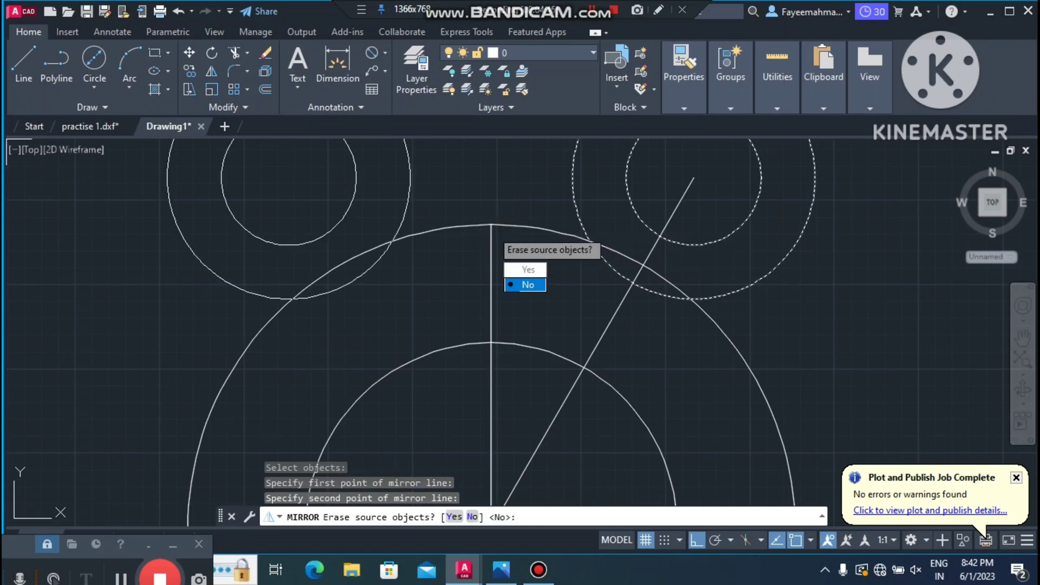
pyautogui.click(519, 285)
pyautogui.scroll(-4, 433, 244)
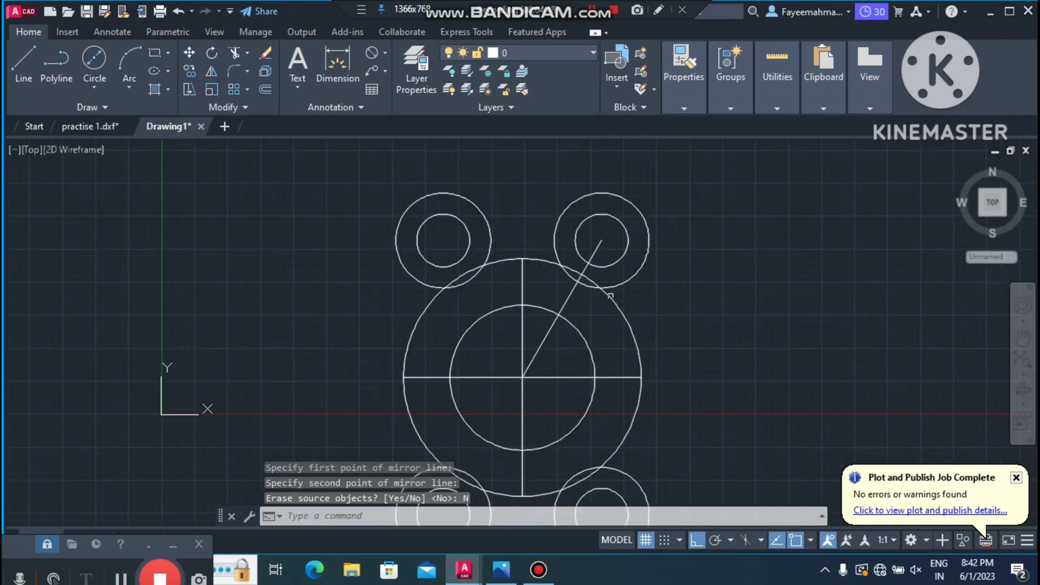
pyautogui.press('Escape')
pyautogui.press('Escape')
pyautogui.press('Escape')
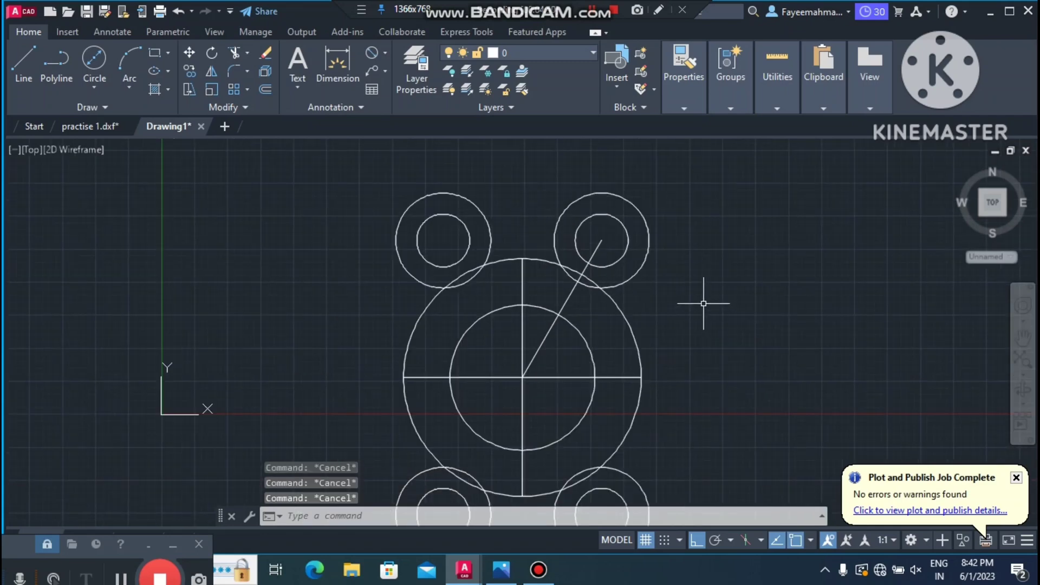
# Following the reference image, draw a Tan, Tan, Radius circle of radius 17 between the two upper lobes' outer circles
pyautogui.scroll(-4, 701, 299)
pyautogui.scroll(4, 664, 298)
pyautogui.hotkey('alt', 'Tab')
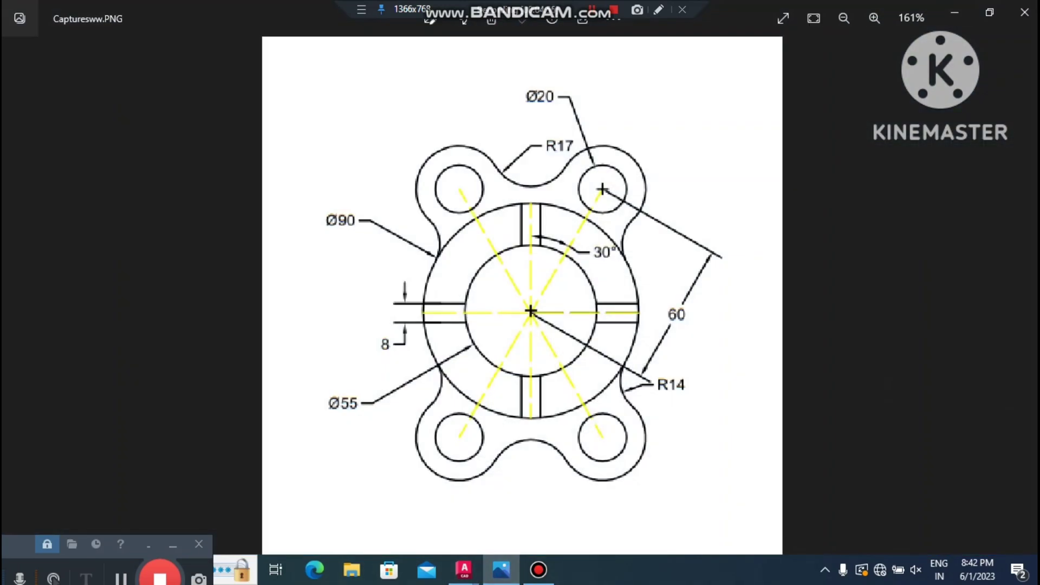
pyautogui.click(955, 12)
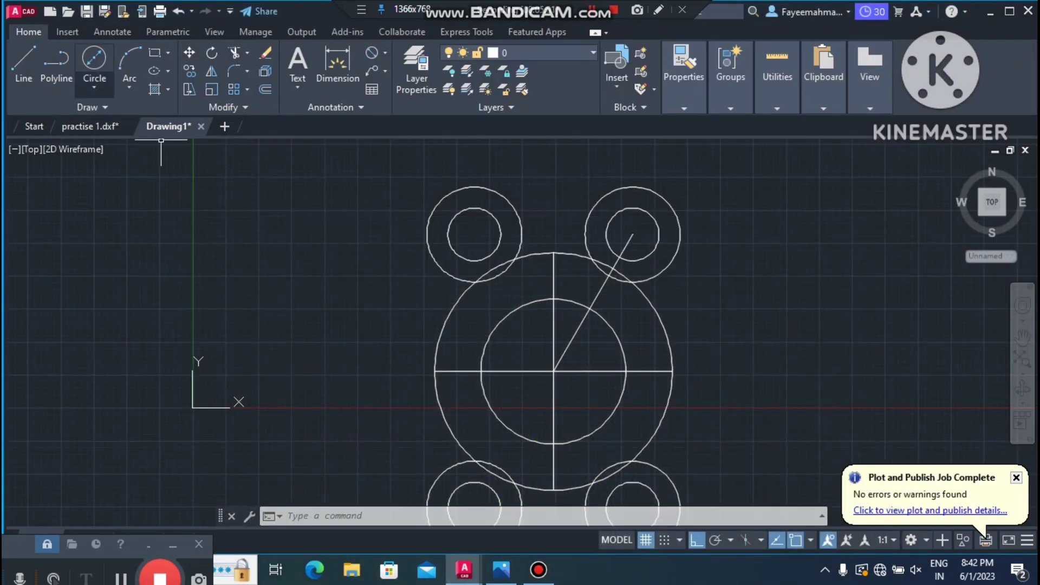
pyautogui.click(94, 86)
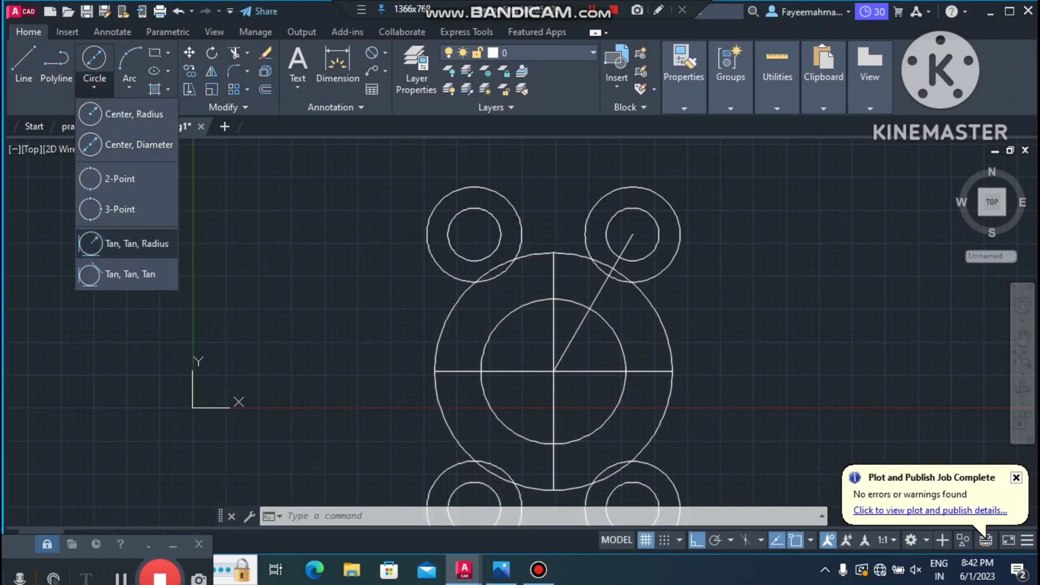
pyautogui.click(130, 243)
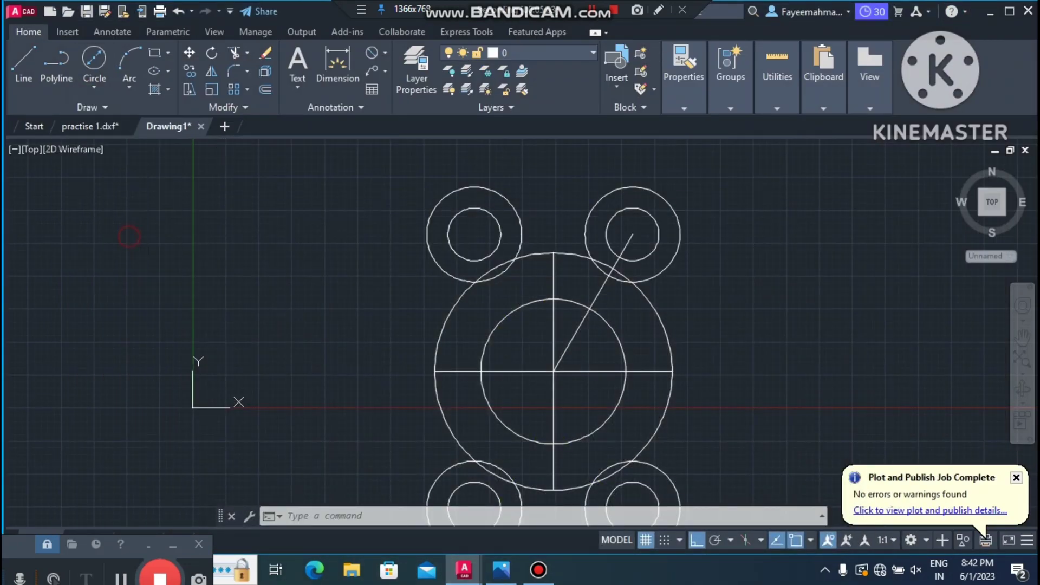
pyautogui.click(507, 201)
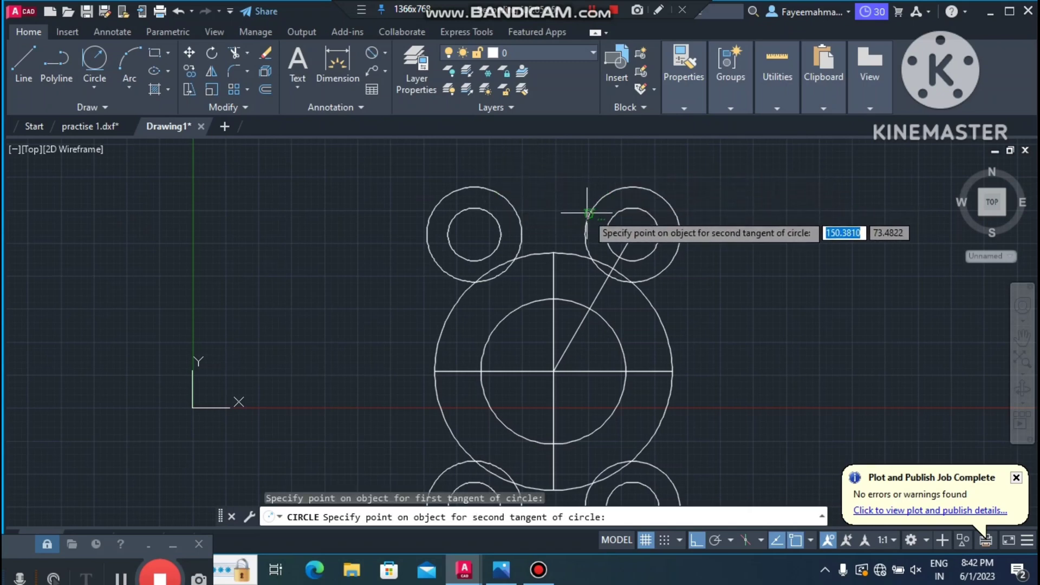
pyautogui.click(591, 205)
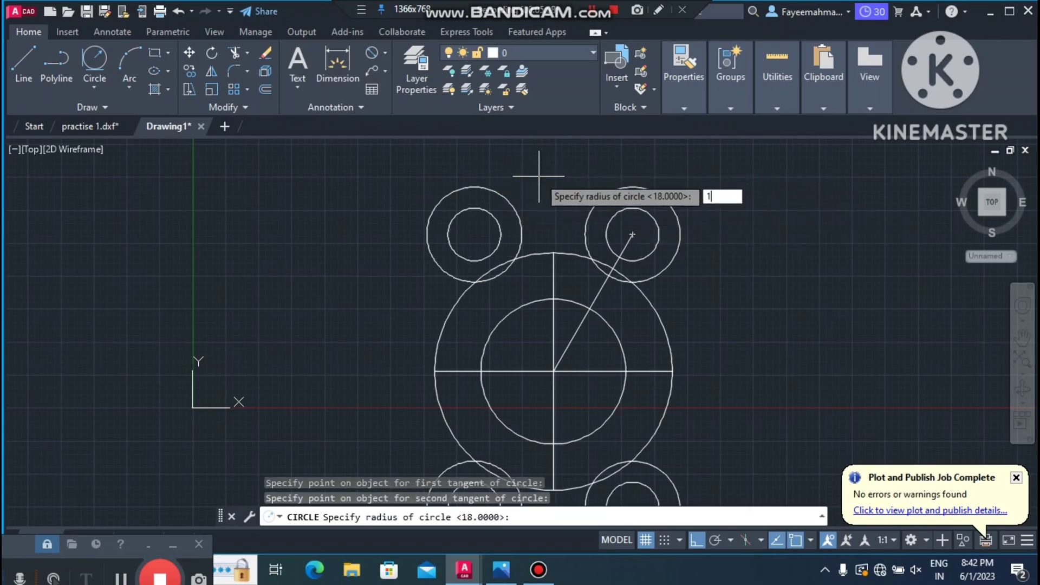
pyautogui.press('Return')
pyautogui.scroll(-2, 723, 230)
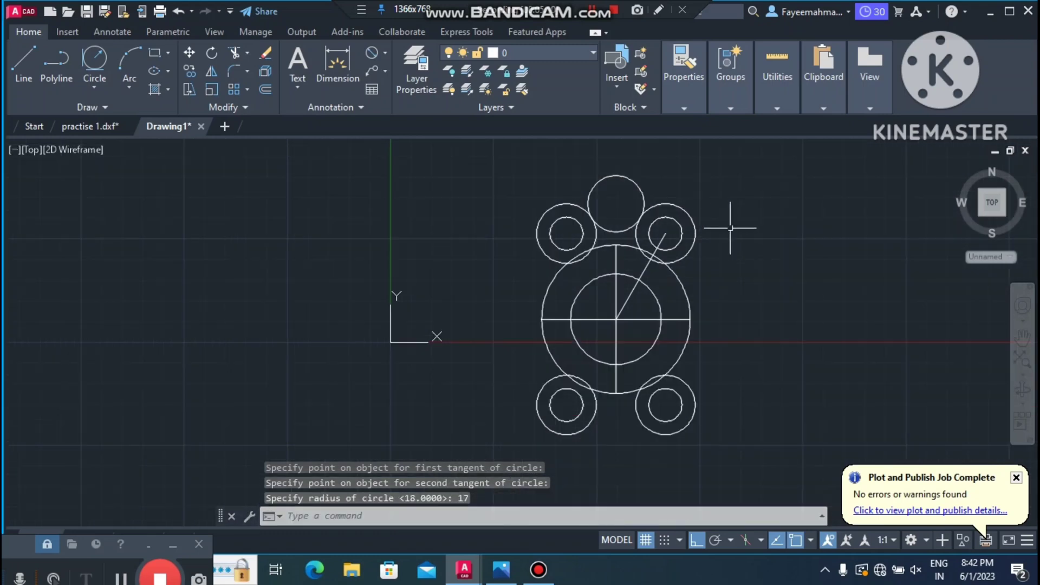
# Draw another radius 17 circle tangent to the outer circles of the two lower lobes
pyautogui.scroll(2, 595, 435)
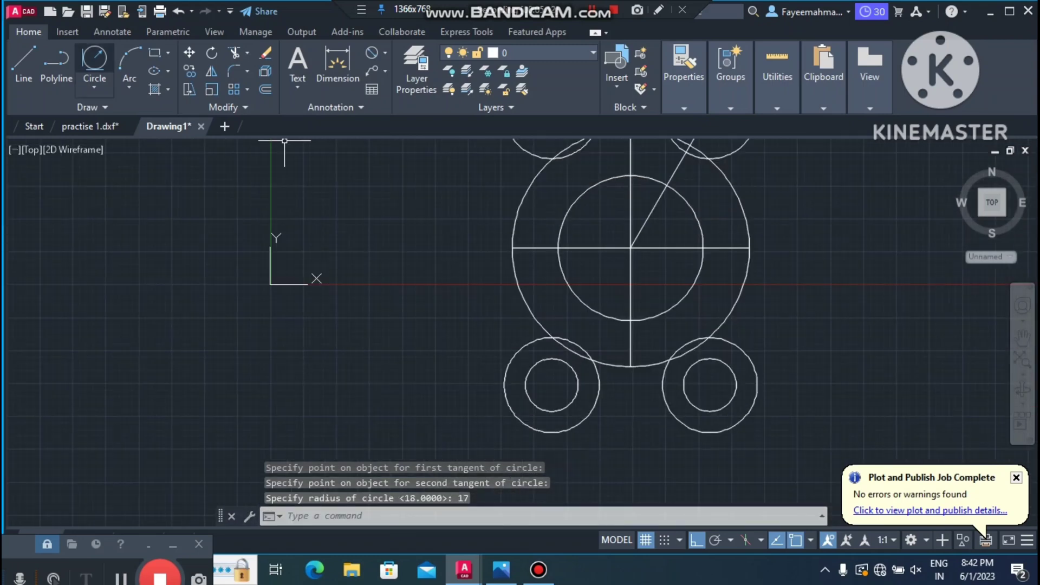
pyautogui.press('Return')
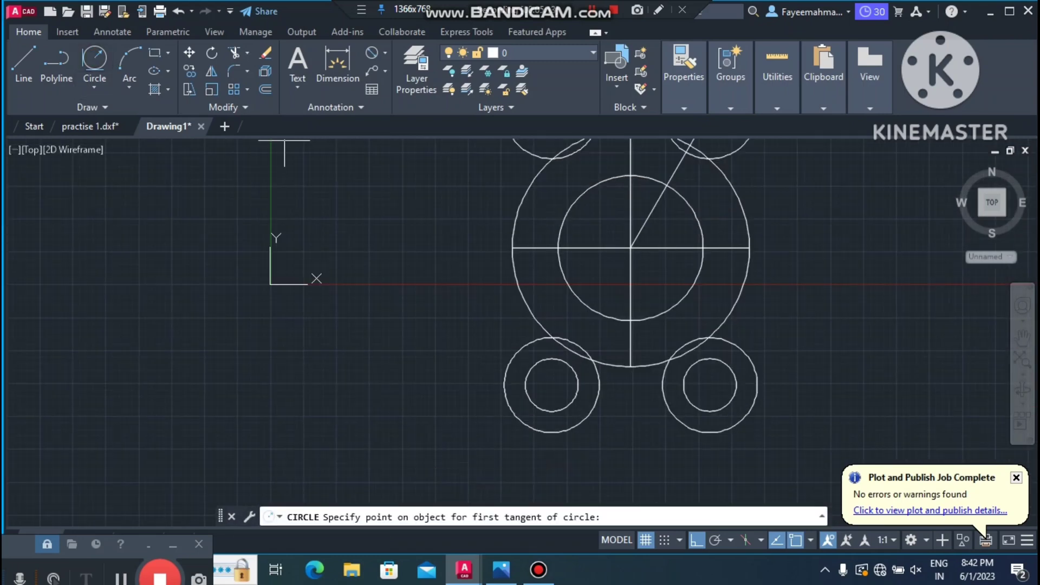
pyautogui.click(600, 401)
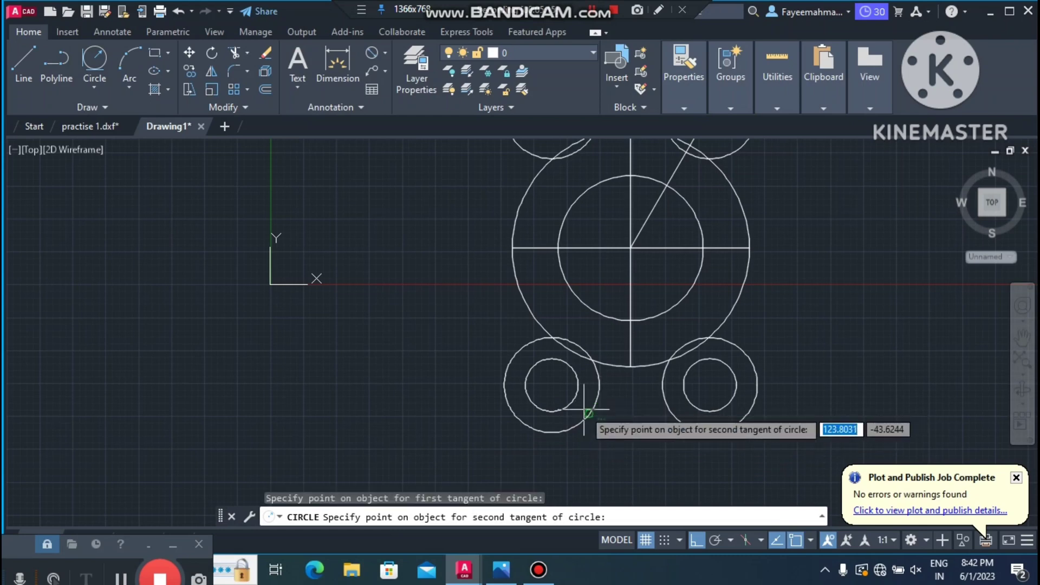
pyautogui.click(661, 390)
pyautogui.press('Return')
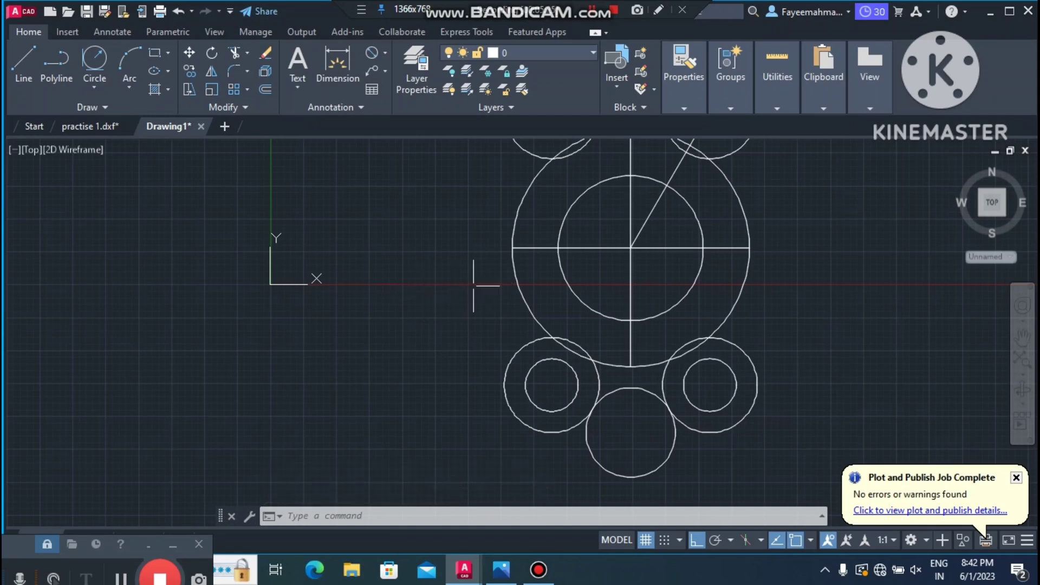
# Following the reference image, draw a radius 14 circle tangent to the lower-left lobe's outer circle and the 90-diameter circle
pyautogui.click(501, 569)
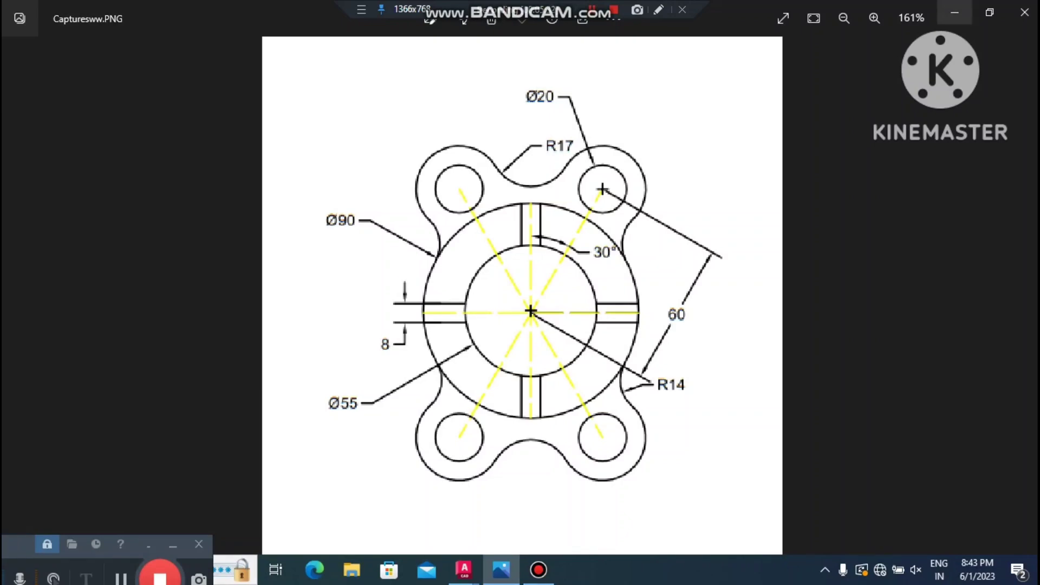
pyautogui.click(954, 11)
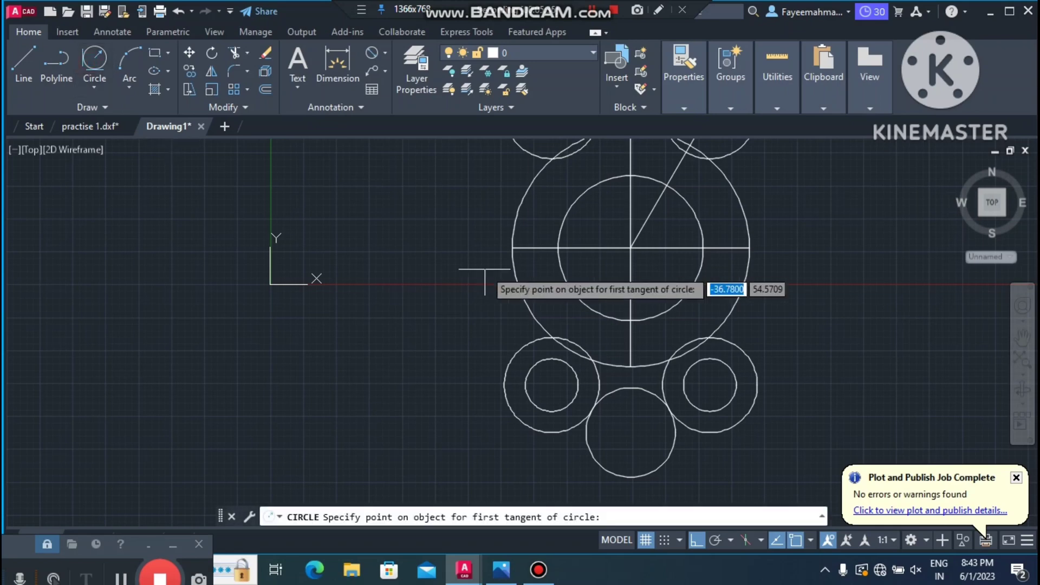
pyautogui.click(527, 343)
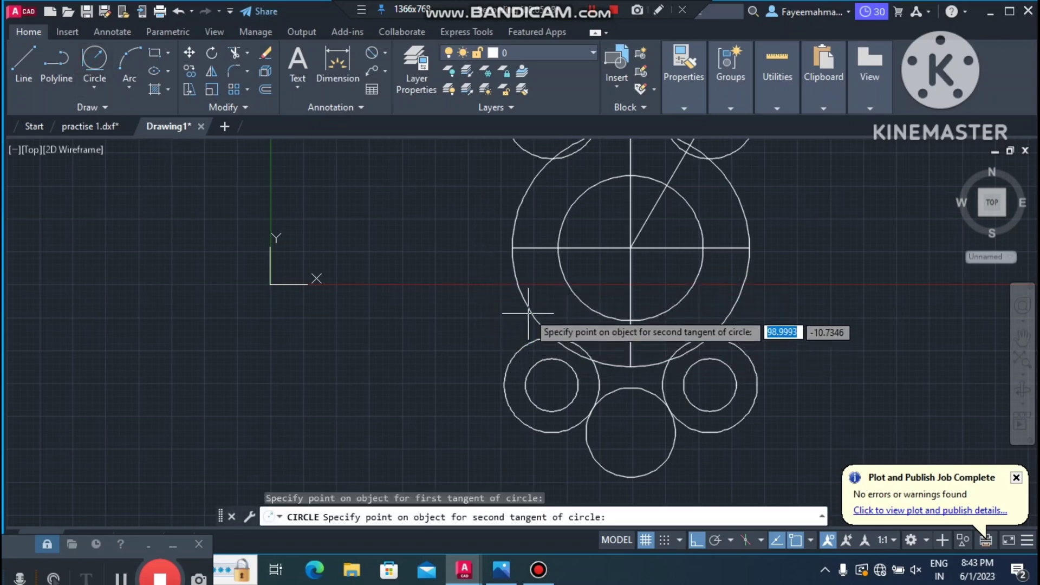
pyautogui.click(535, 320)
pyautogui.write('14')
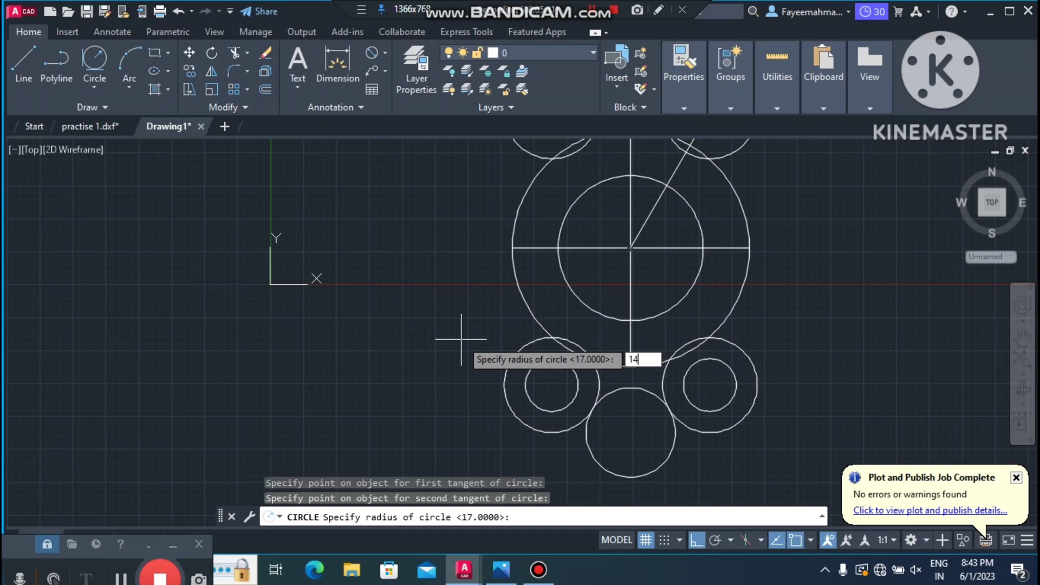
pyautogui.press('Return')
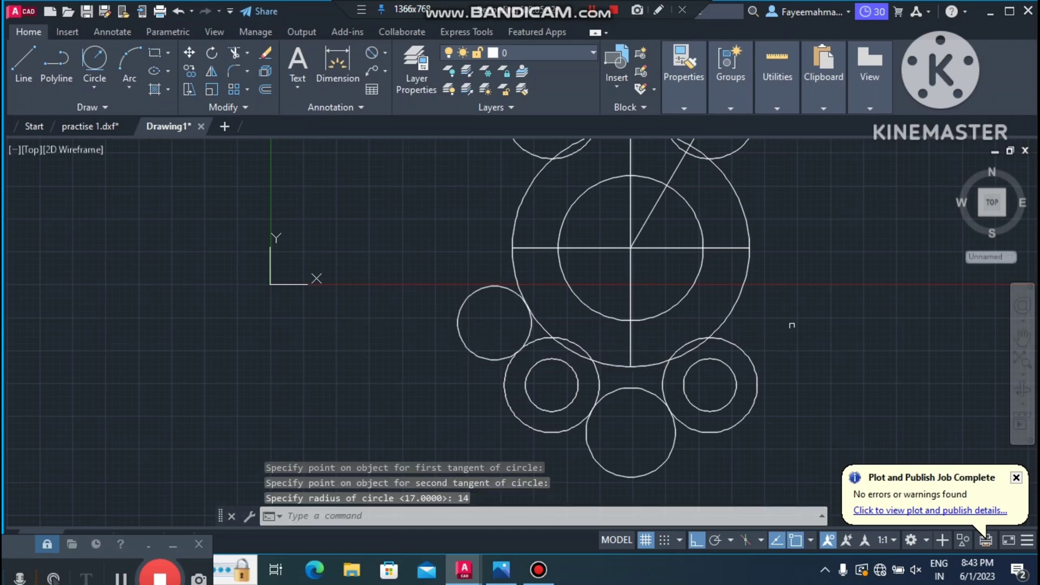
# Draw a Tan, Tan, Radius circle of radius 14 touching the lower-right lobe's outer circle and the 90-diameter circle
pyautogui.press('Return')
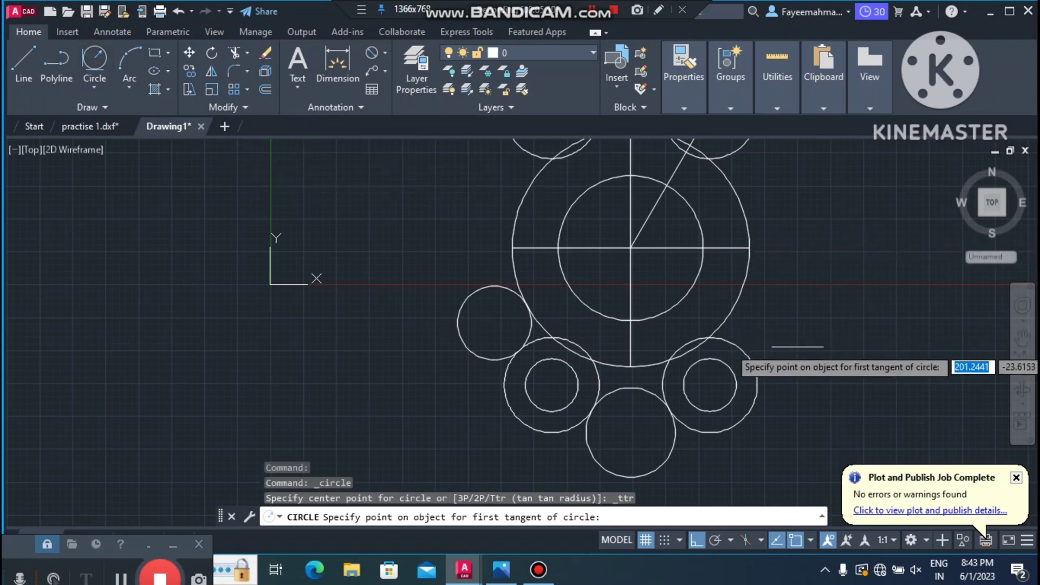
pyautogui.click(742, 346)
pyautogui.click(734, 302)
pyautogui.press('Return')
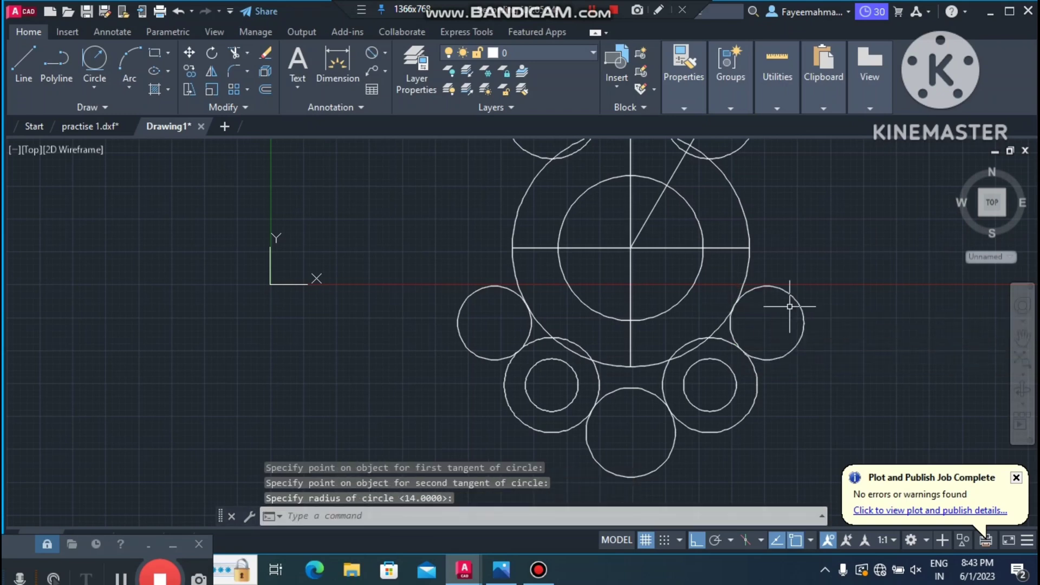
# Draw a radius 14 circle tangent to the upper-left lobe's outer circle and the 90-diameter circle
pyautogui.moveTo(838, 241); pyautogui.dragTo(825, 344, button='middle')
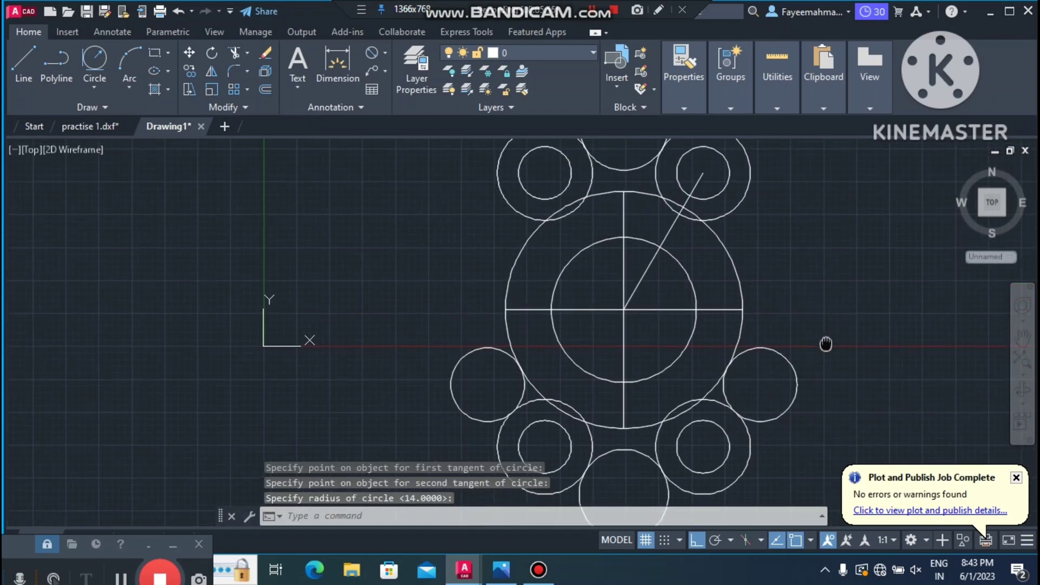
pyautogui.press('Return')
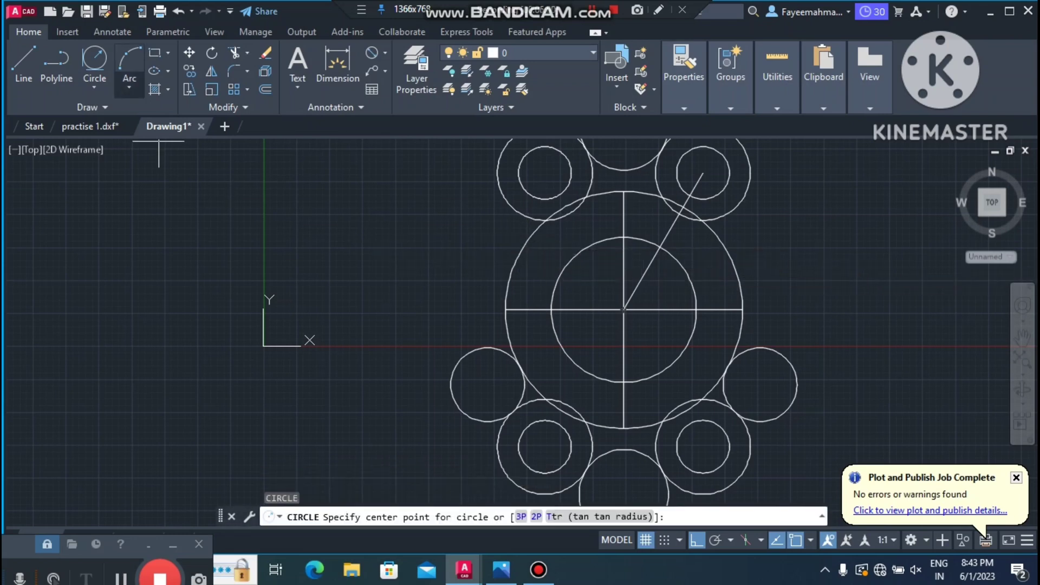
pyautogui.click(95, 68)
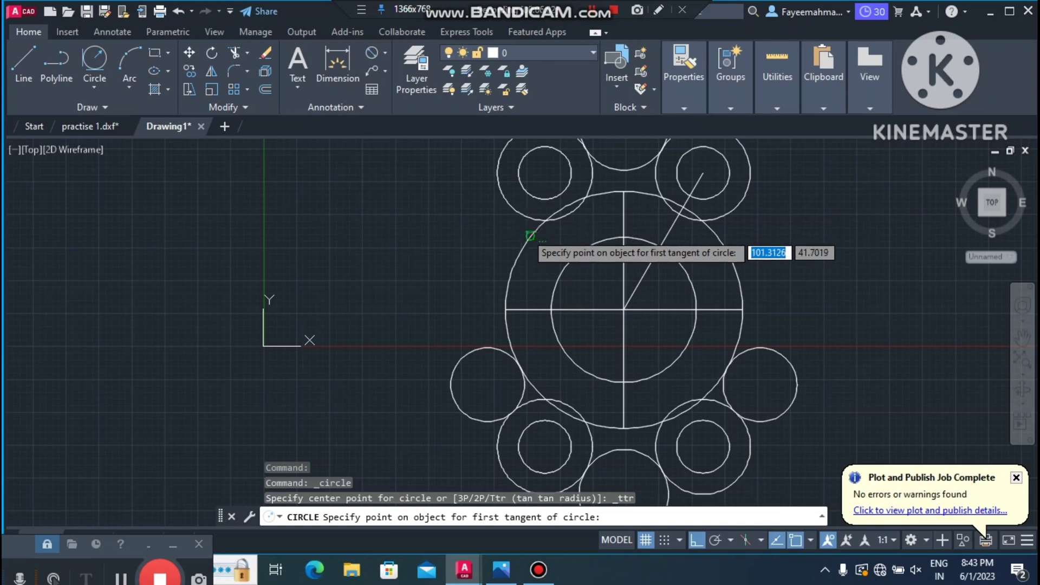
pyautogui.click(512, 215)
pyautogui.click(519, 213)
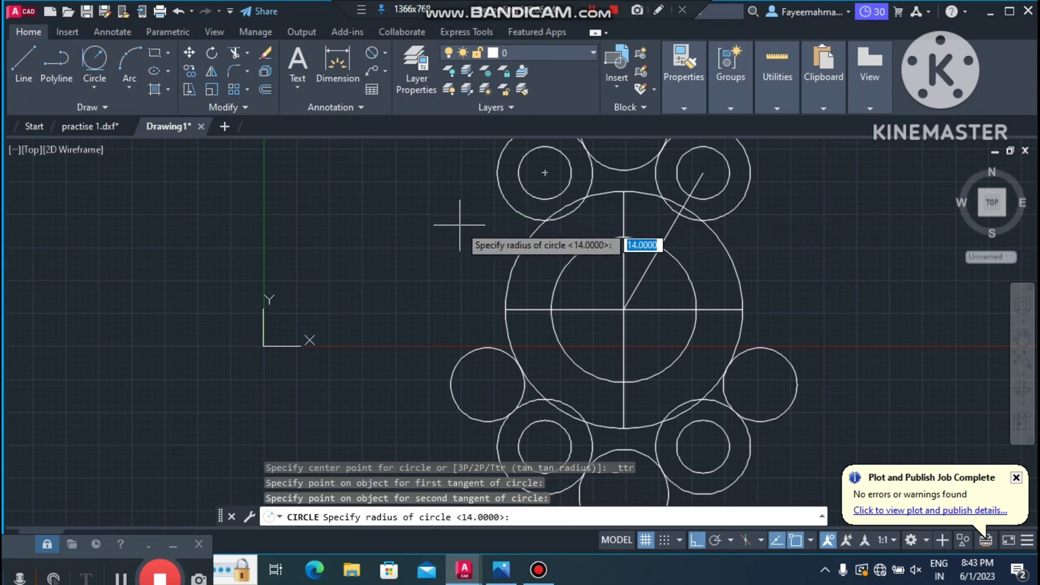
pyautogui.press('Return')
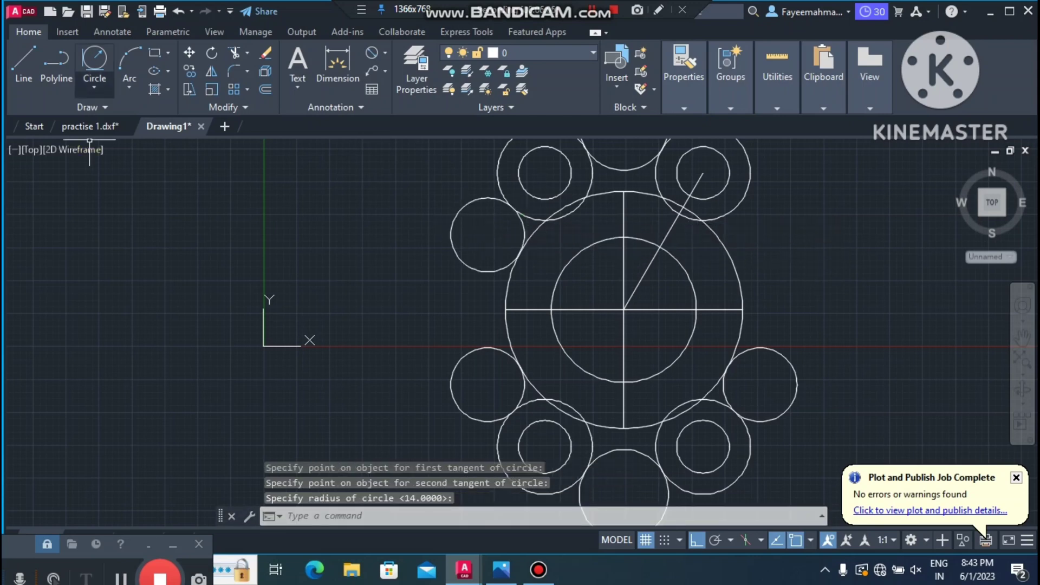
# Add a radius 14 circle tangent to the upper-right lobe's outer circle and the 90-diameter circle
pyautogui.click(94, 67)
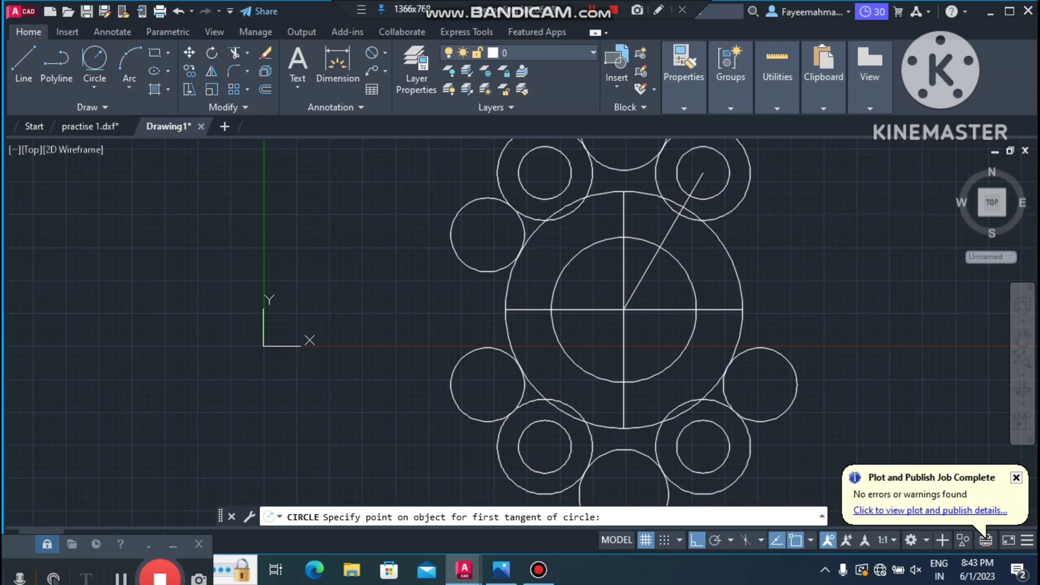
pyautogui.click(740, 206)
pyautogui.click(729, 242)
pyautogui.press('Return')
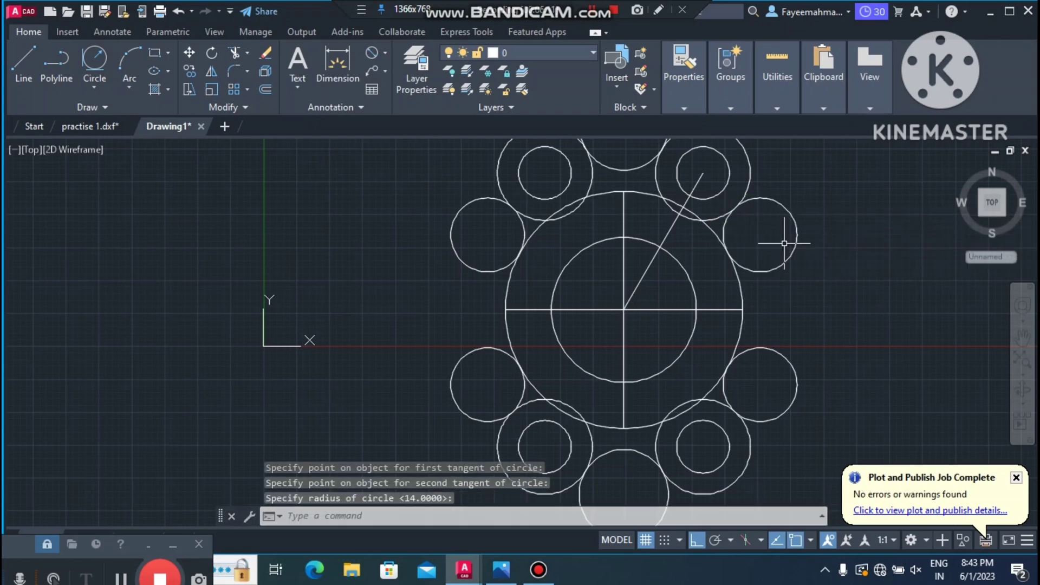
pyautogui.press('Escape')
pyautogui.press('Escape')
pyautogui.press('Escape')
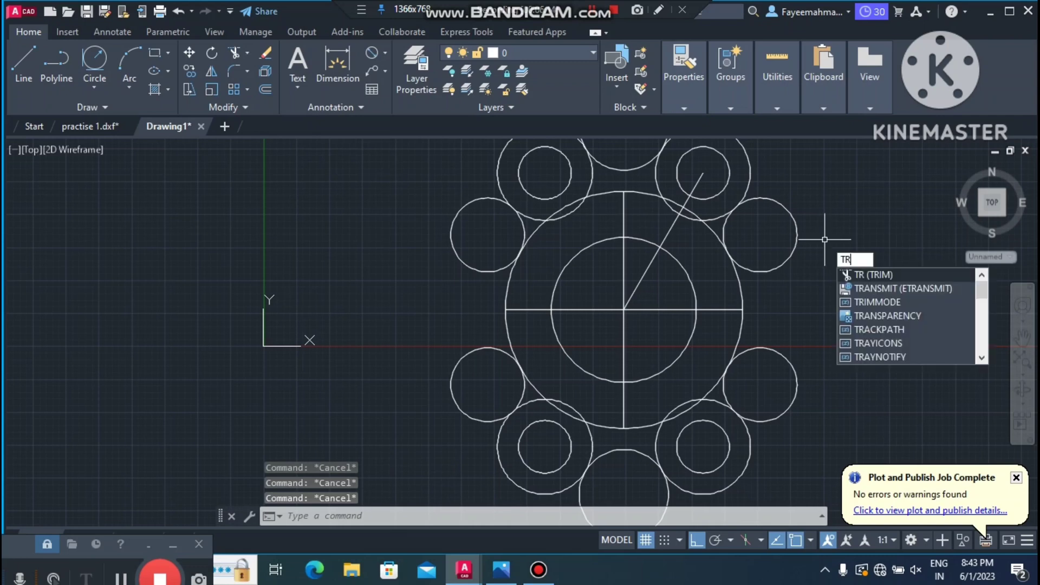
# Trim the outer portions of all four radius 14 circles, leaving only the tangent arcs beside the lobes
pyautogui.press('Return')
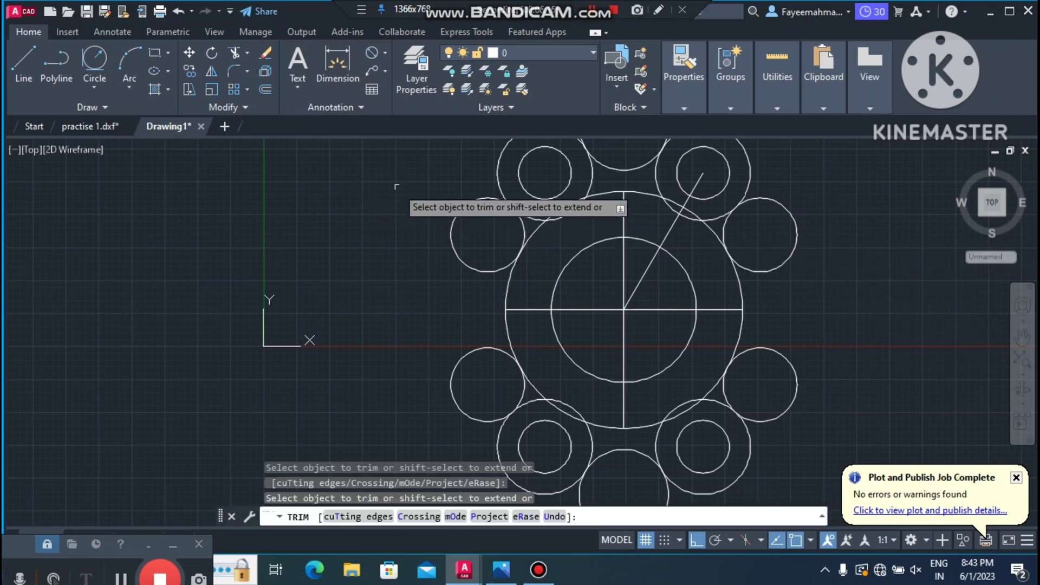
pyautogui.click(476, 199)
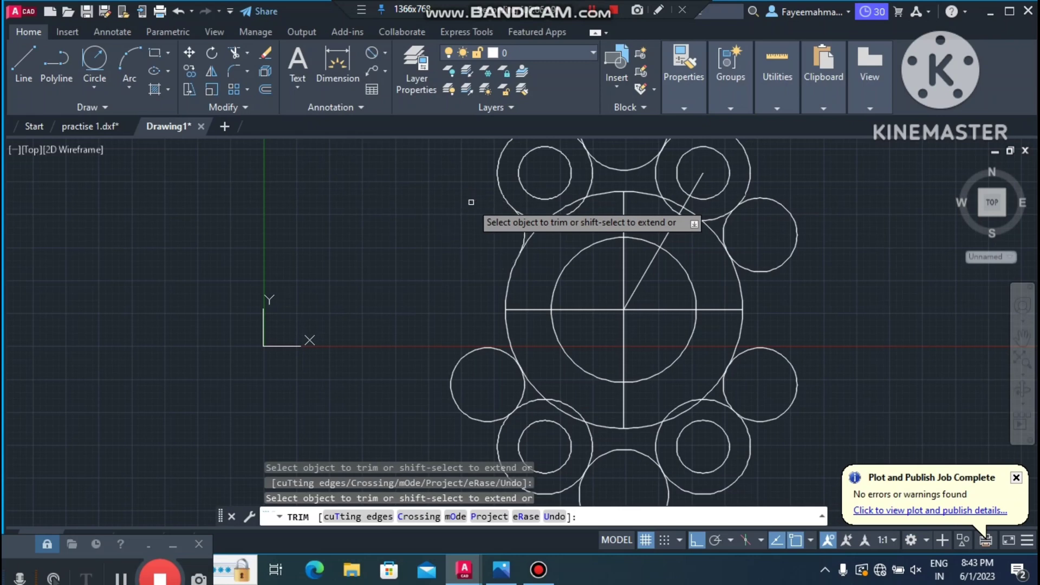
pyautogui.click(788, 209)
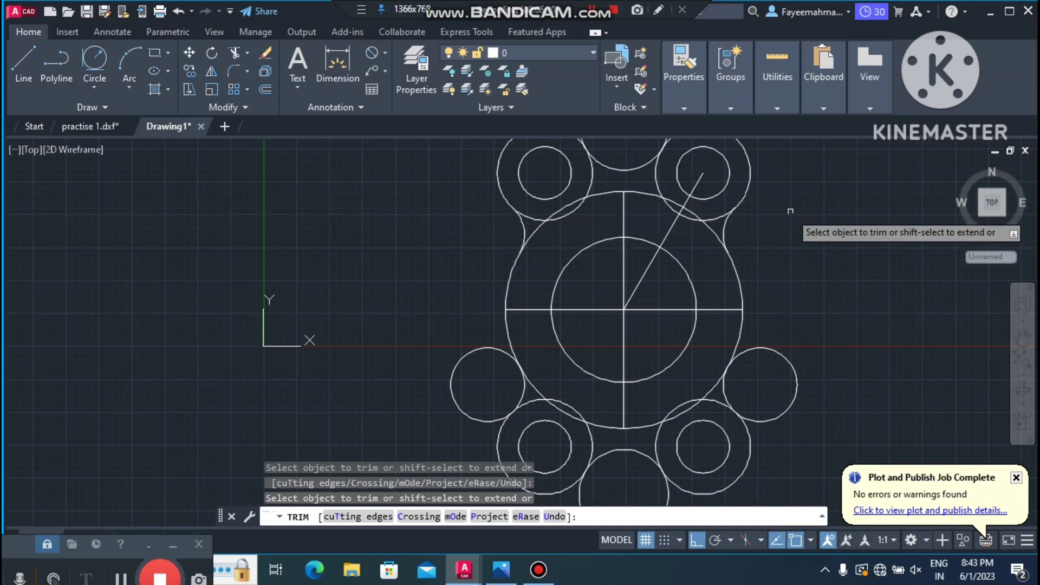
pyautogui.click(796, 386)
pyautogui.click(471, 353)
# Trim the outer portions of the lower and upper radius 17 circles, leaving the concave arcs between the lobes
pyautogui.scroll(-2, 463, 314)
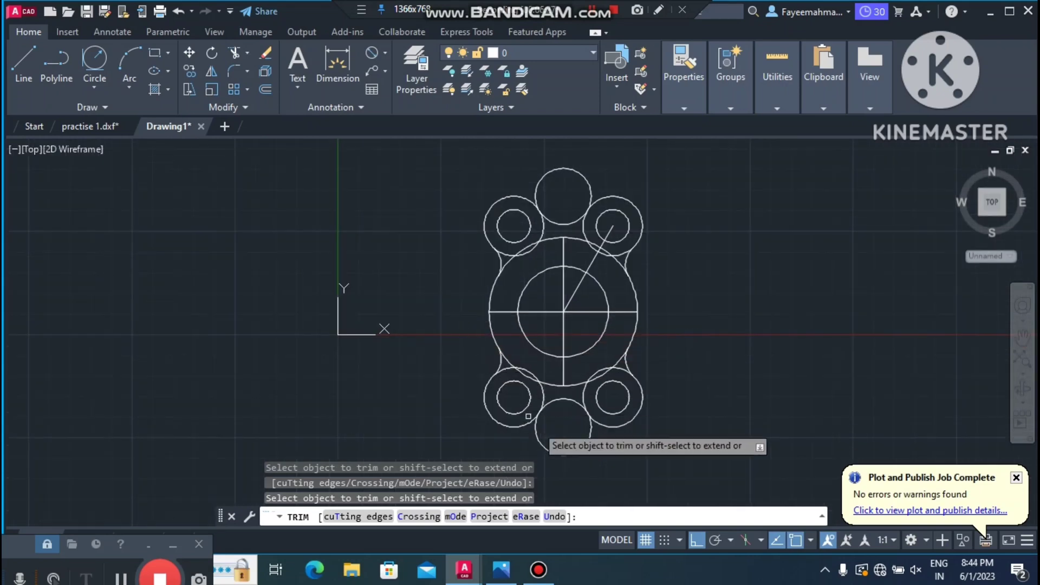
pyautogui.click(546, 455)
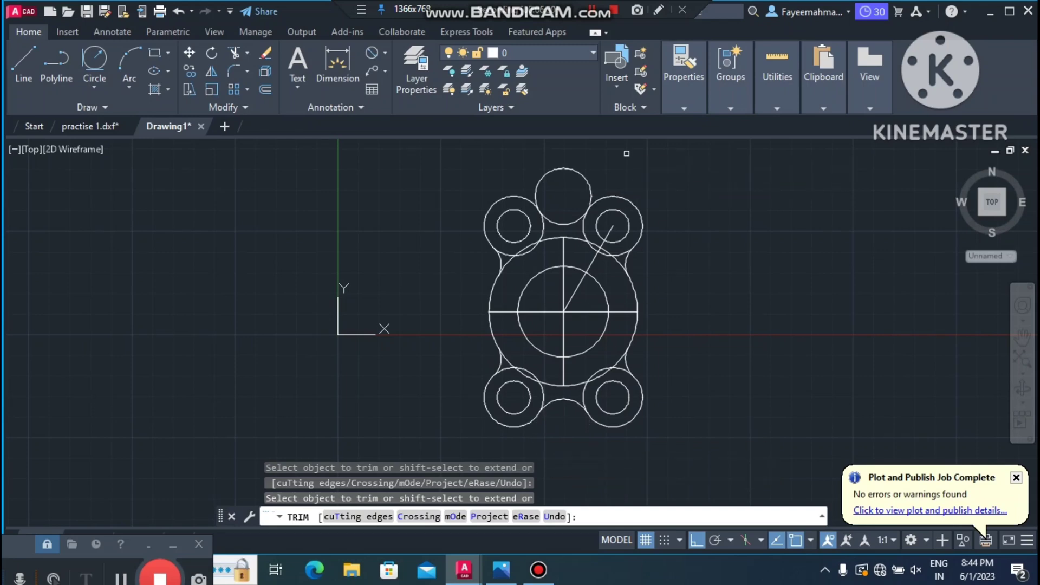
pyautogui.click(565, 167)
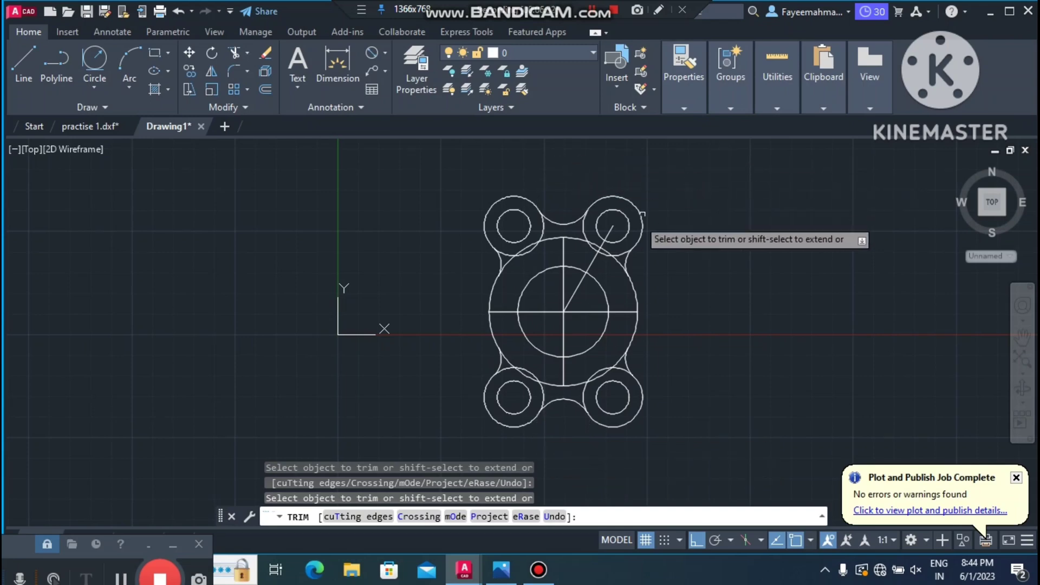
# Trim the inner portions of the two upper lobes' outer circles between the tangent arcs and the 90-diameter circle
pyautogui.scroll(2, 569, 266)
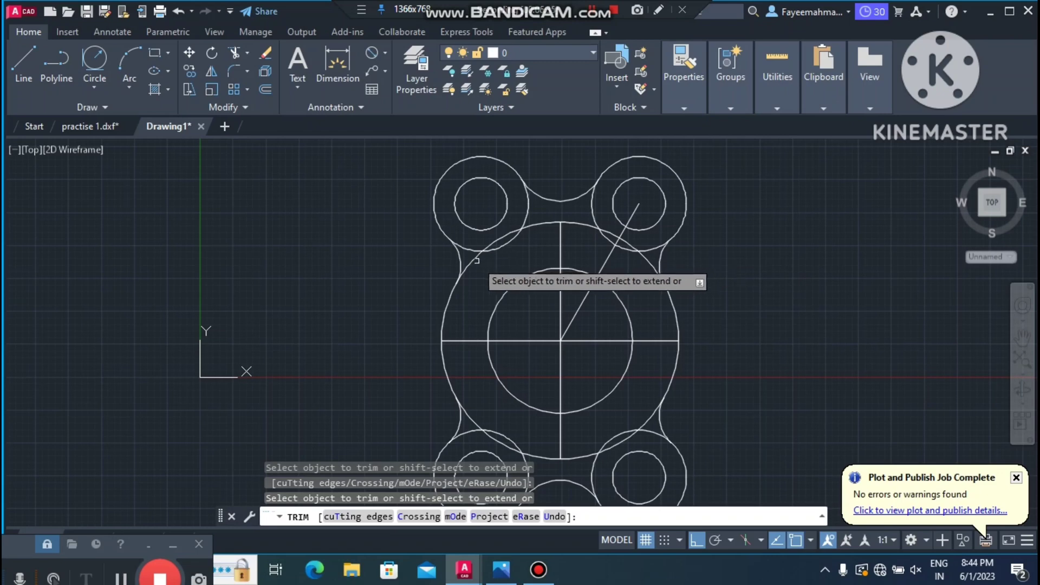
pyautogui.click(527, 211)
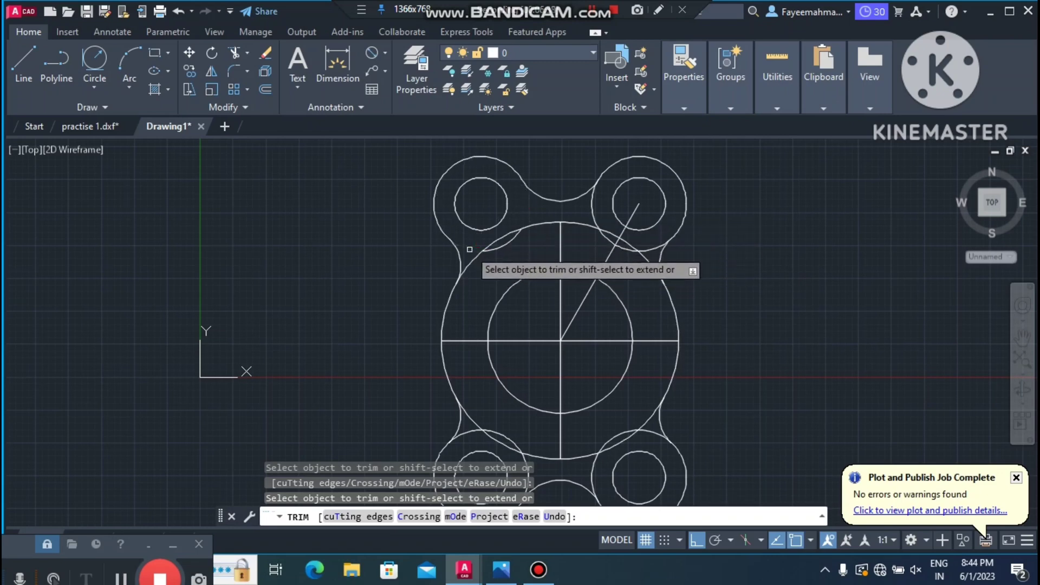
pyautogui.click(590, 206)
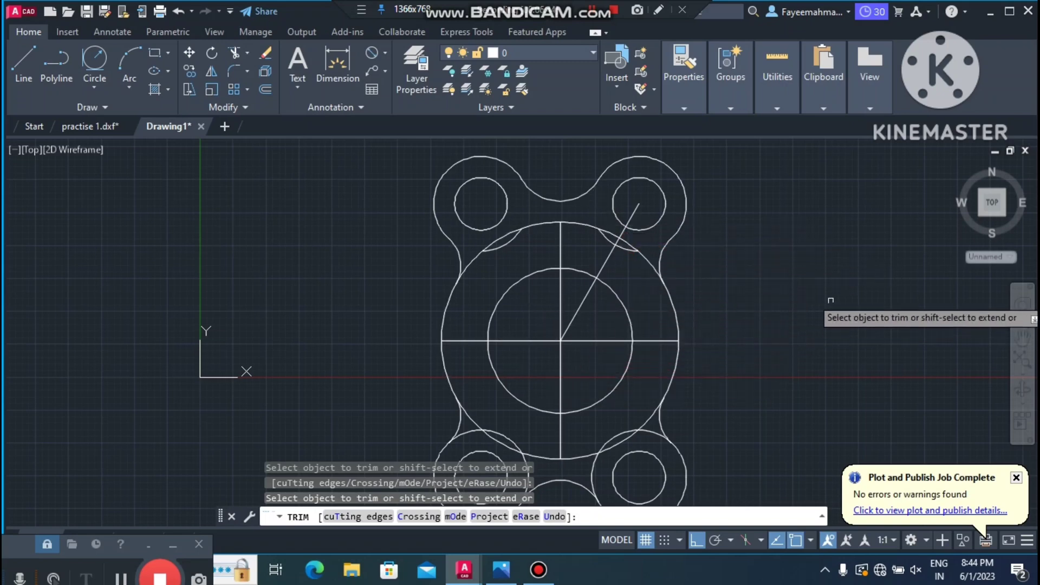
# Trim the inner portions of the two lower lobes' outer circles so the outline flows into the tangent arcs
pyautogui.scroll(-3, 666, 330)
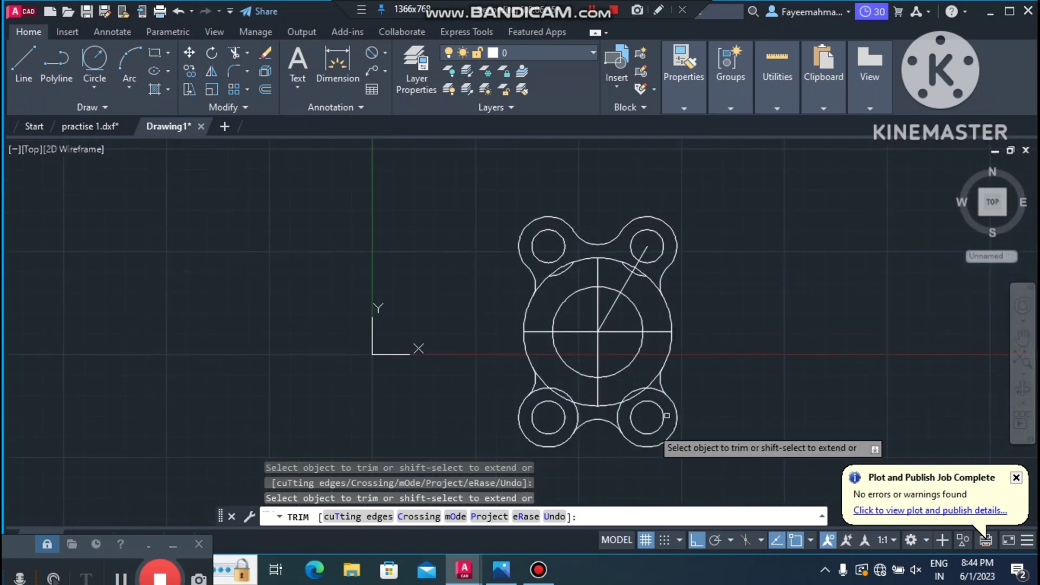
pyautogui.scroll(3, 579, 417)
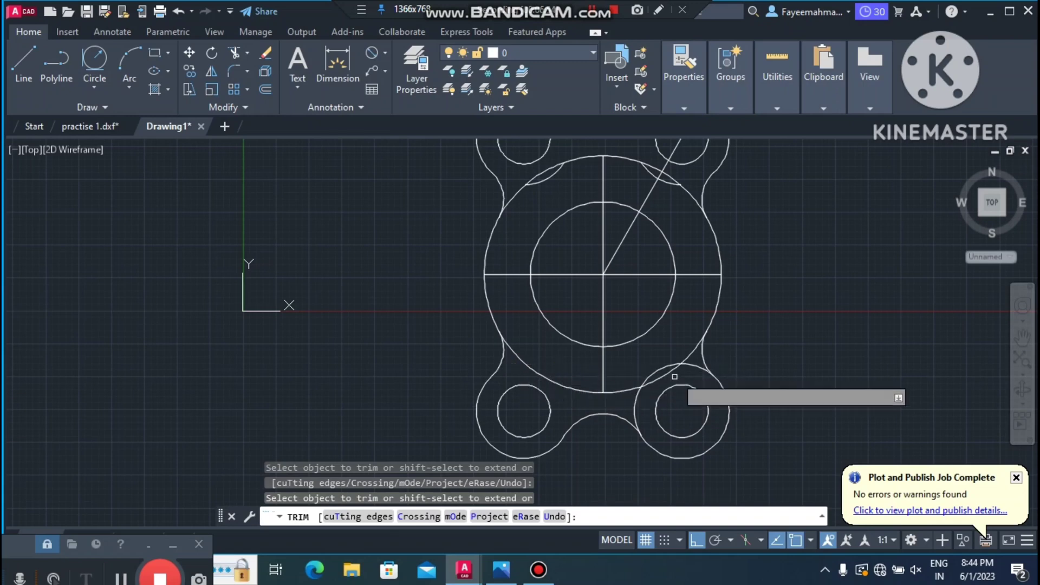
pyautogui.click(633, 406)
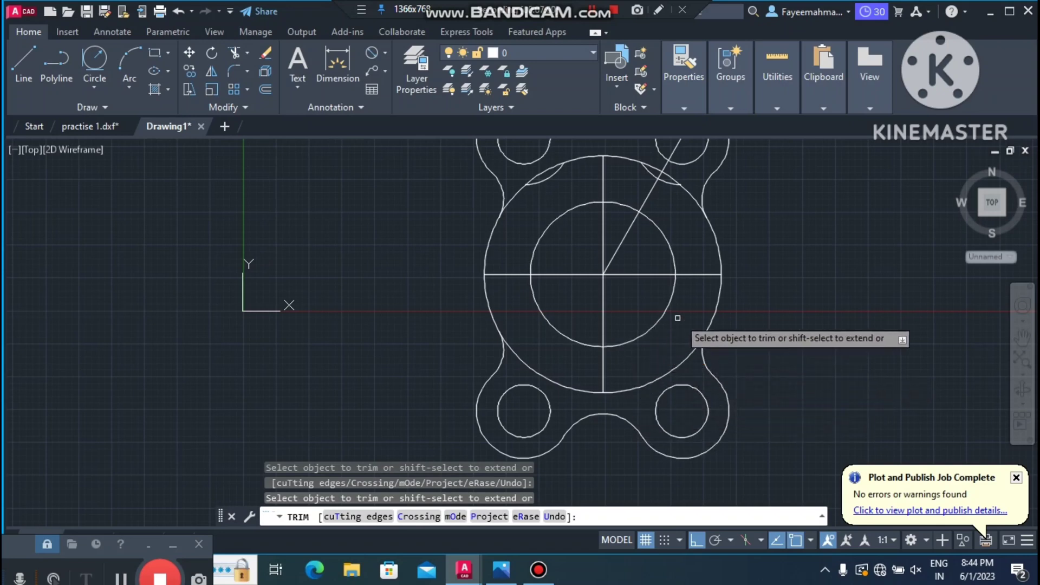
# Remove the two leftover upper lobe arcs inside the 90-diameter circle and finish trimming
pyautogui.scroll(2, 582, 145)
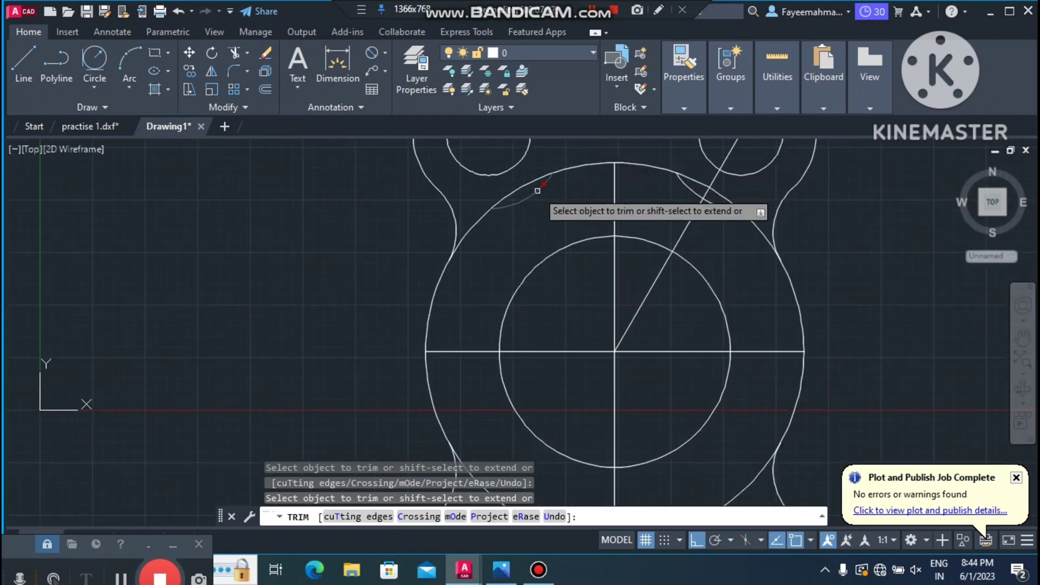
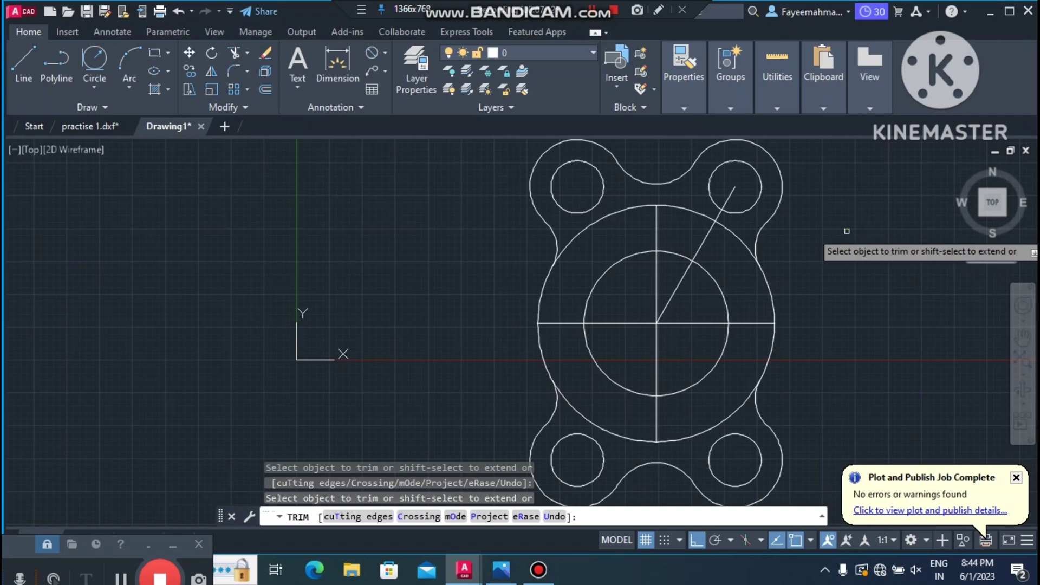
pyautogui.press('Escape')
pyautogui.press('Escape')
pyautogui.press('Escape')
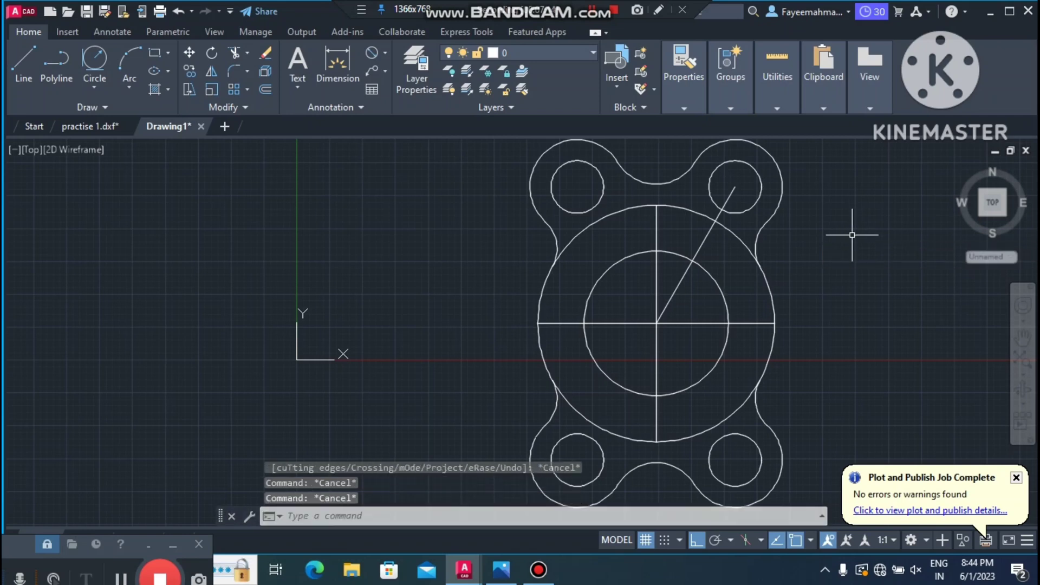
pyautogui.press('Escape')
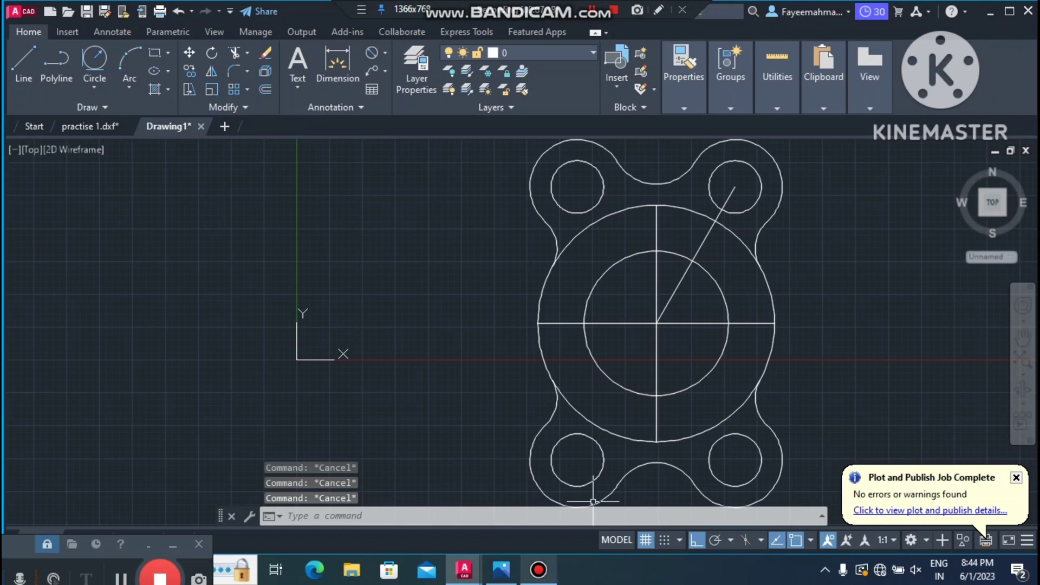
# Following the reference image, offset the horizontal centerline by 4 both upward and downward
pyautogui.click(501, 570)
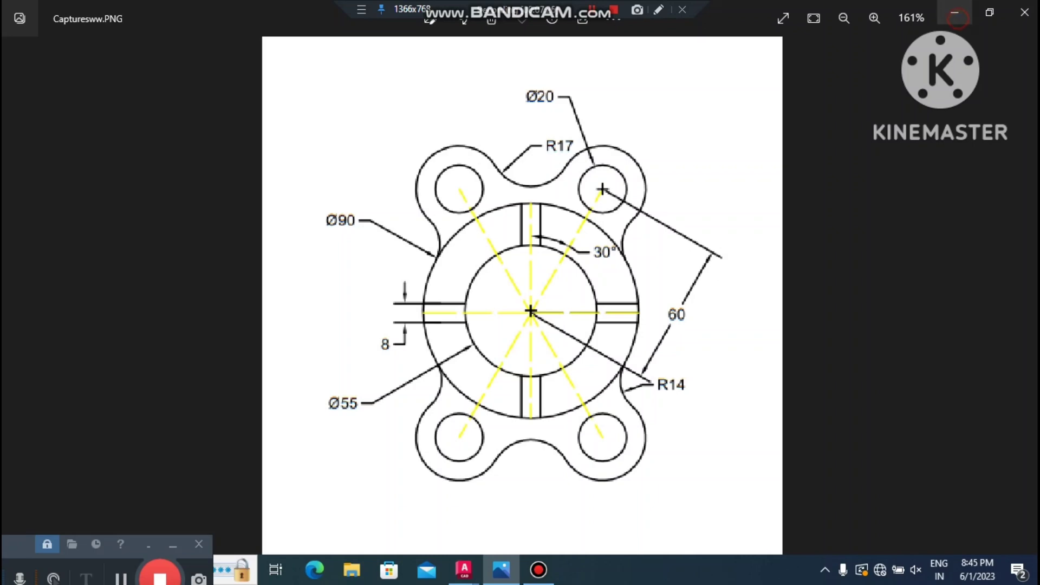
pyautogui.click(957, 16)
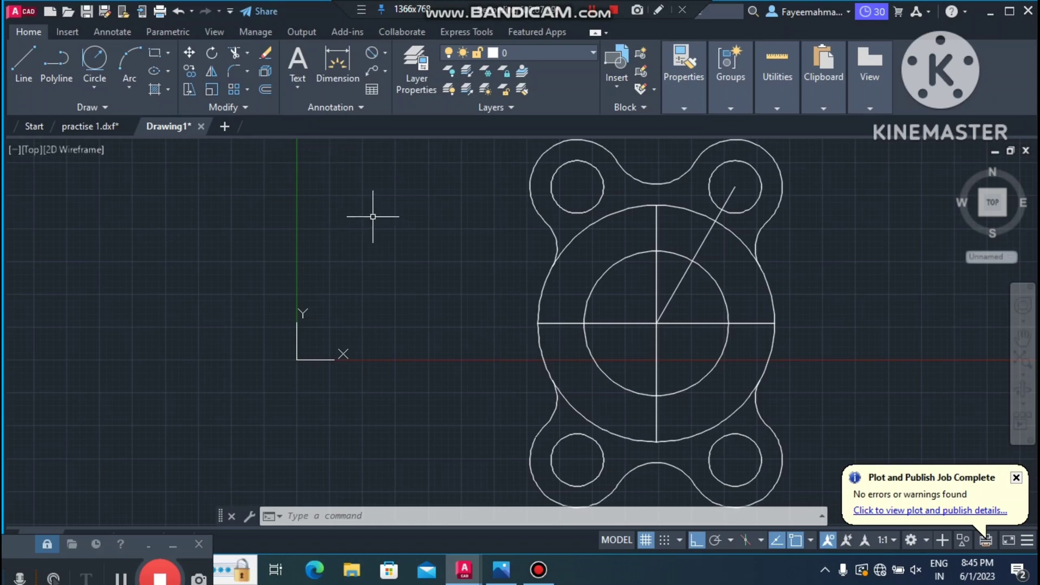
pyautogui.write('OFFSET')
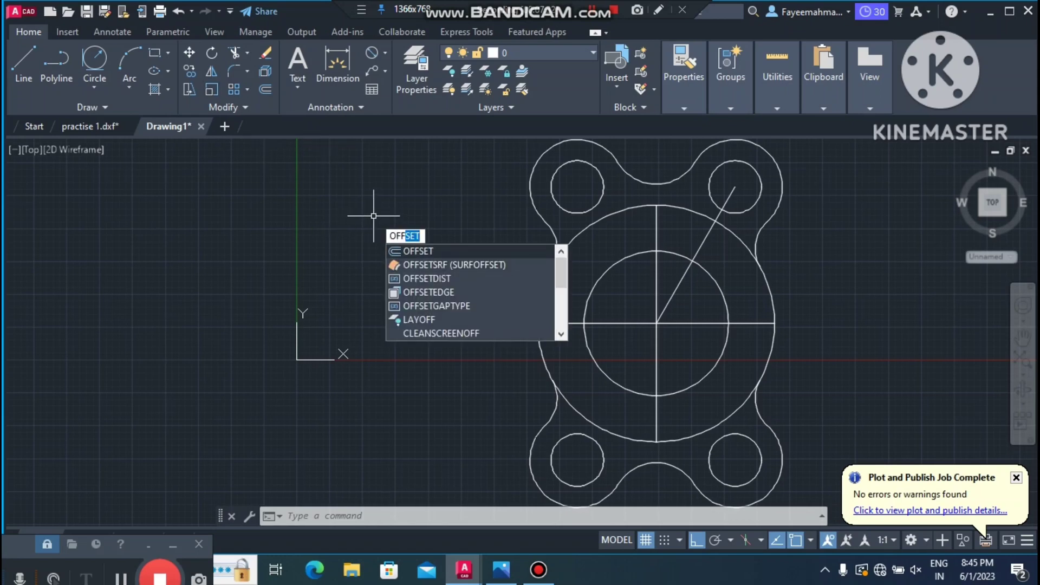
pyautogui.click(411, 250)
pyautogui.write('4')
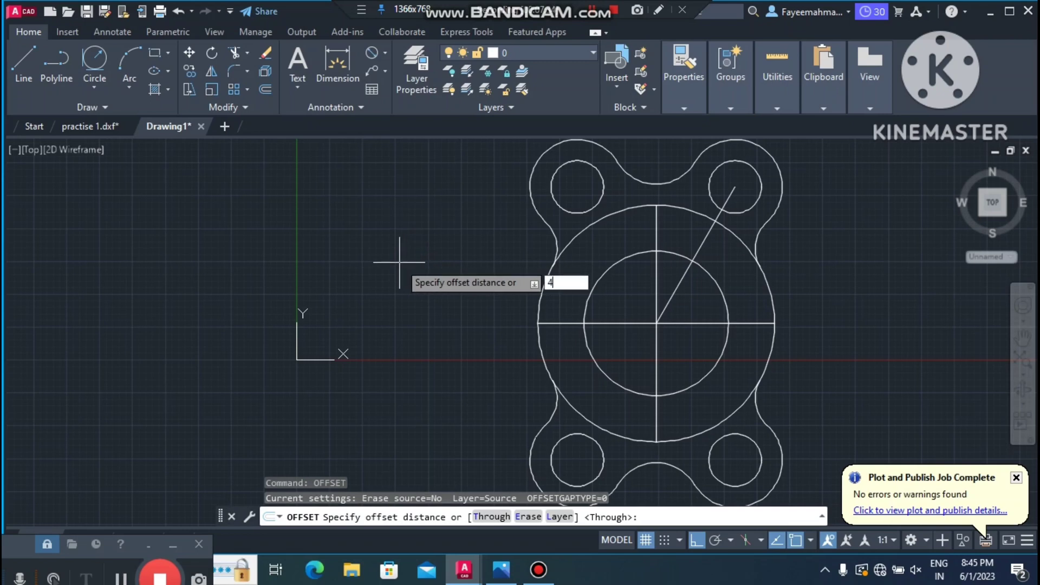
pyautogui.press('Return')
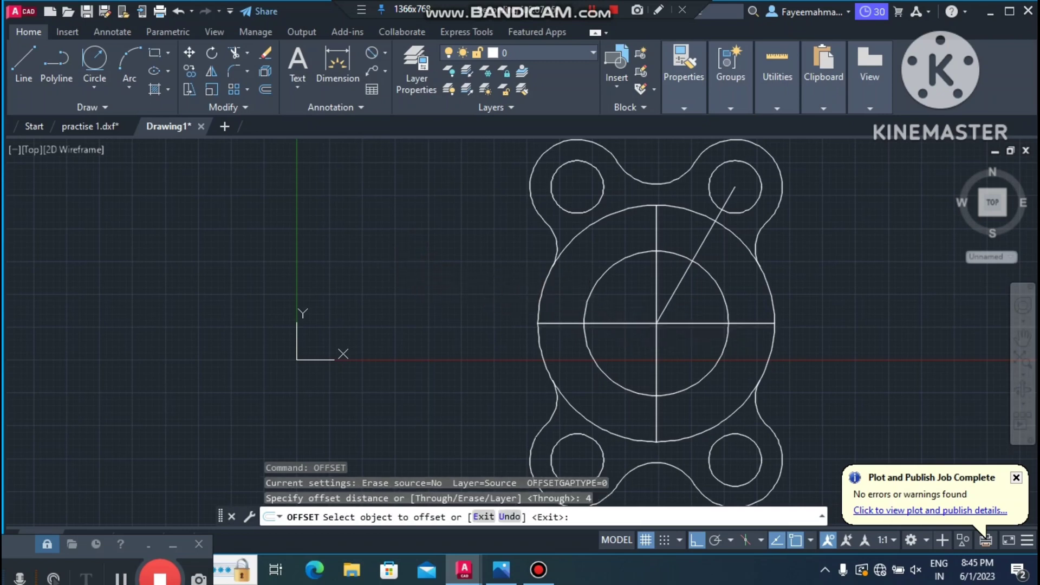
pyautogui.click(607, 322)
pyautogui.click(609, 309)
pyautogui.click(614, 324)
pyautogui.click(615, 351)
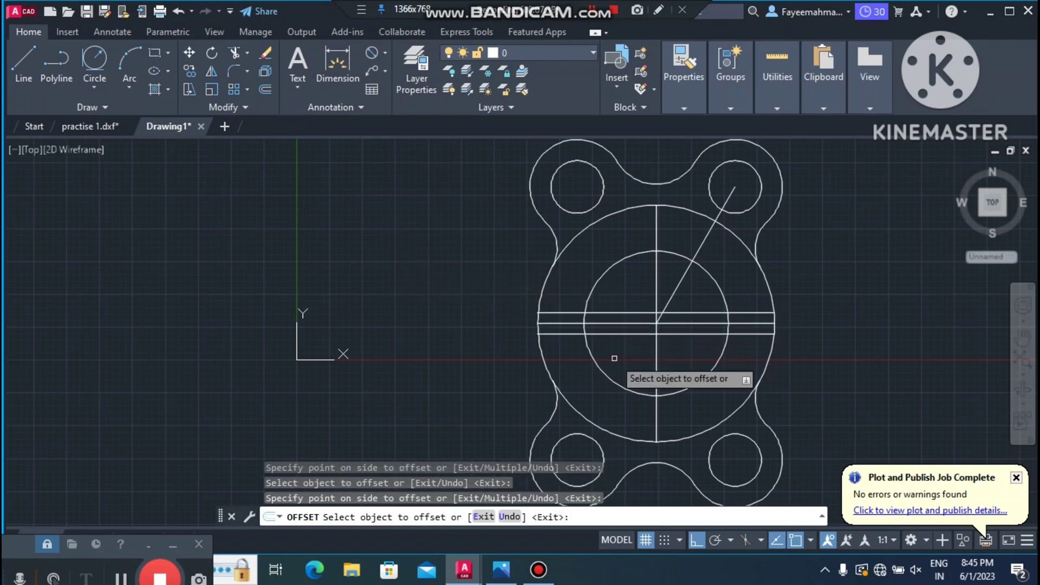
# Offset the vertical centerline by the same distance of 4 to its left and right sides
pyautogui.click(657, 297)
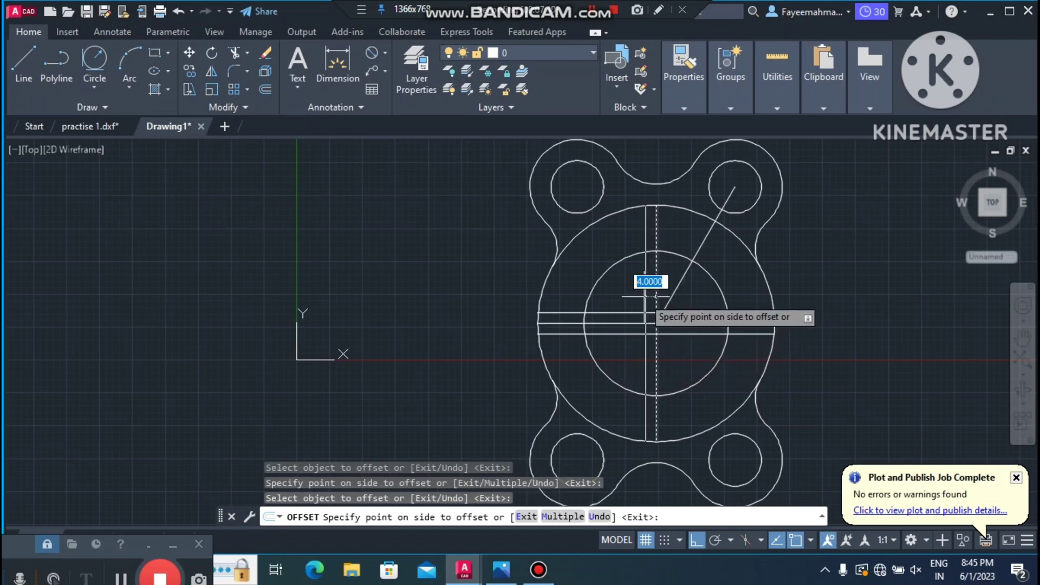
pyautogui.click(626, 297)
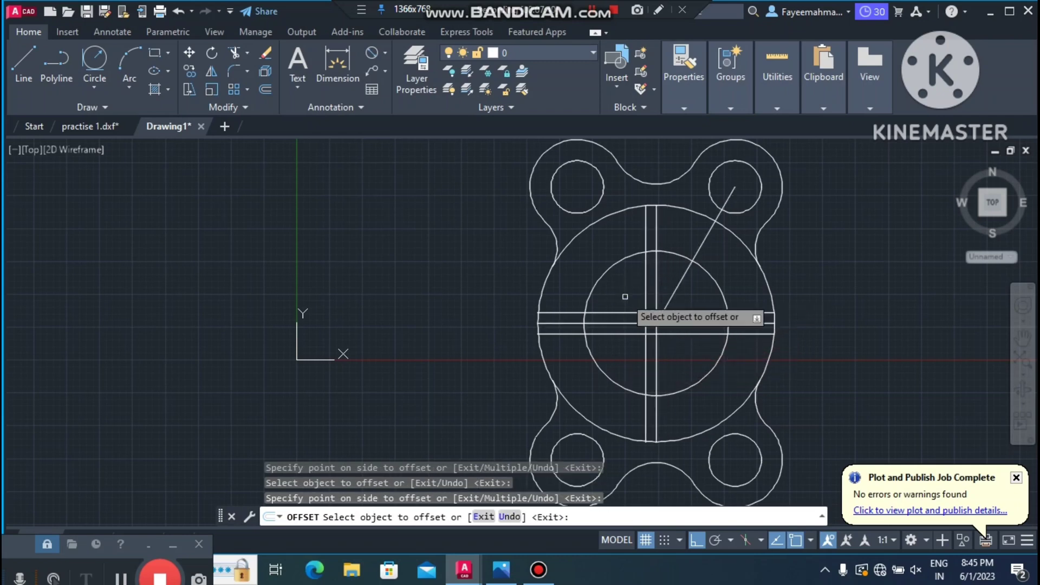
pyautogui.click(656, 285)
pyautogui.click(707, 286)
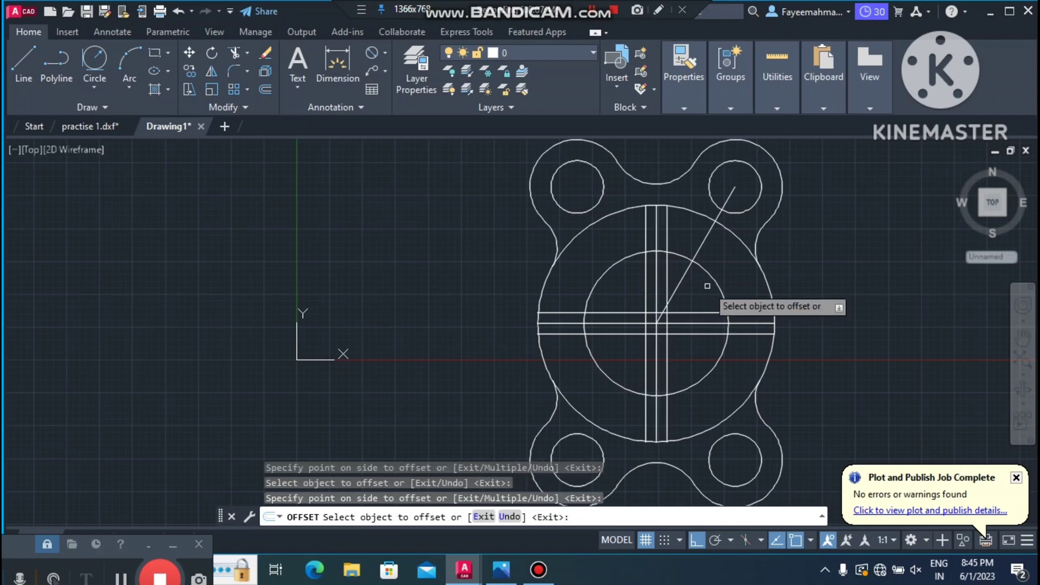
# Finish offsetting and trim the two horizontal offset lines between the inner circle's left side and the vertical slot lines
pyautogui.press('Escape')
pyautogui.press('Escape')
pyautogui.press('Escape')
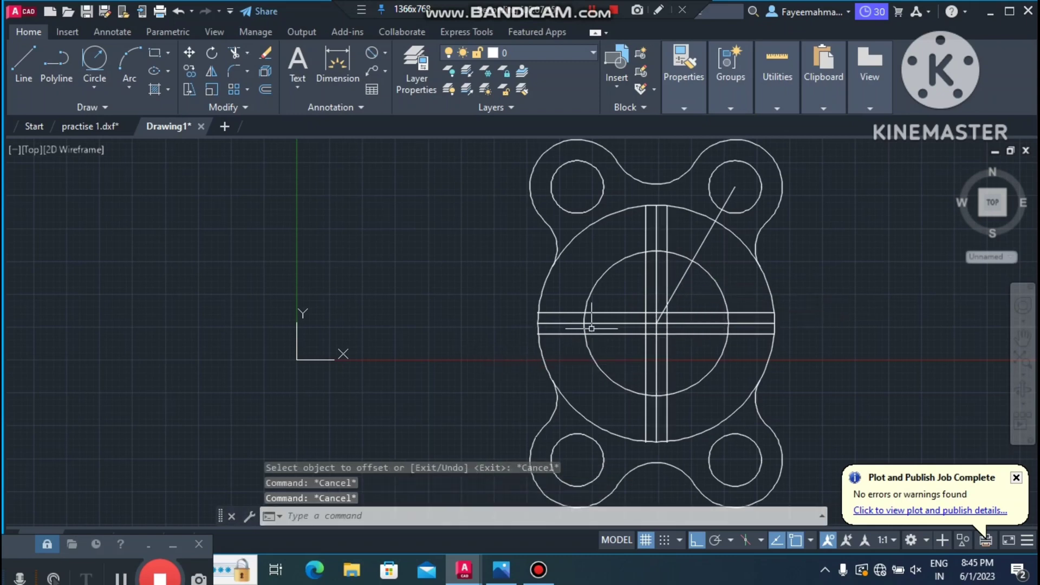
pyautogui.scroll(4, 592, 331)
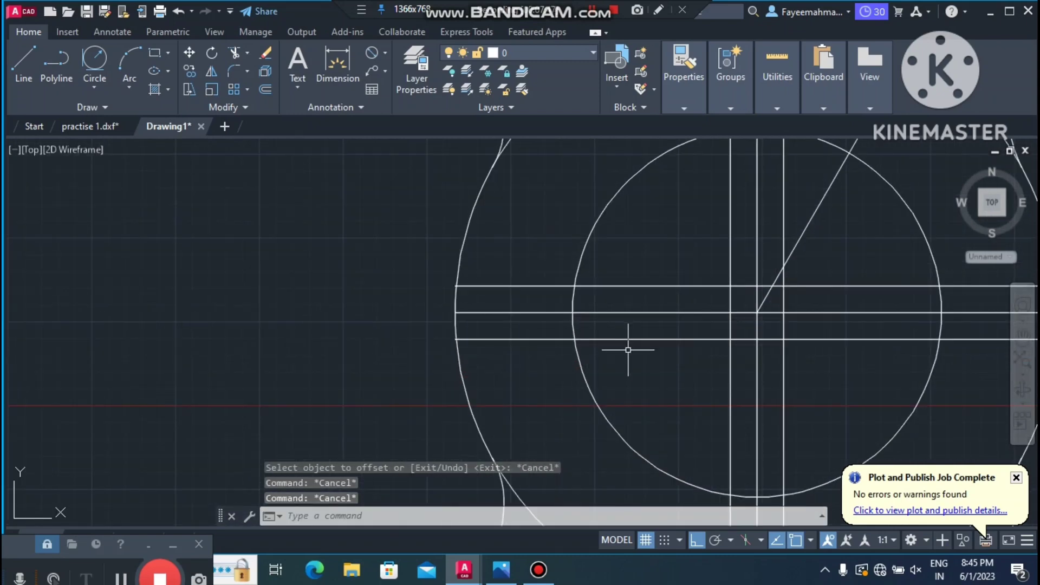
pyautogui.write('TR')
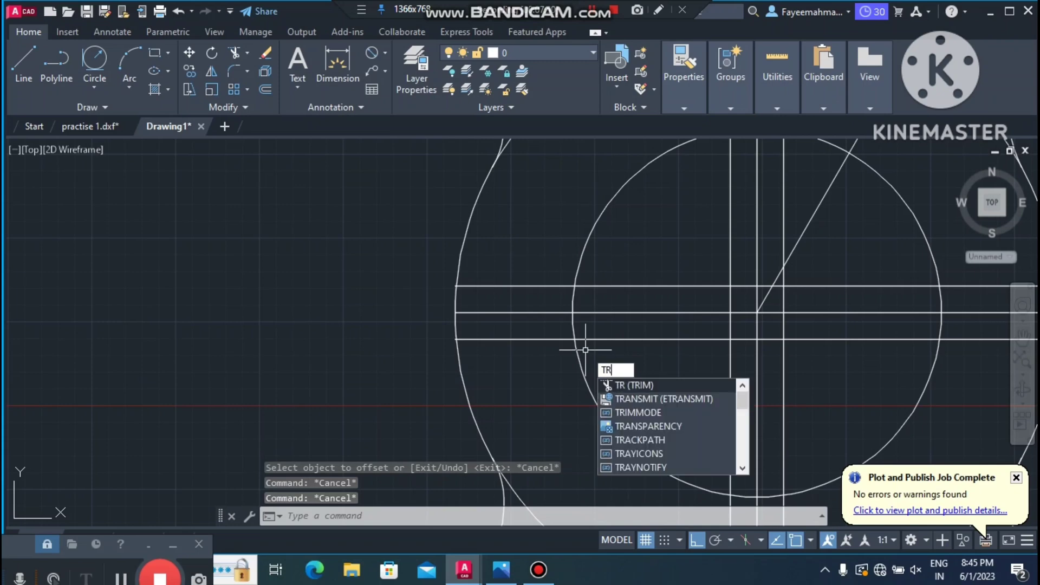
pyautogui.press('Return')
pyautogui.click(606, 336)
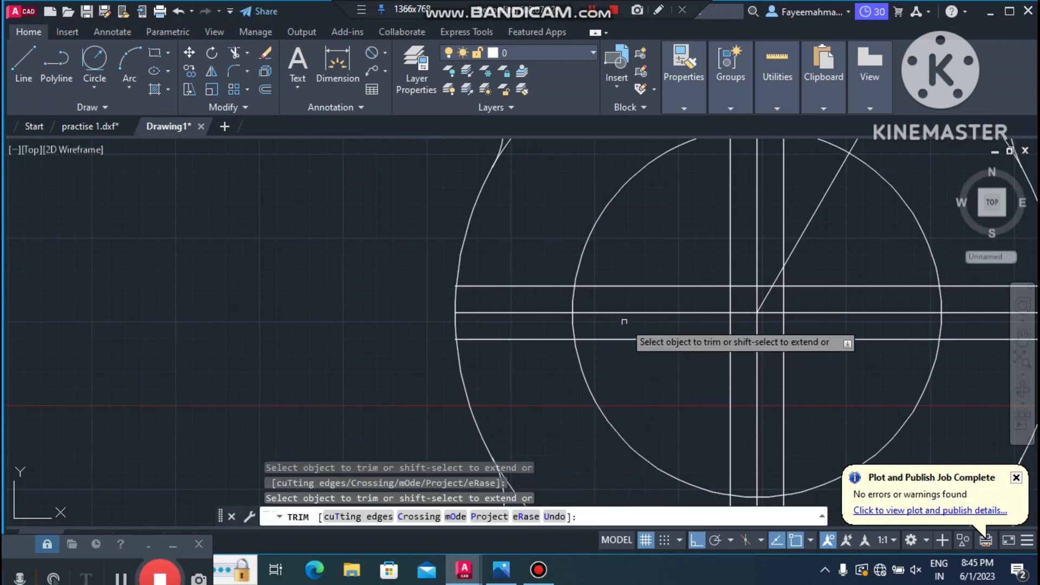
pyautogui.click(643, 286)
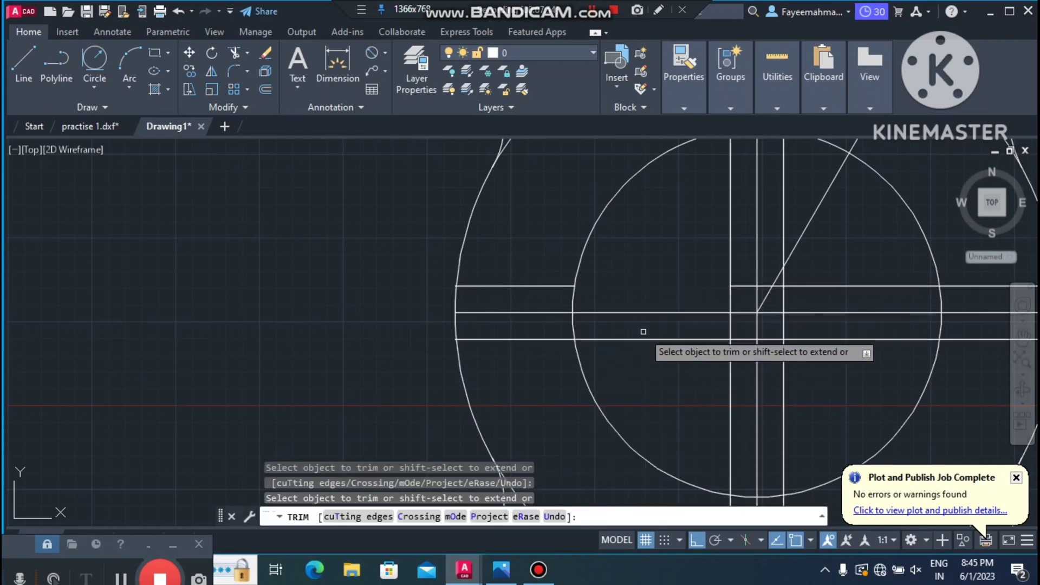
pyautogui.click(614, 339)
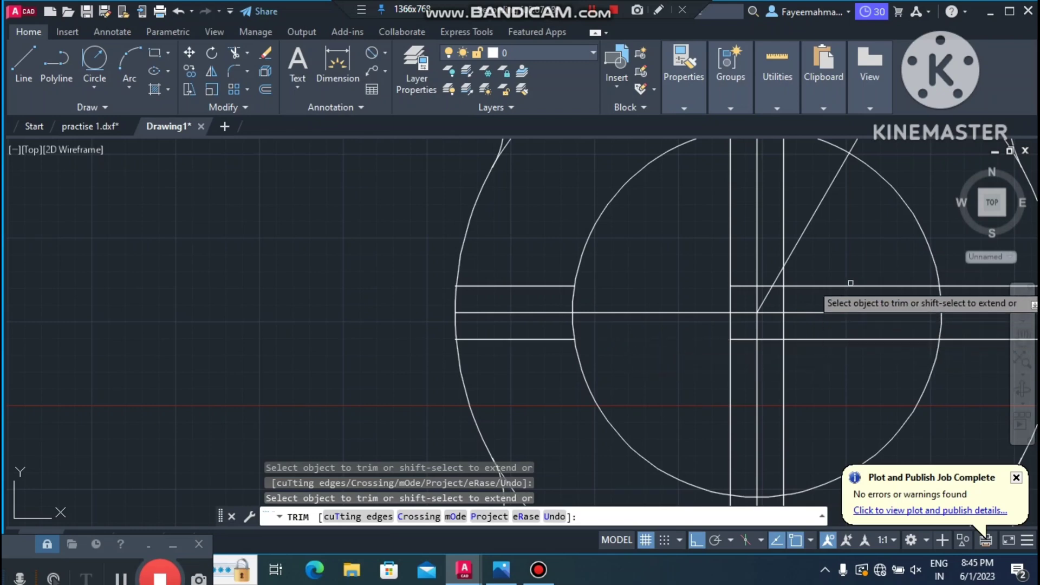
# Trim the two horizontal offset lines between the vertical slot lines and the inner circle's right side
pyautogui.scroll(-1, 801, 351)
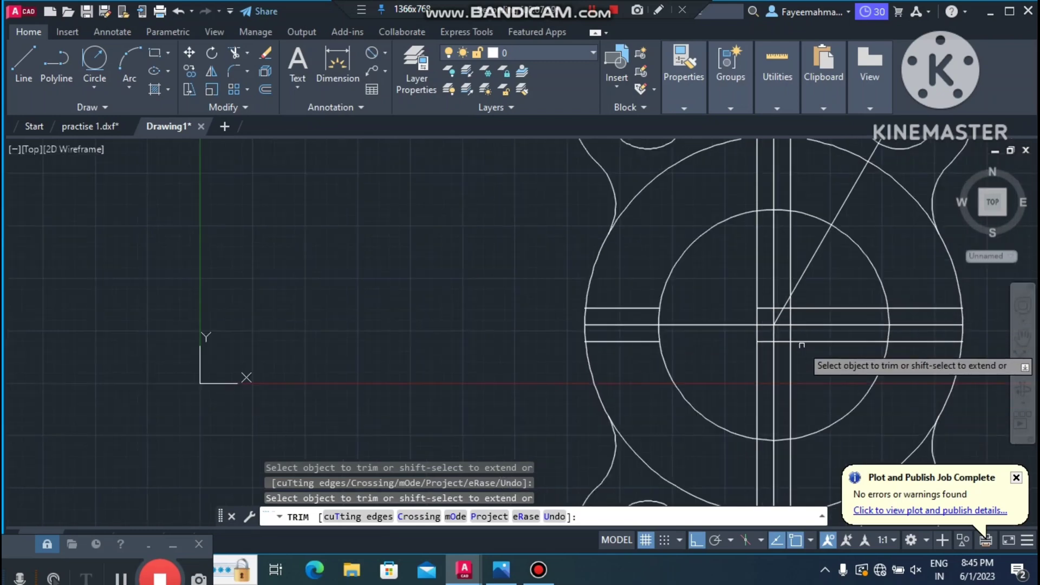
pyautogui.click(865, 309)
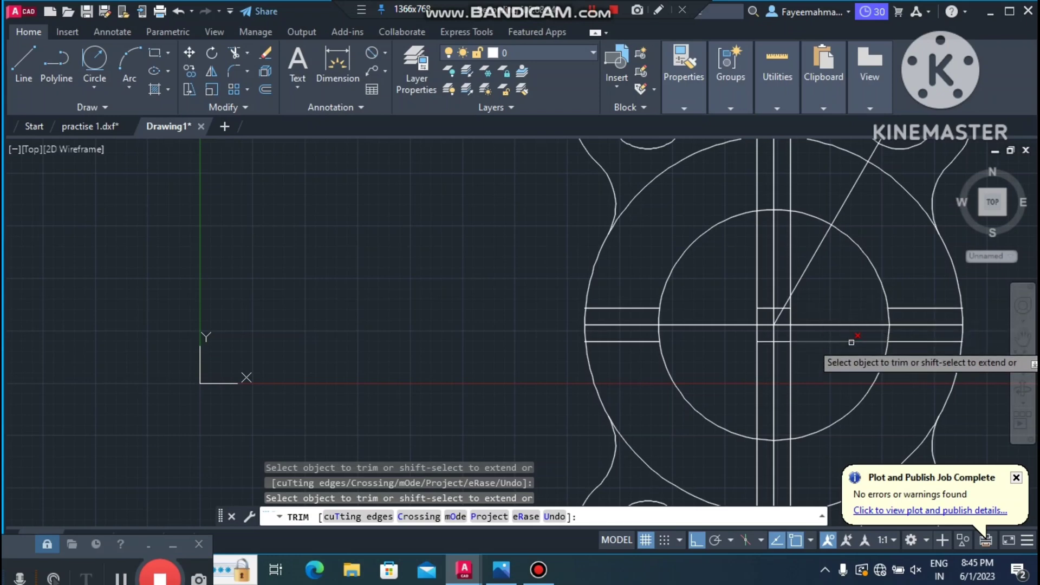
pyautogui.scroll(-1, 823, 361)
pyautogui.scroll(1, 793, 379)
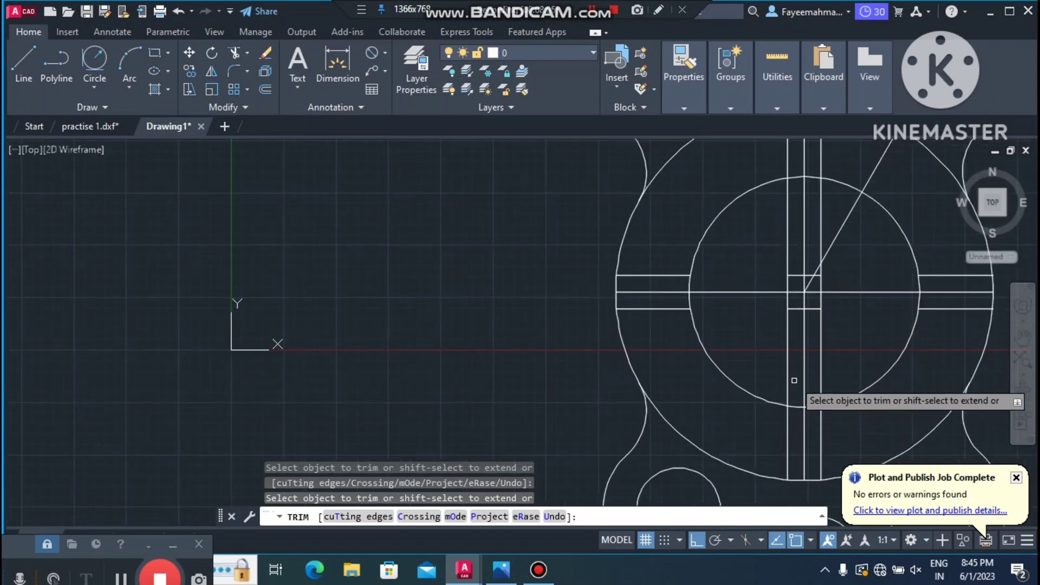
# Trim the two vertical offset lines inside the inner circle, below and above the central square, and finish trimming
pyautogui.click(782, 378)
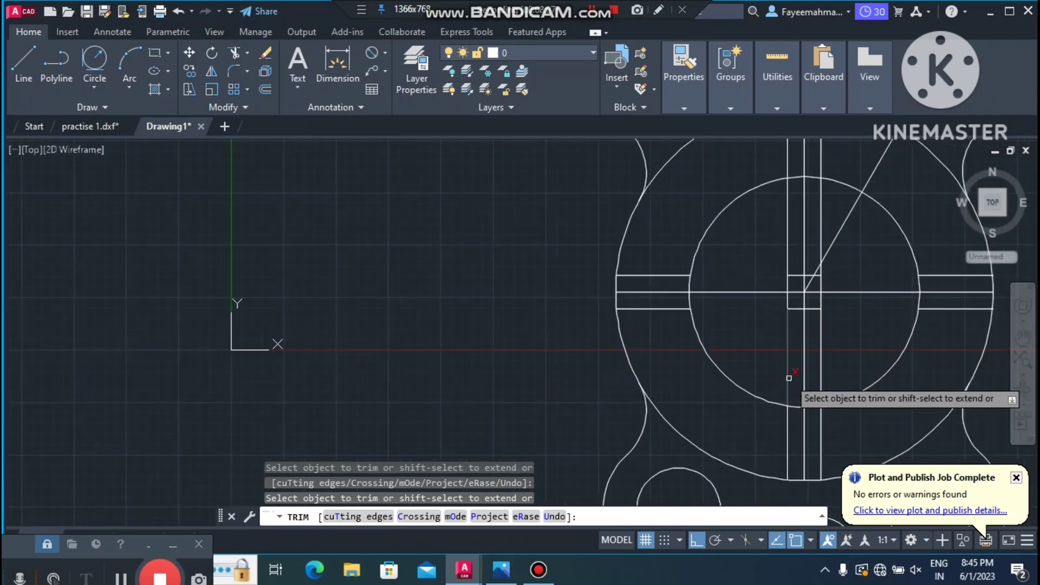
pyautogui.click(820, 373)
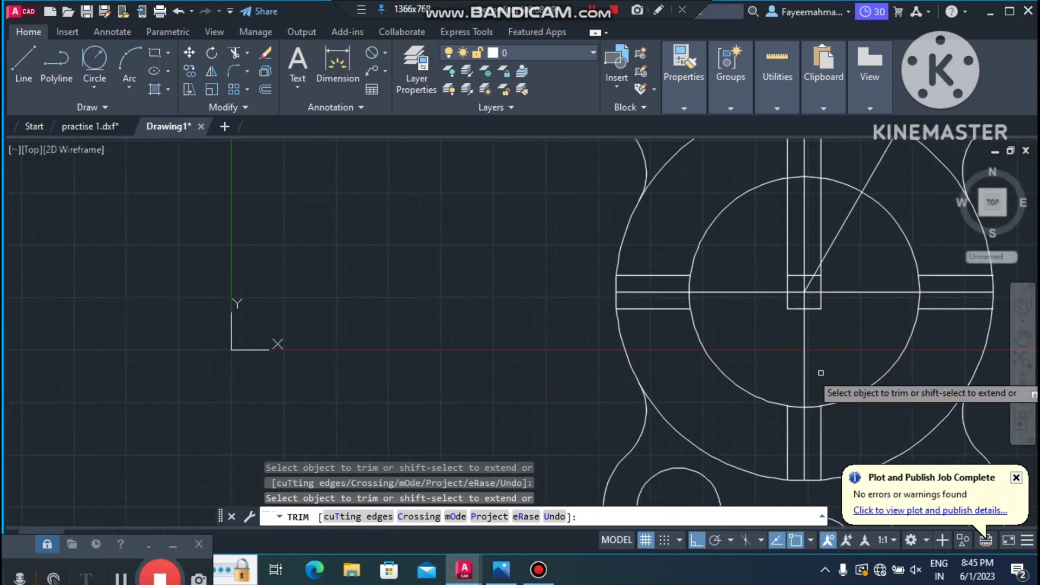
pyautogui.scroll(-1, 821, 373)
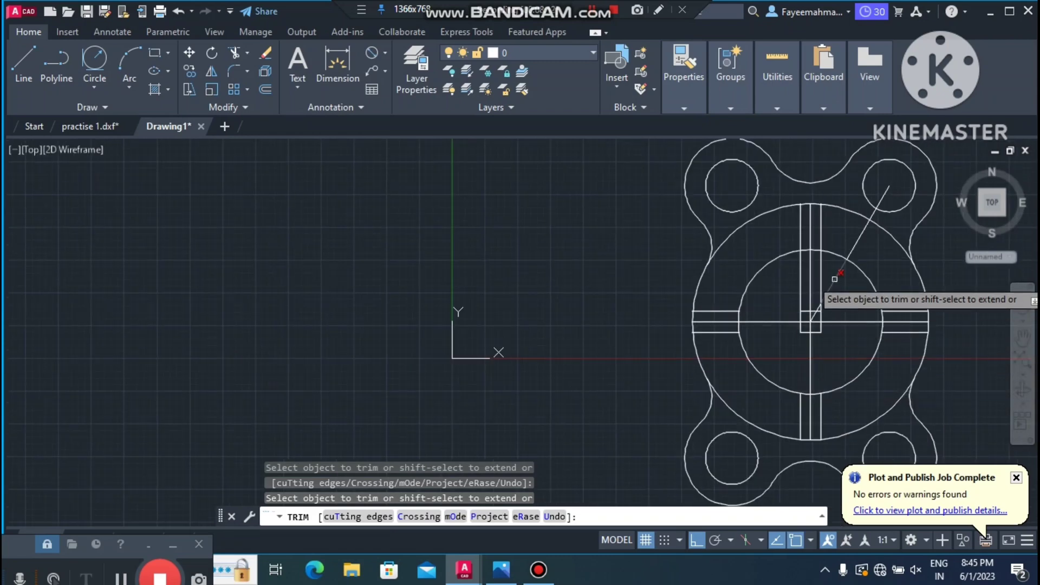
pyautogui.scroll(2, 834, 279)
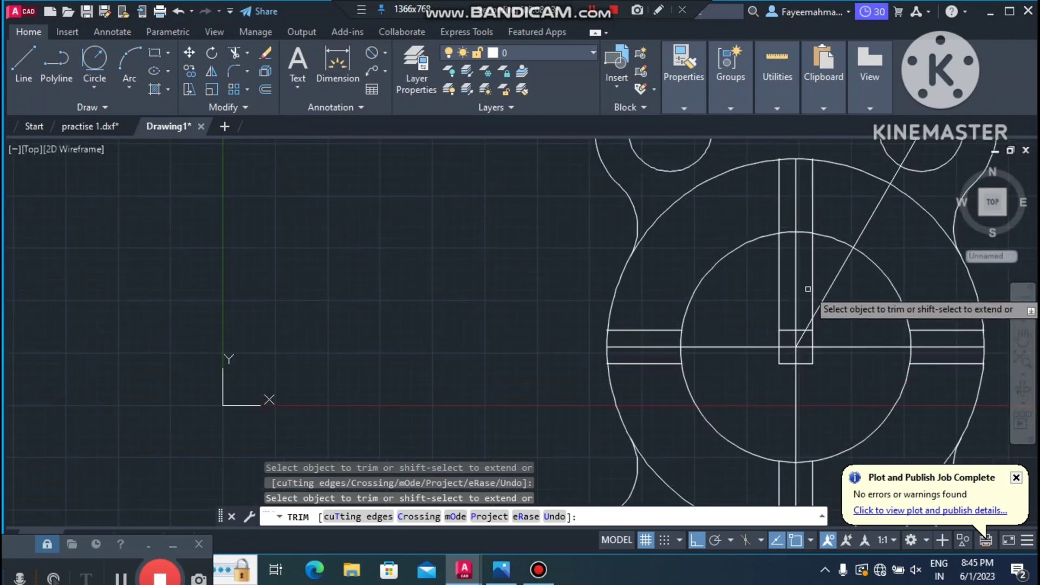
pyautogui.click(774, 286)
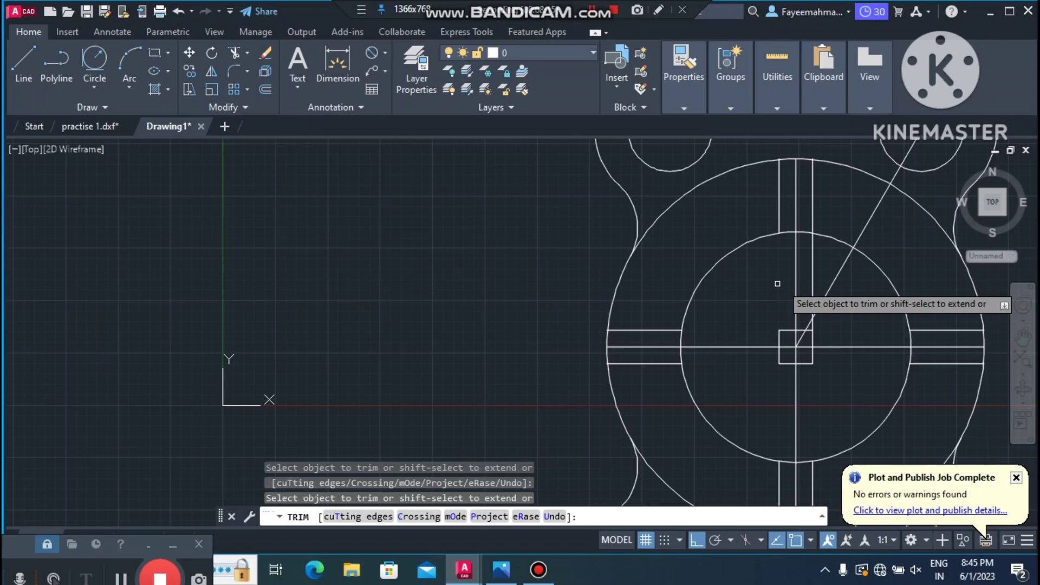
pyautogui.click(811, 277)
pyautogui.scroll(2, 813, 319)
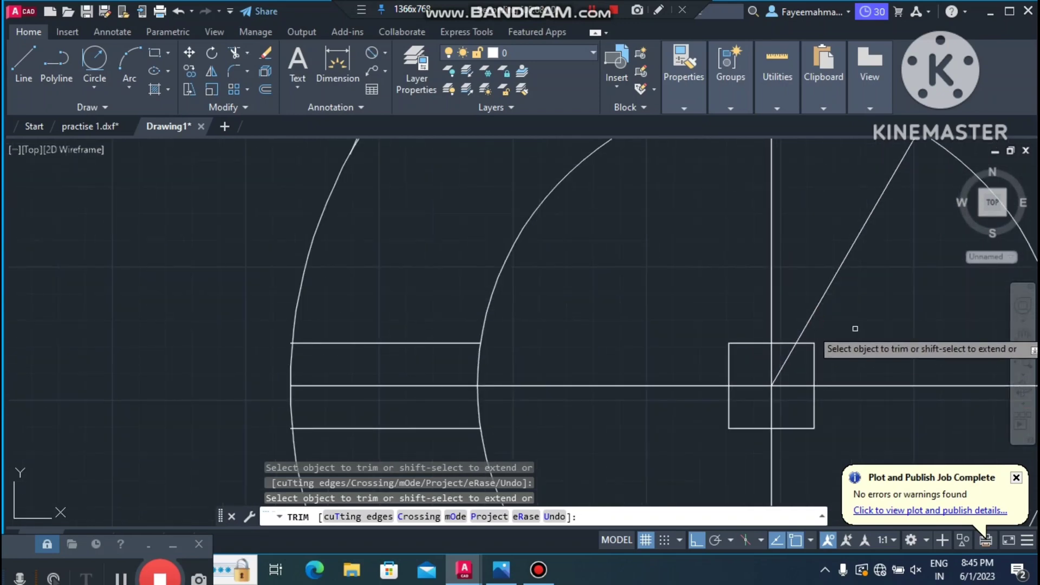
pyautogui.scroll(-2, 854, 326)
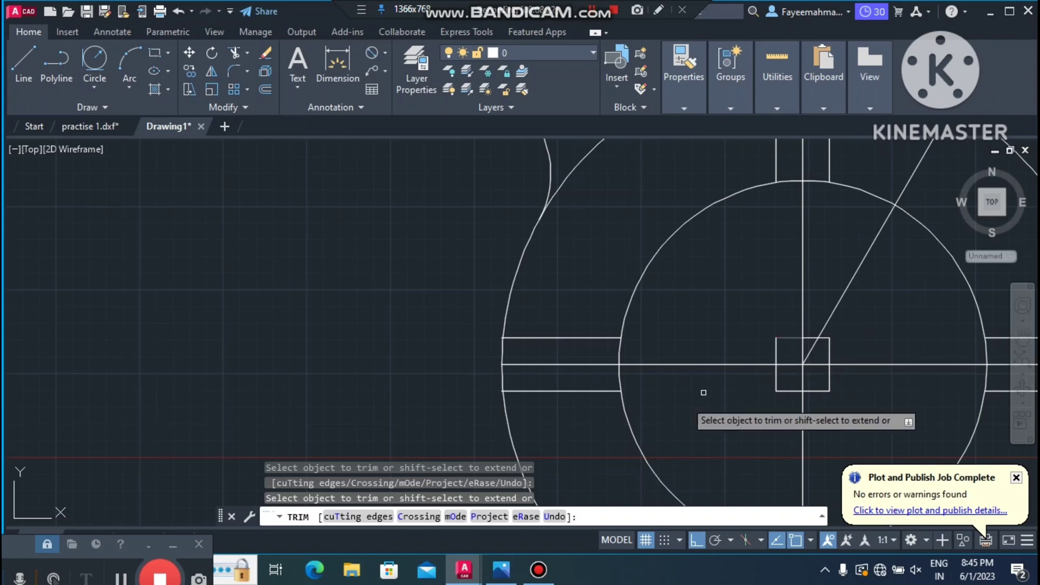
pyautogui.press('Escape')
pyautogui.press('Escape')
pyautogui.press('Escape')
# Delete the four leftover line segments forming the small square around the flange's center
pyautogui.scroll(-3, 675, 398)
pyautogui.scroll(2, 727, 376)
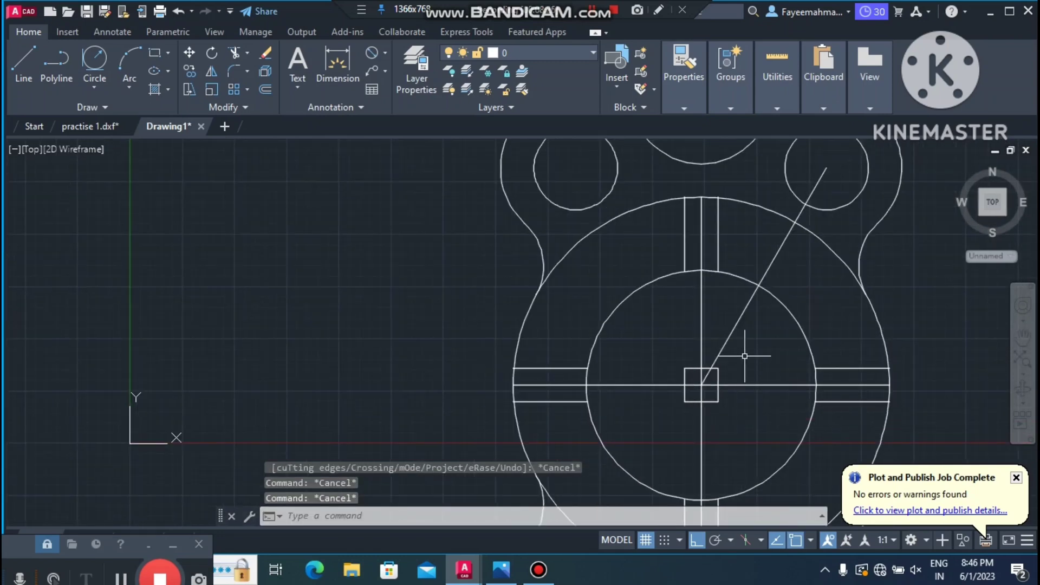
pyautogui.scroll(5, 715, 361)
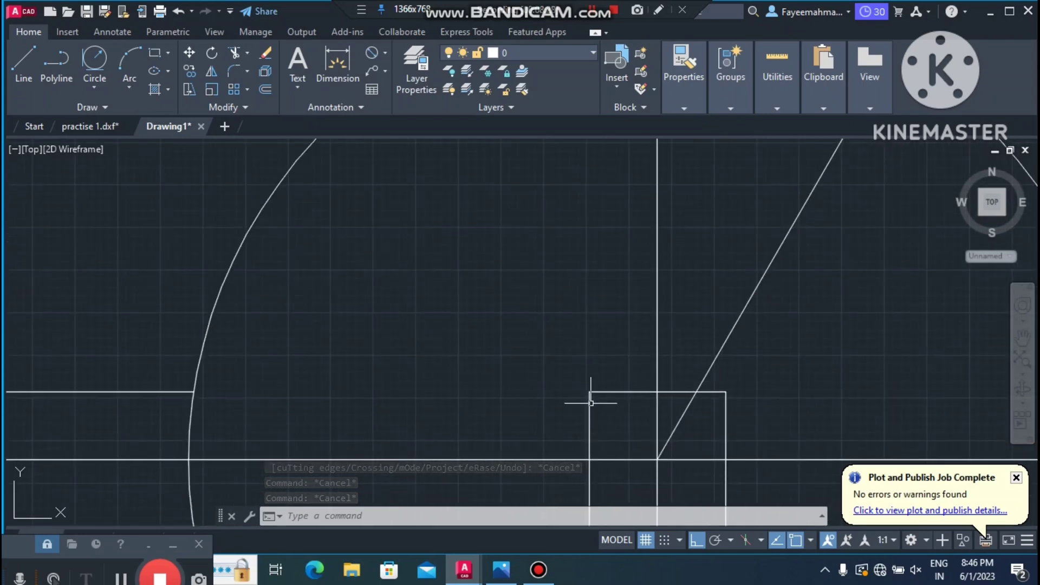
pyautogui.click(610, 391)
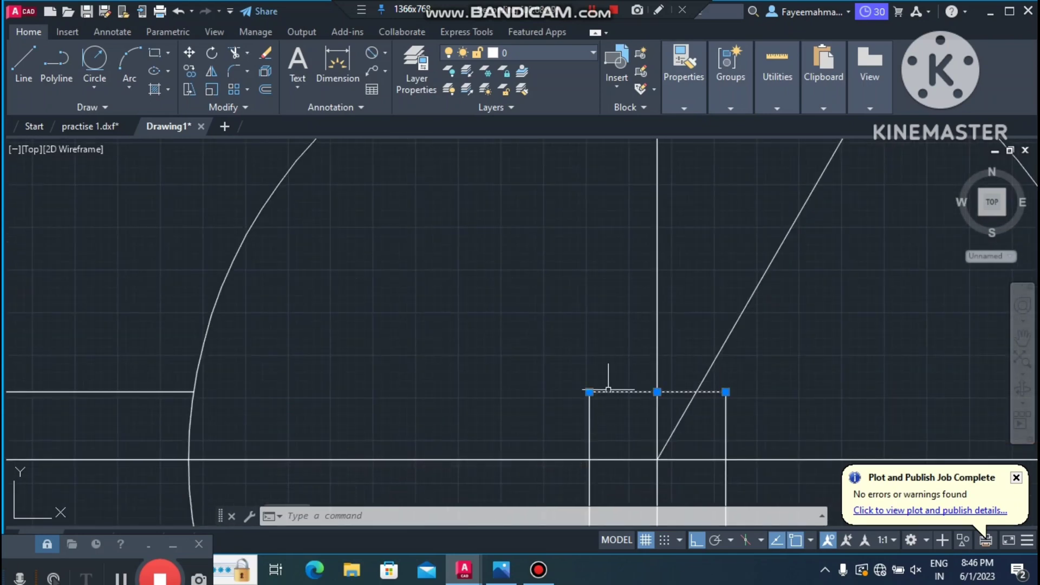
pyautogui.click(589, 415)
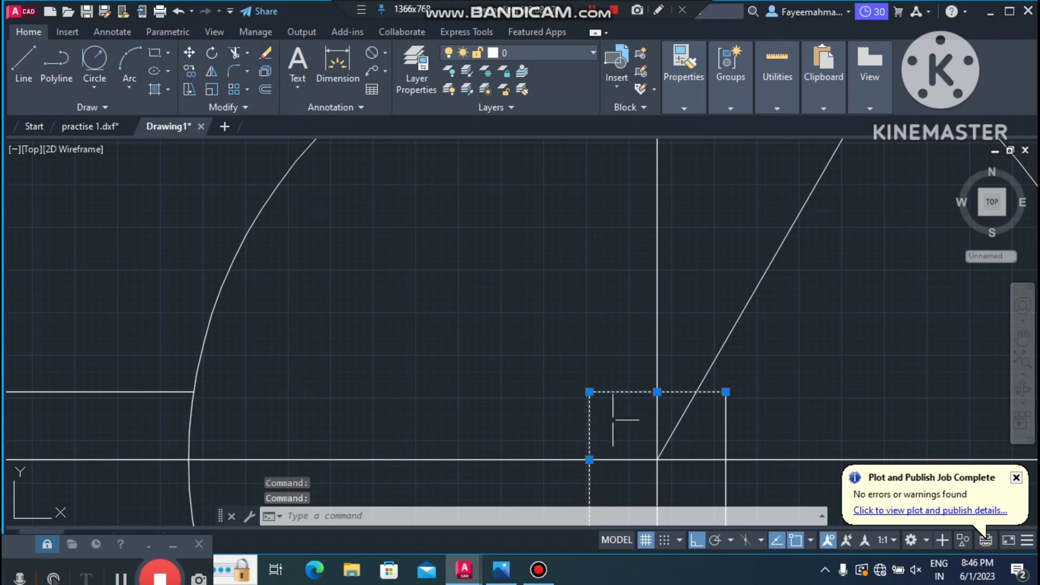
pyautogui.click(727, 413)
pyautogui.scroll(-4, 788, 363)
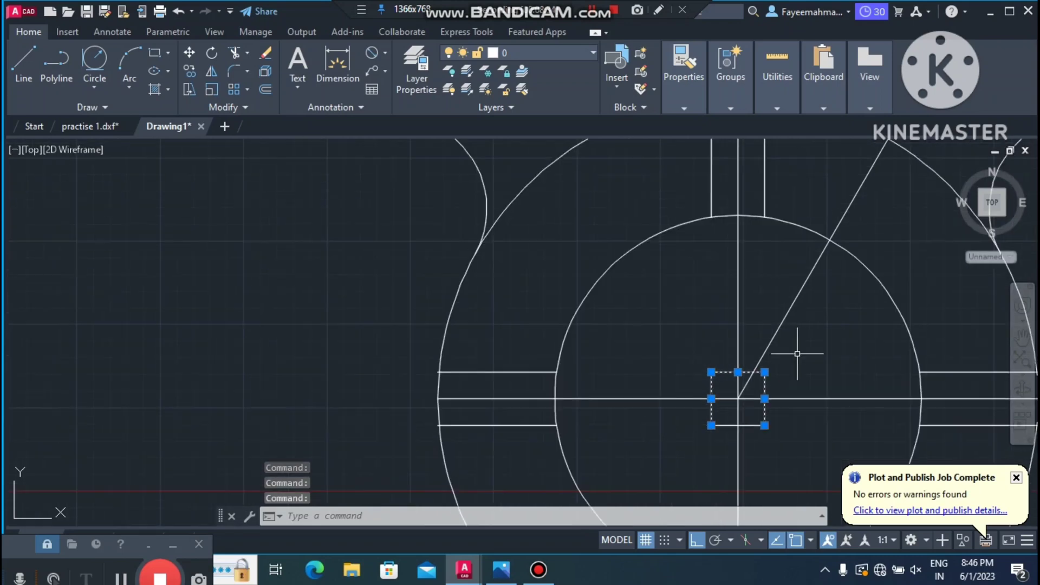
pyautogui.scroll(4, 766, 430)
pyautogui.click(729, 407)
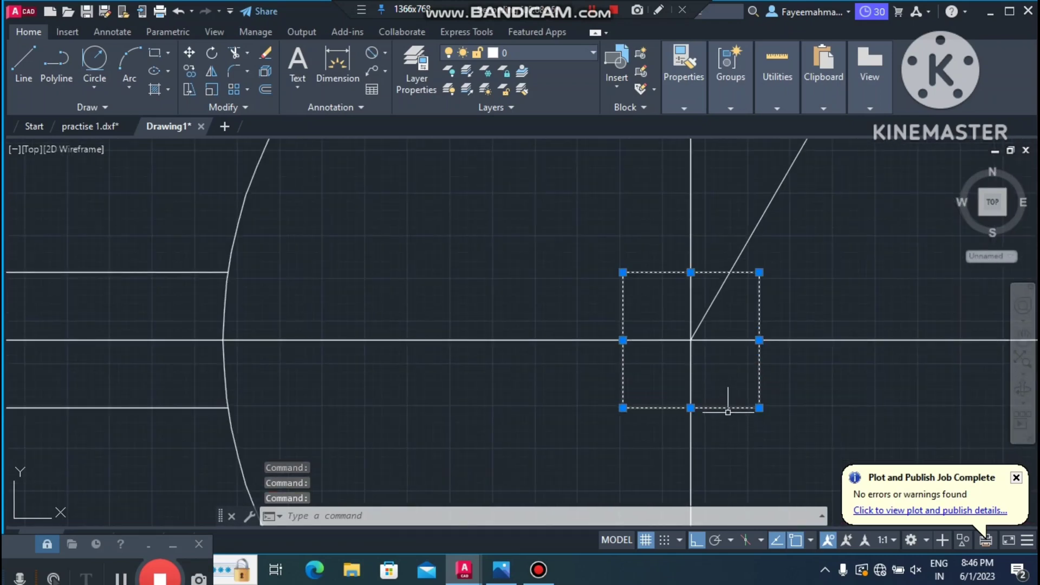
pyautogui.press('Delete')
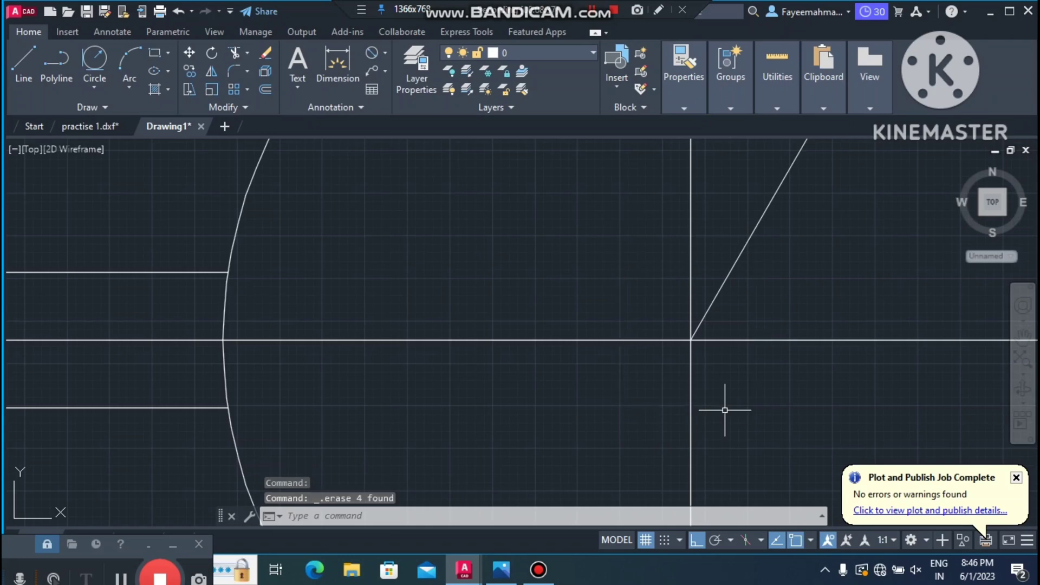
# With both centerlines and the diagonal line selected, load the ACAD_ISO02W100 linetype and set the global scale factor to .5
pyautogui.scroll(-3, 513, 340)
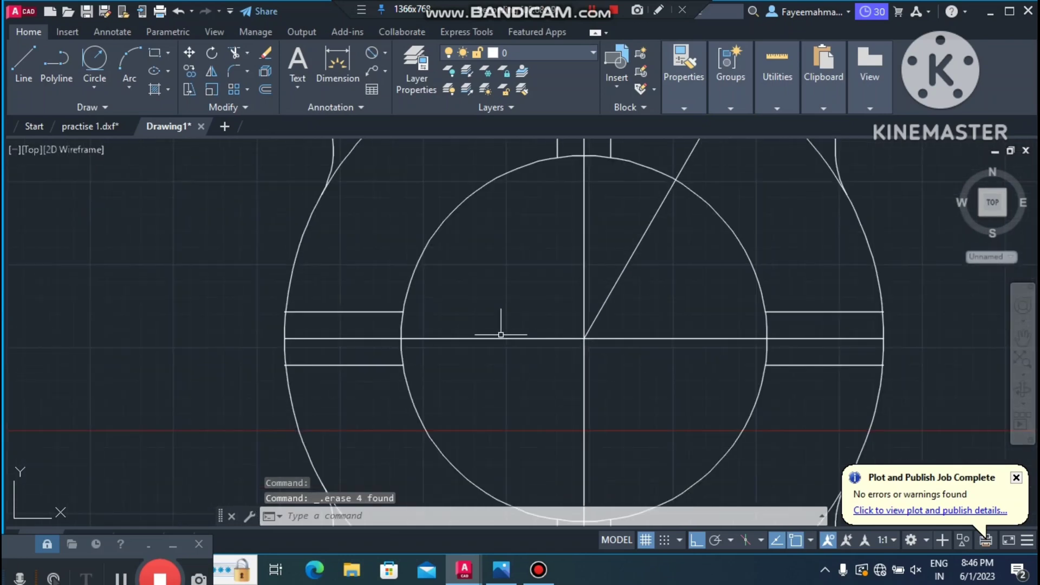
pyautogui.click(455, 336)
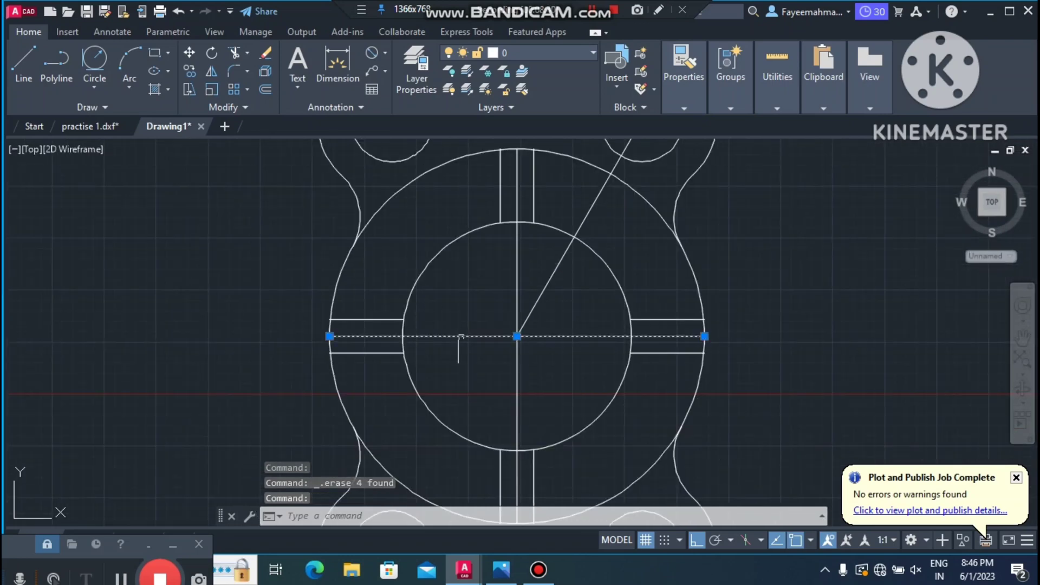
pyautogui.click(518, 274)
pyautogui.scroll(-2, 498, 313)
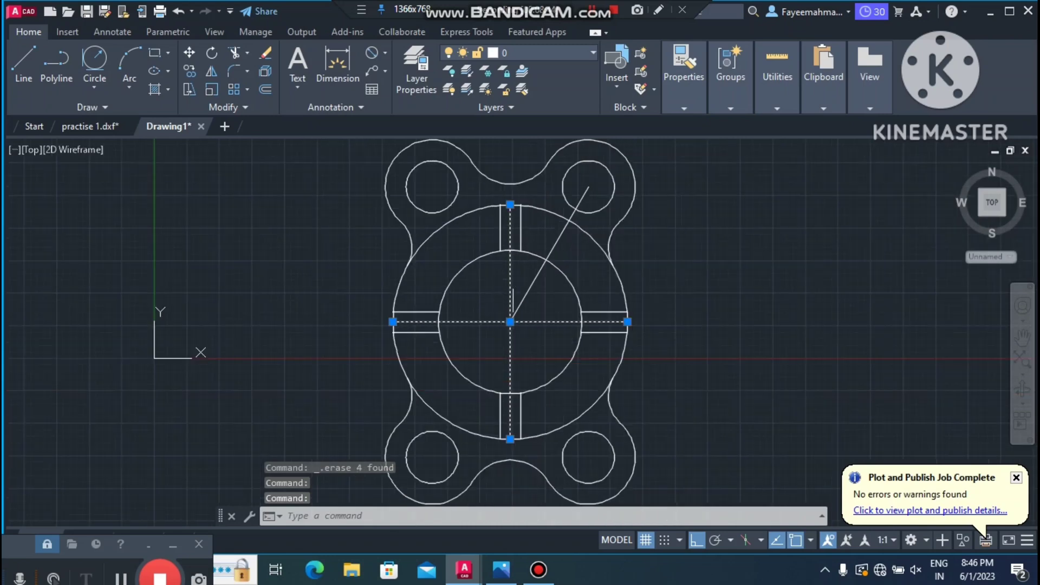
pyautogui.click(557, 244)
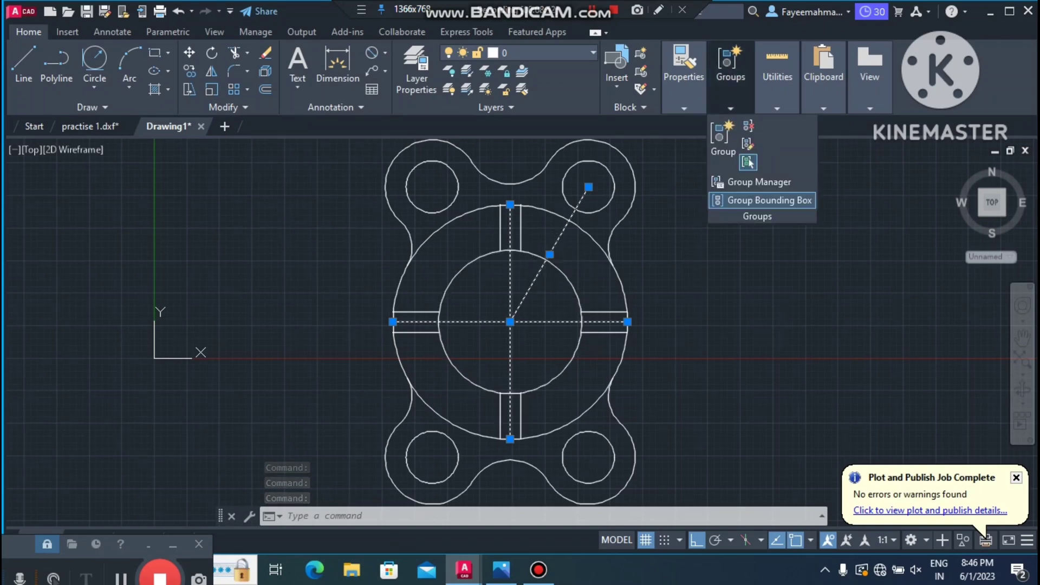
pyautogui.moveTo(684, 76)
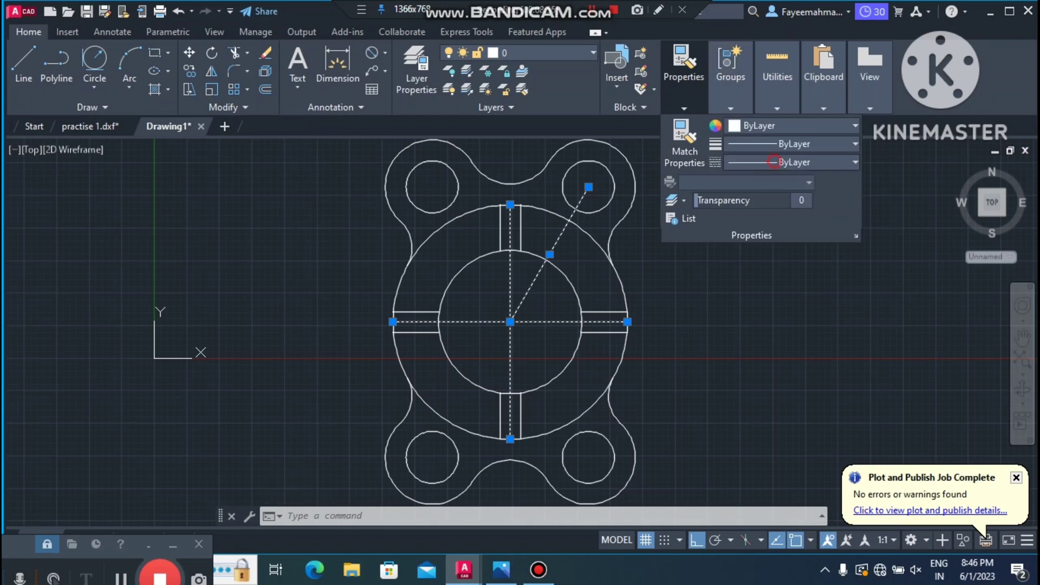
pyautogui.click(773, 162)
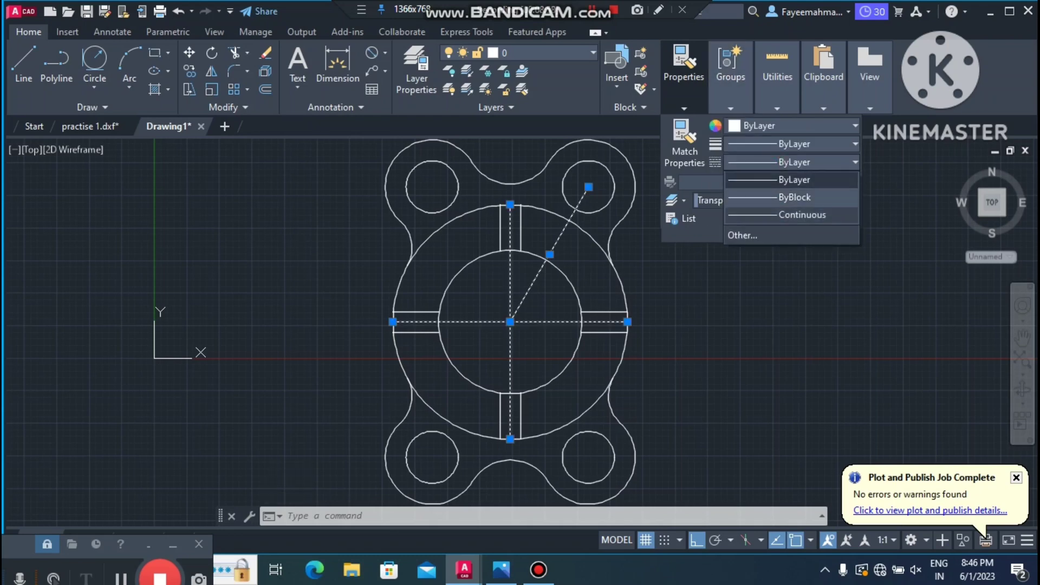
pyautogui.click(742, 235)
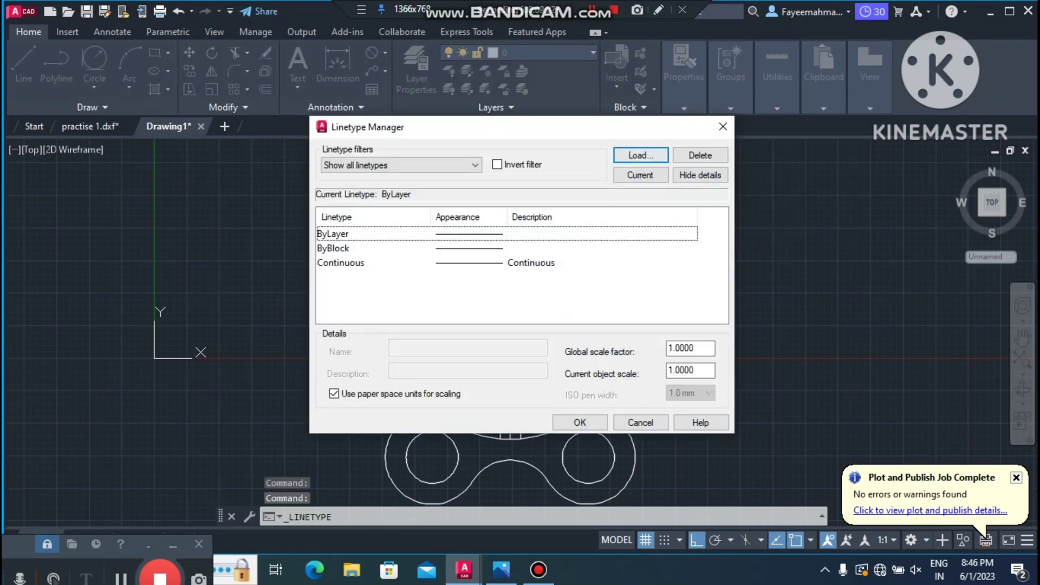
pyautogui.click(649, 155)
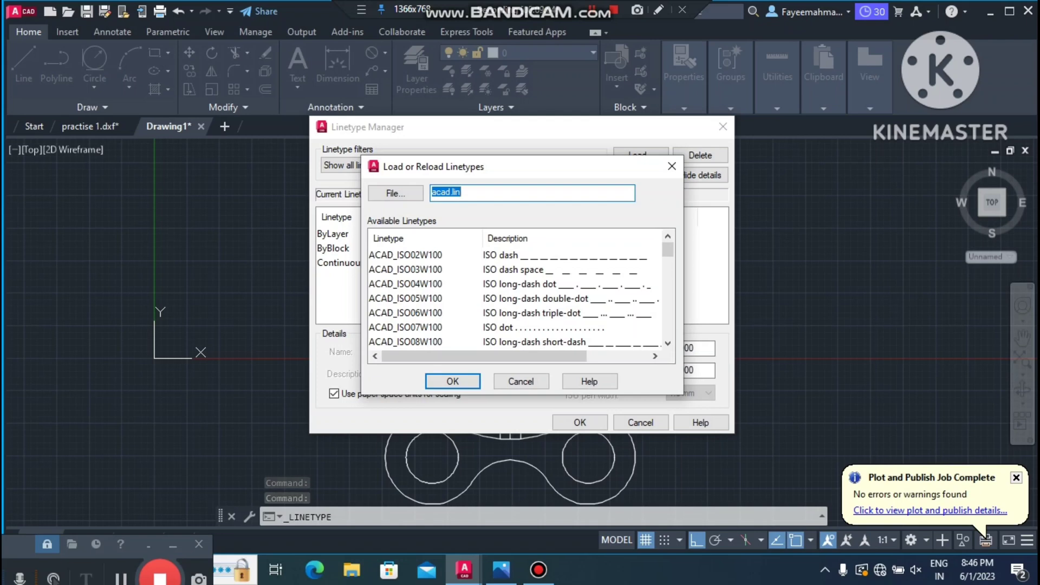
pyautogui.click(405, 254)
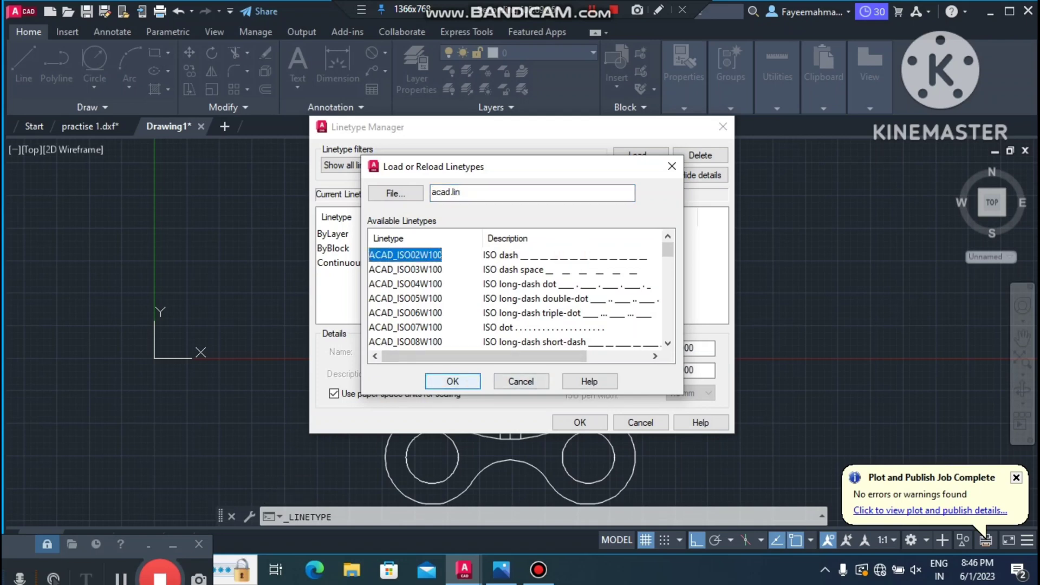
pyautogui.press('Return')
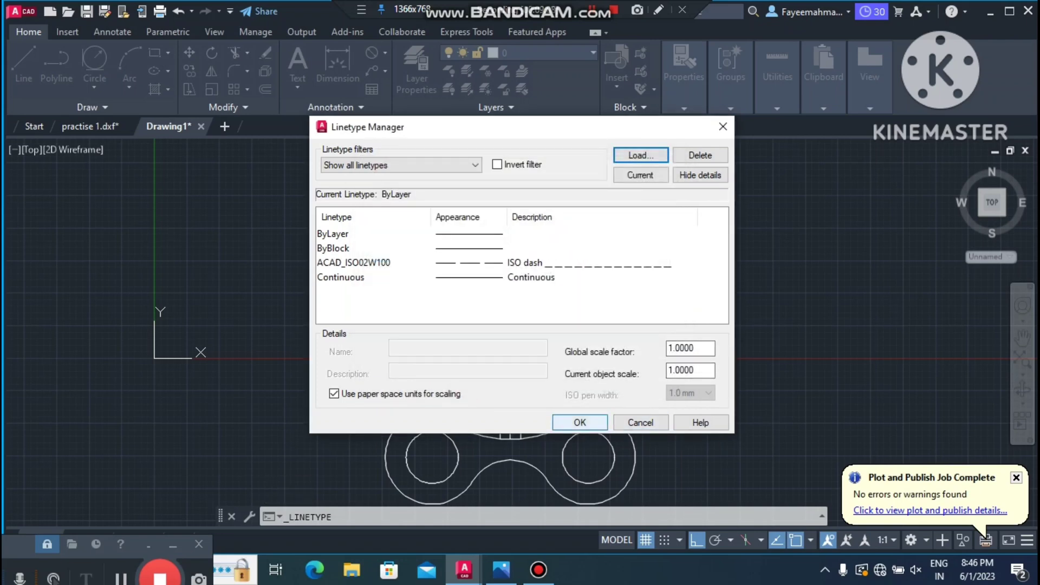
pyautogui.click(690, 348)
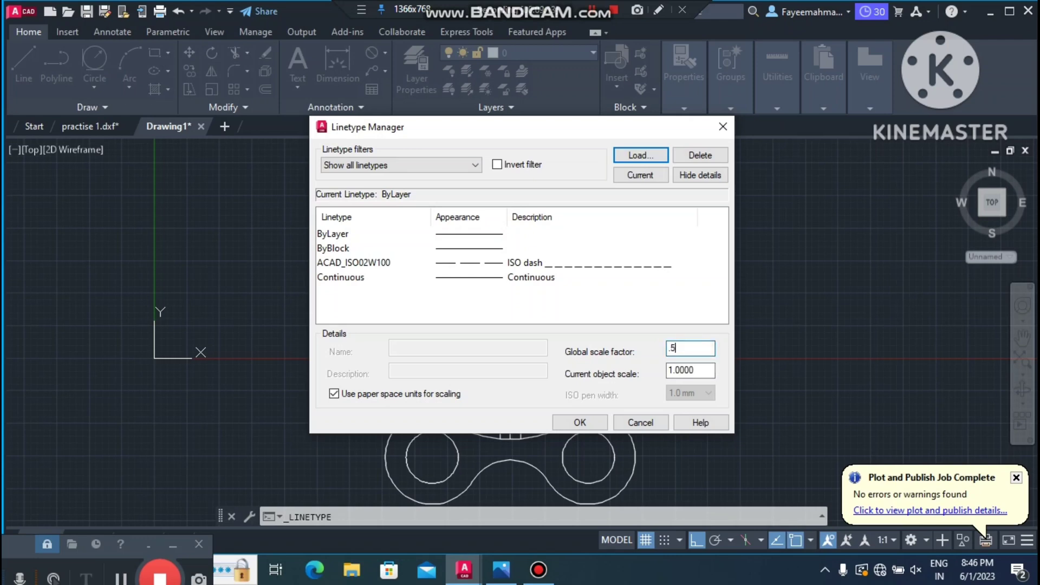
pyautogui.press('Return')
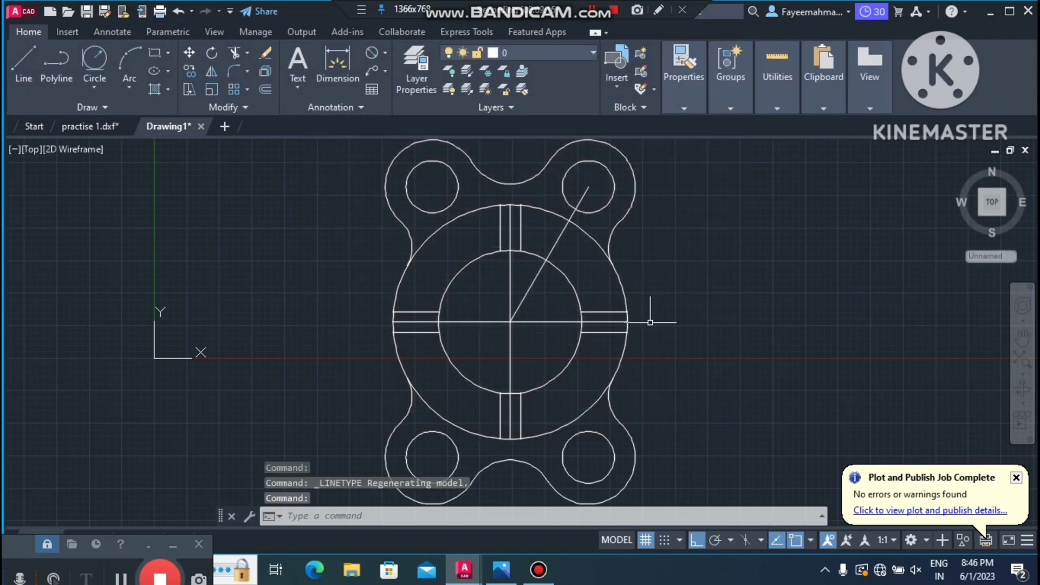
# Apply the ACAD_ISO02W100 linetype to the horizontal and vertical centerlines and the diagonal line
pyautogui.click(490, 322)
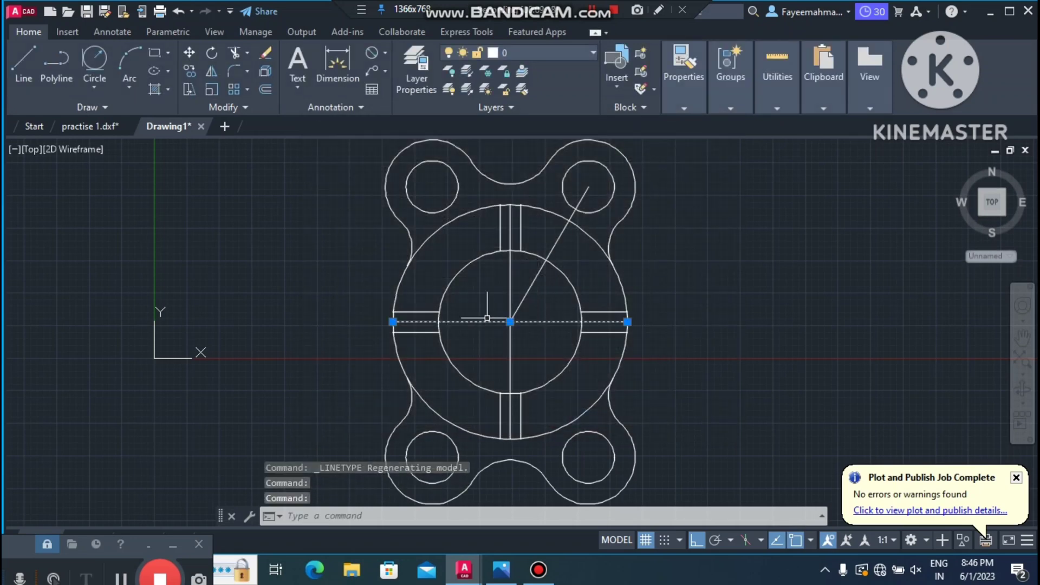
pyautogui.click(509, 241)
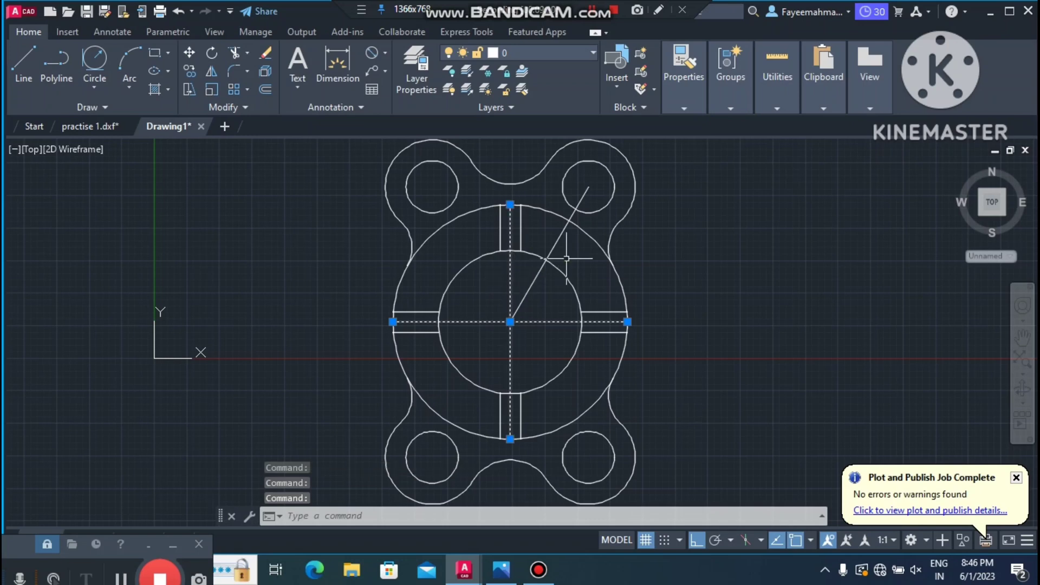
pyautogui.click(560, 234)
pyautogui.moveTo(730, 76)
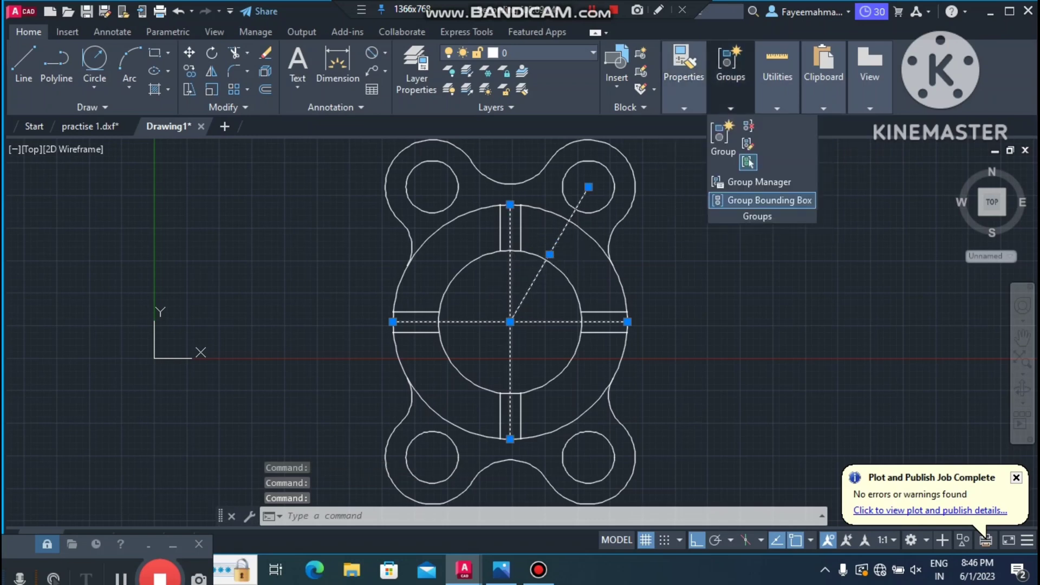
pyautogui.moveTo(683, 76)
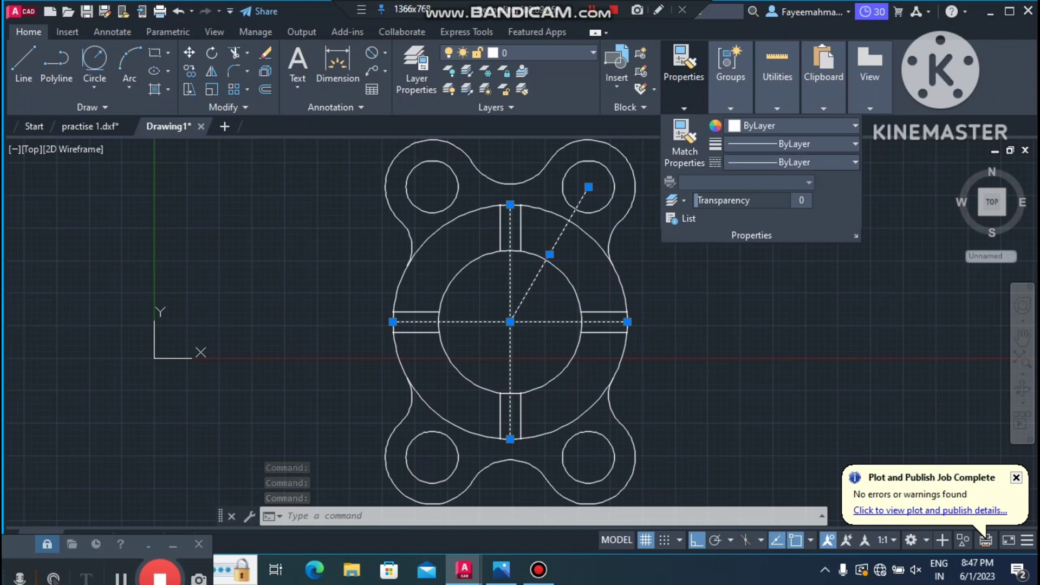
pyautogui.click(793, 162)
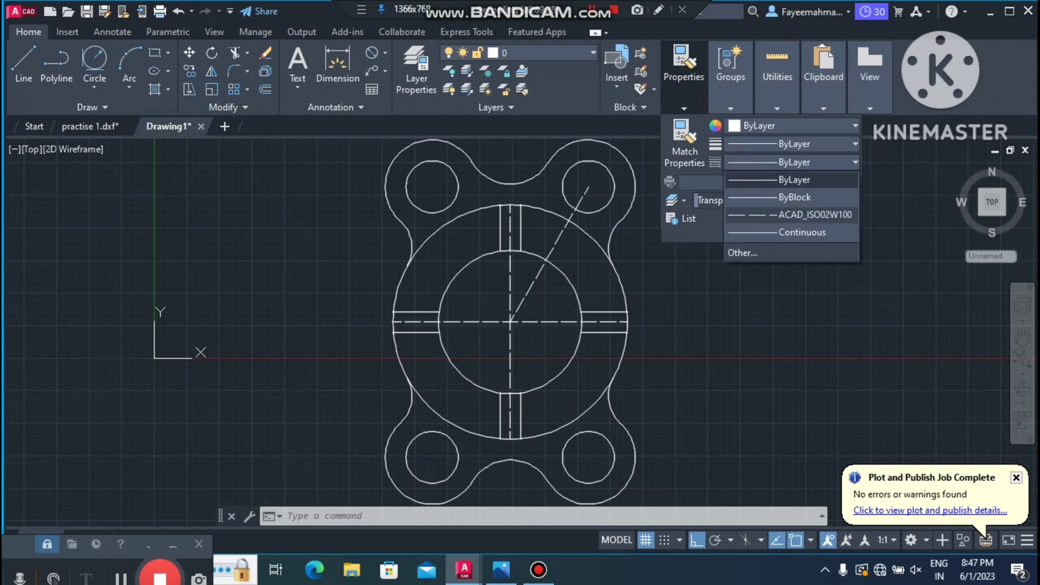
pyautogui.click(751, 218)
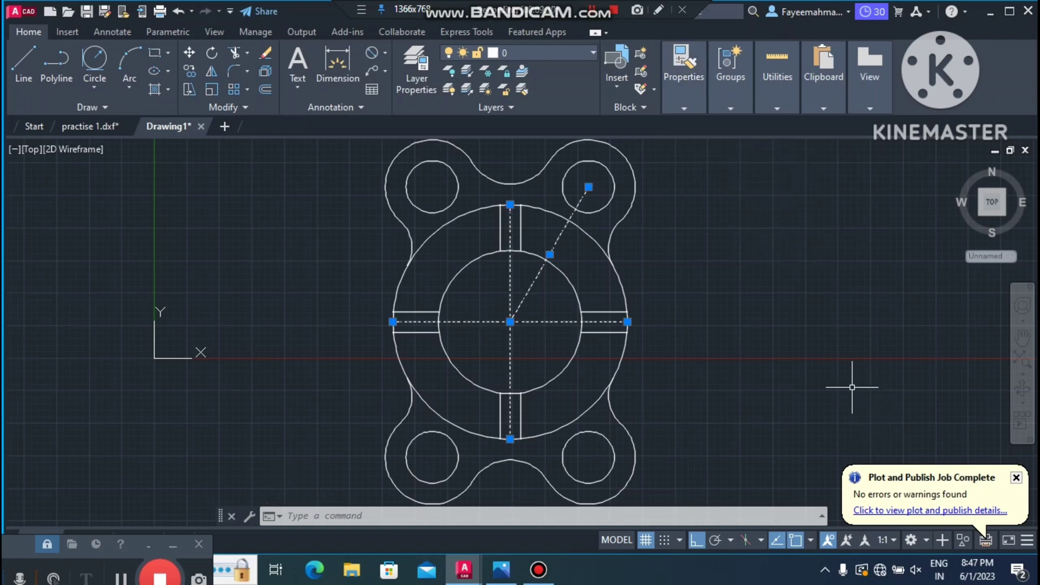
pyautogui.press('Escape')
pyautogui.press('Escape')
pyautogui.press('Escape')
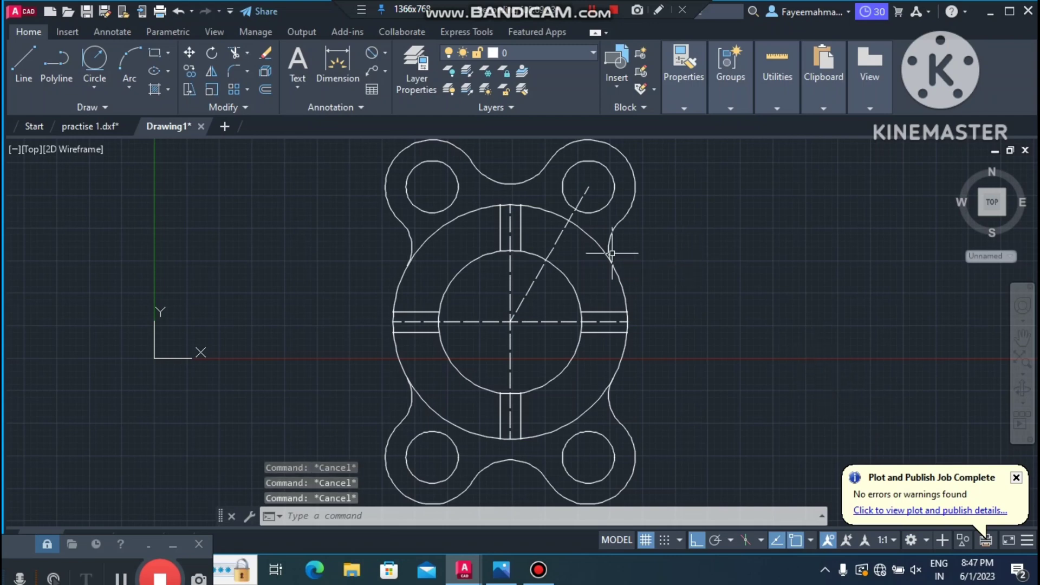
# Change the color of the diagonal line and both centerlines to Yellow, and clear the selection
pyautogui.click(559, 241)
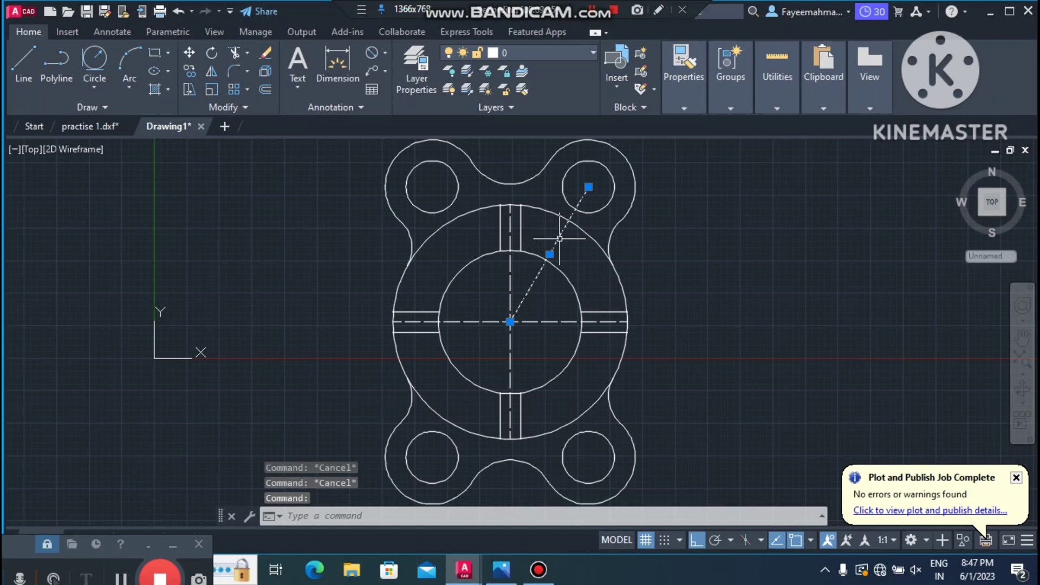
pyautogui.click(546, 321)
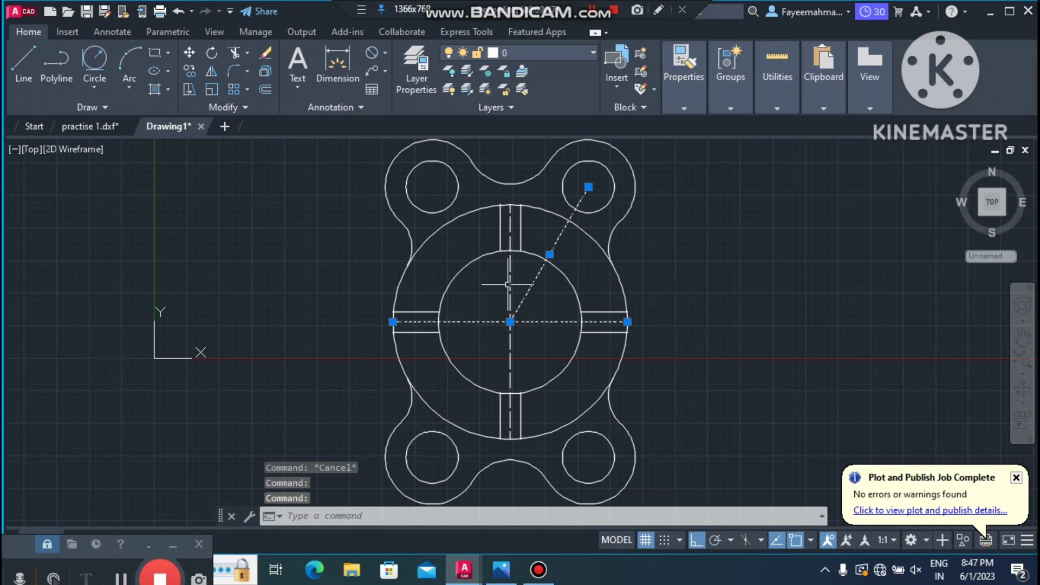
pyautogui.click(509, 284)
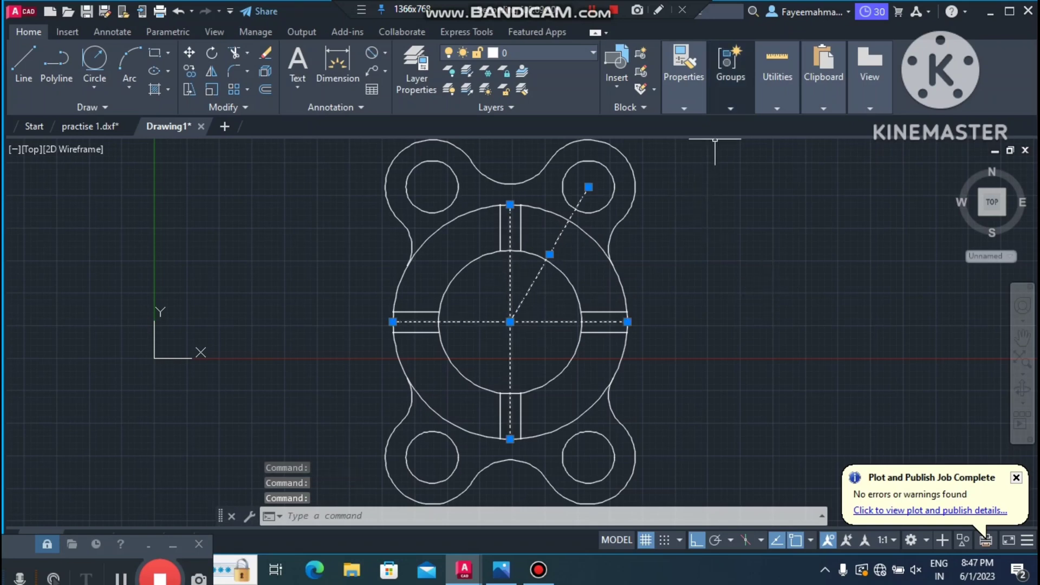
pyautogui.moveTo(730, 76)
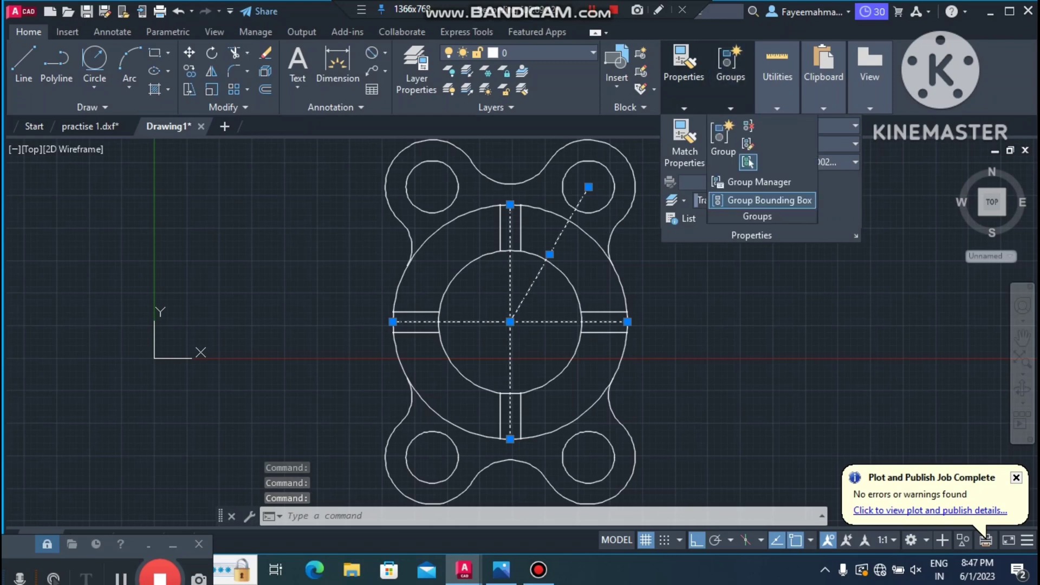
pyautogui.click(735, 125)
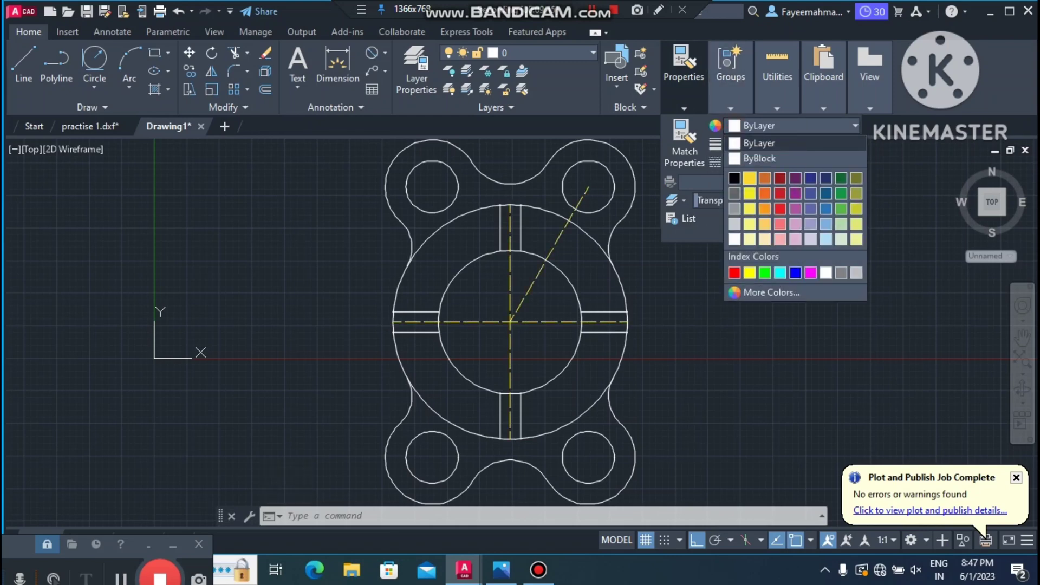
pyautogui.click(749, 273)
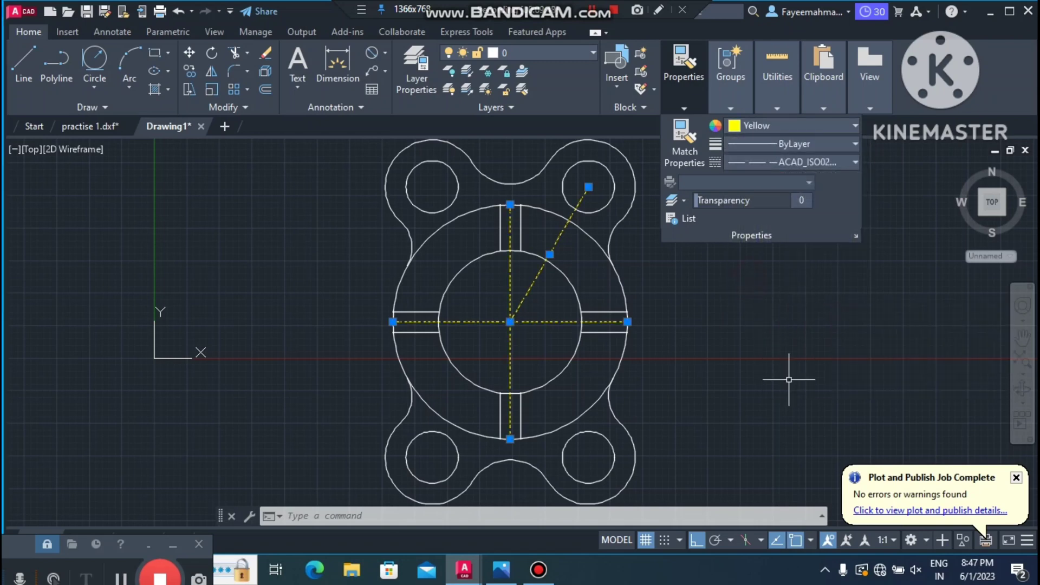
pyautogui.press('Escape')
pyautogui.press('Escape')
pyautogui.press('Escape')
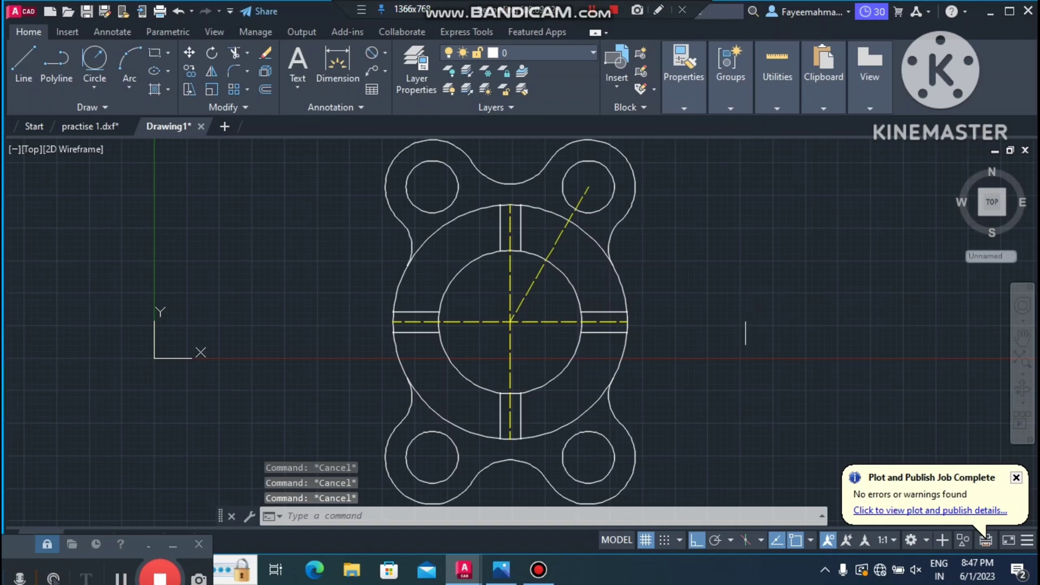
pyautogui.middleClick(763, 320)
pyautogui.middleClick(763, 321)
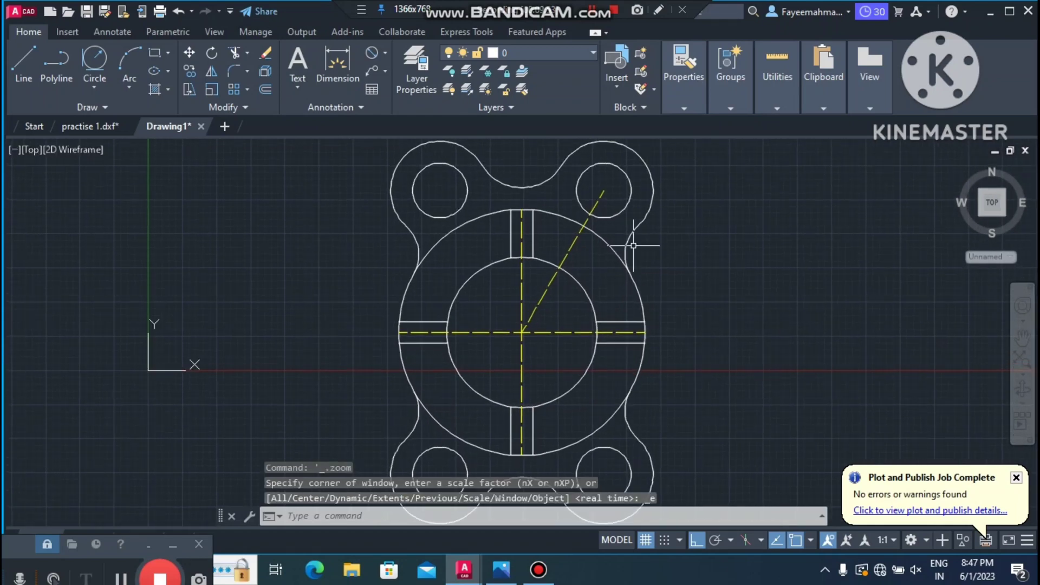
pyautogui.scroll(2, 651, 245)
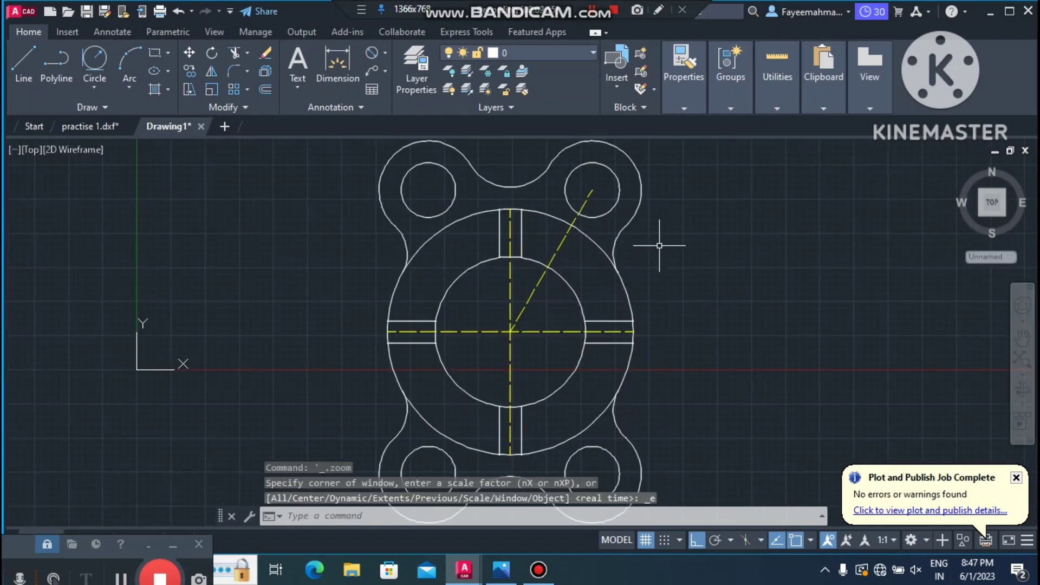
pyautogui.scroll(-2, 659, 246)
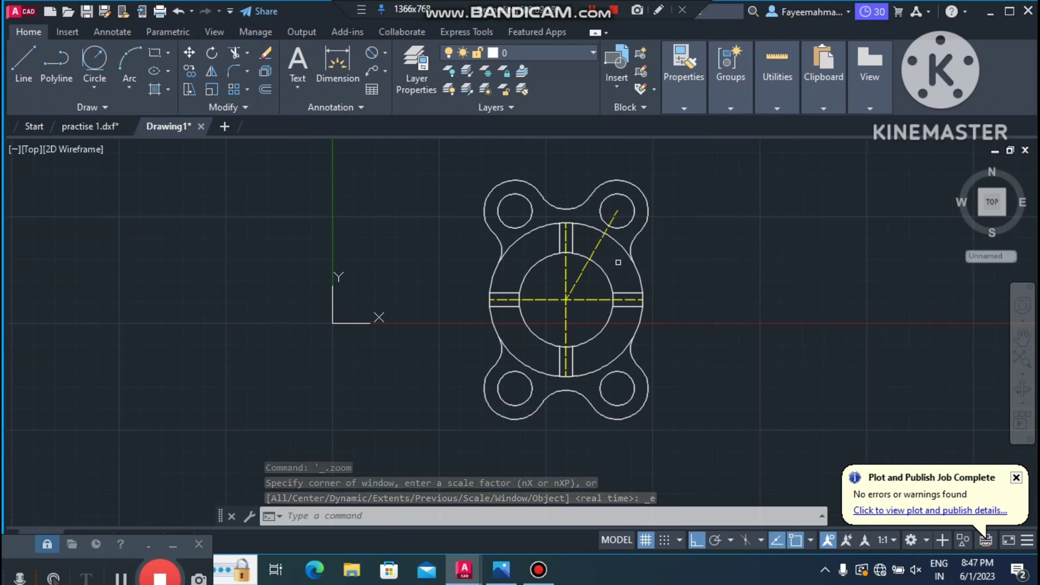
pyautogui.scroll(3, 618, 262)
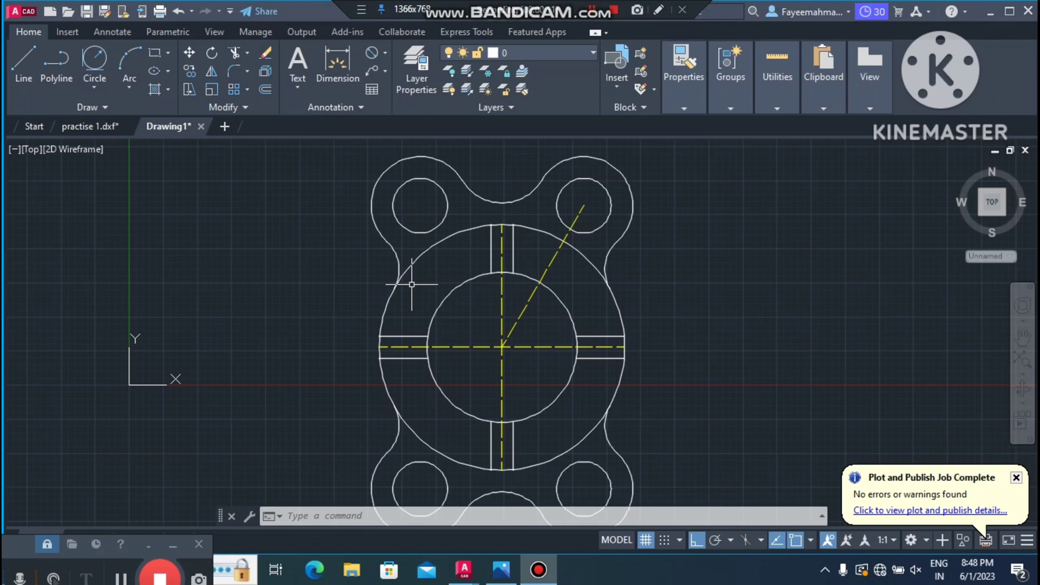
# Open the Standard dimension style for modification and set its overall scale to 25
pyautogui.write('D')
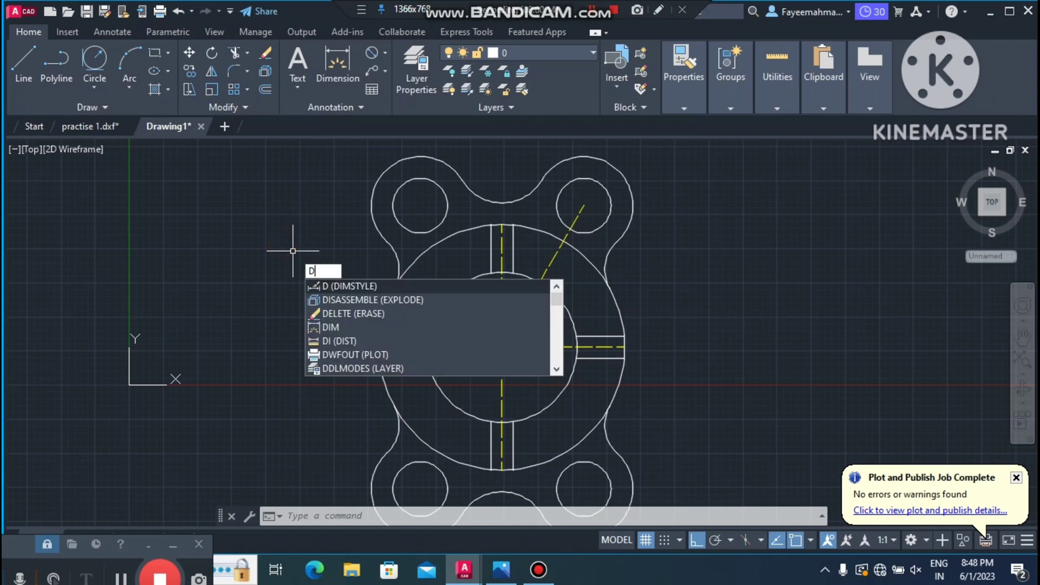
pyautogui.press('Return')
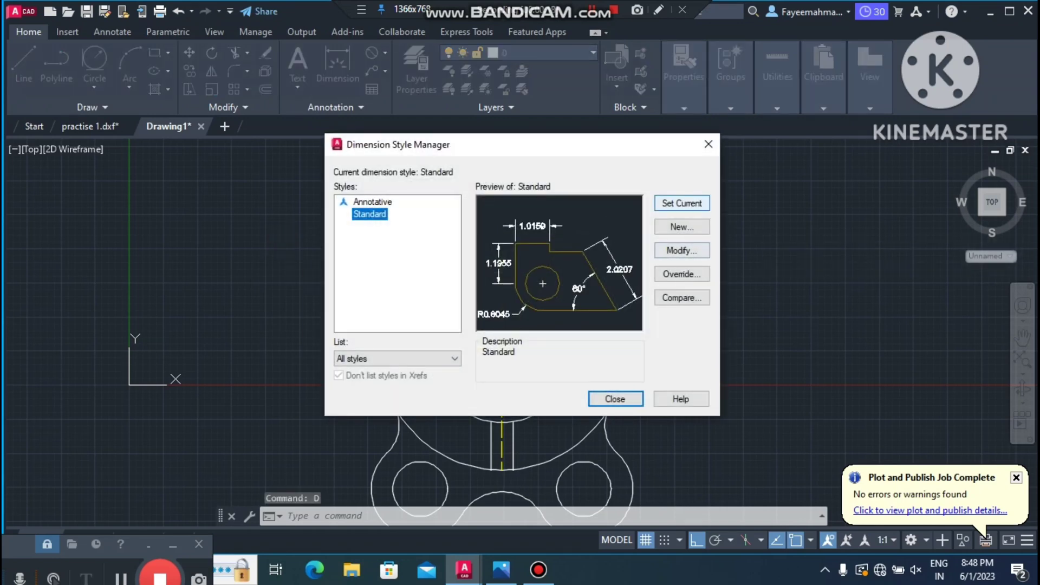
pyautogui.click(681, 250)
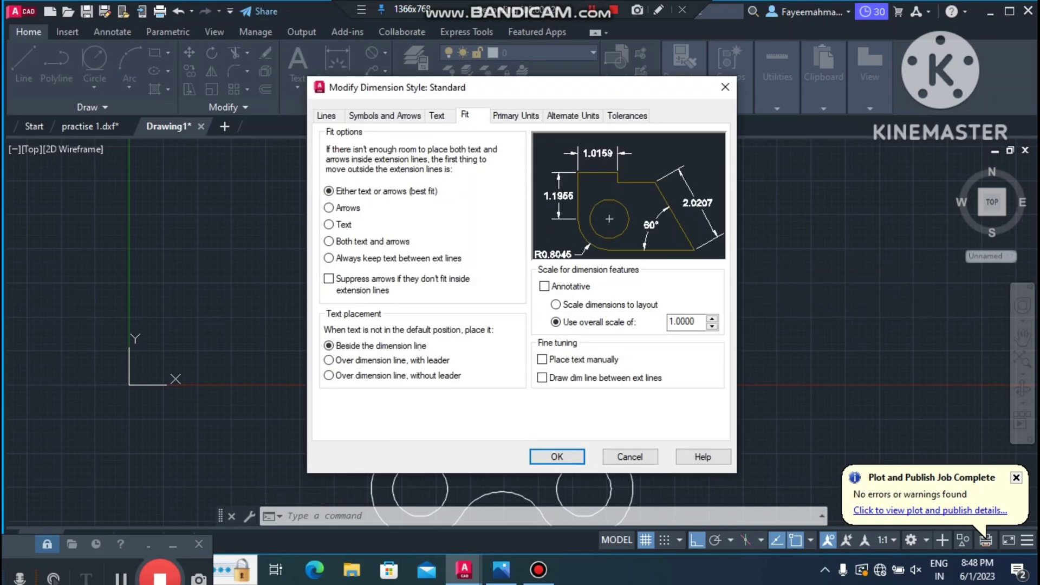
pyautogui.doubleClick(695, 324)
pyautogui.write('25')
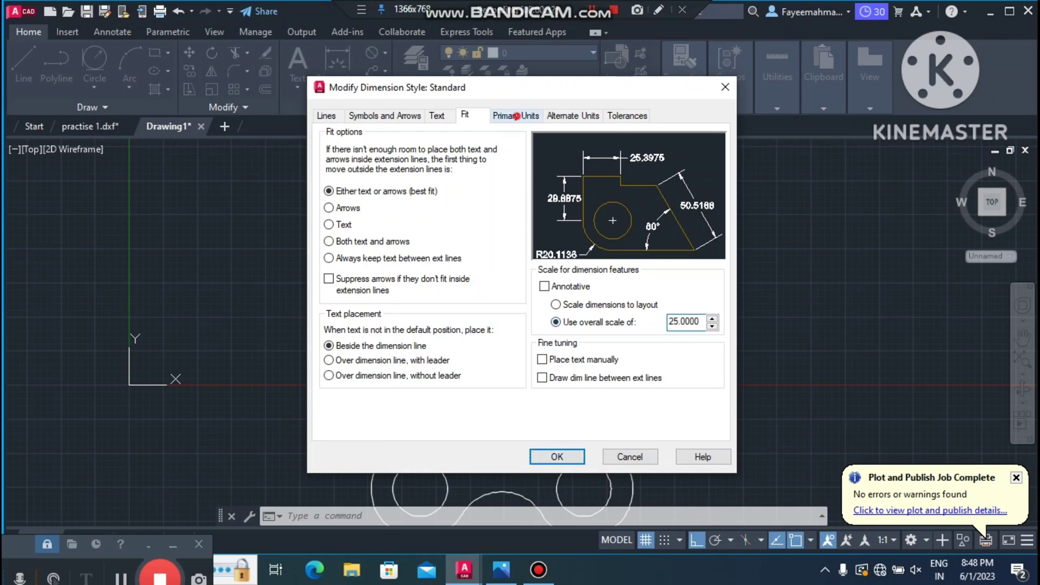
# Set the Standard style's linear dimension precision to 0, make the style current and close the Dimension Style Manager
pyautogui.click(516, 116)
pyautogui.click(458, 168)
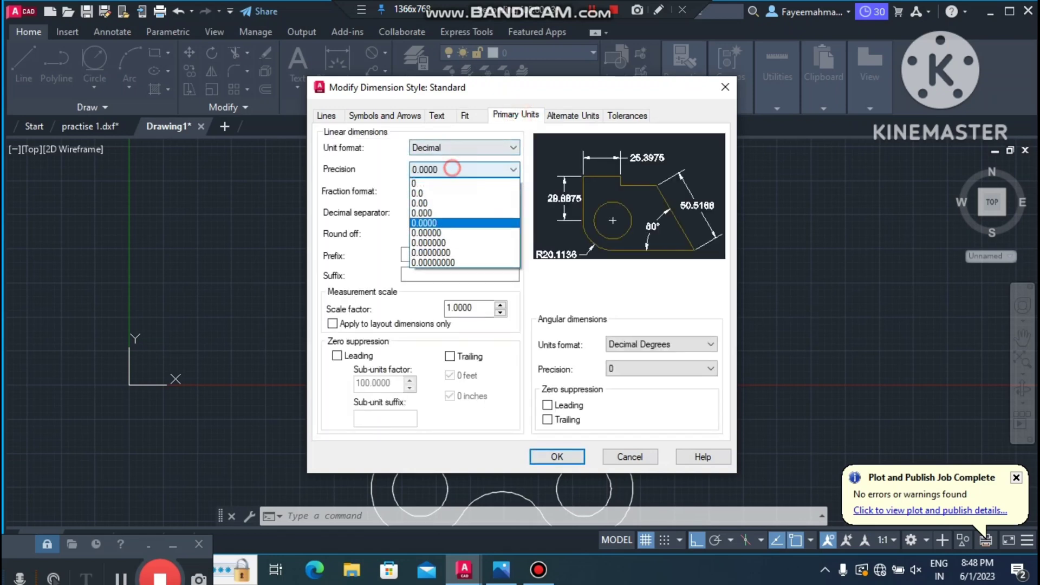
pyautogui.click(457, 169)
pyautogui.click(457, 168)
pyautogui.click(465, 183)
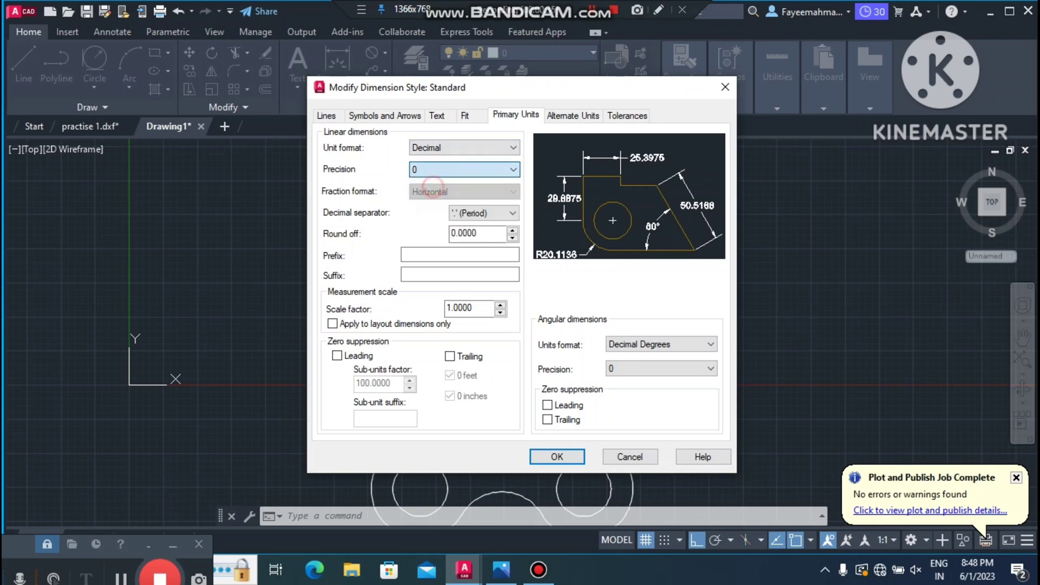
pyautogui.click(557, 456)
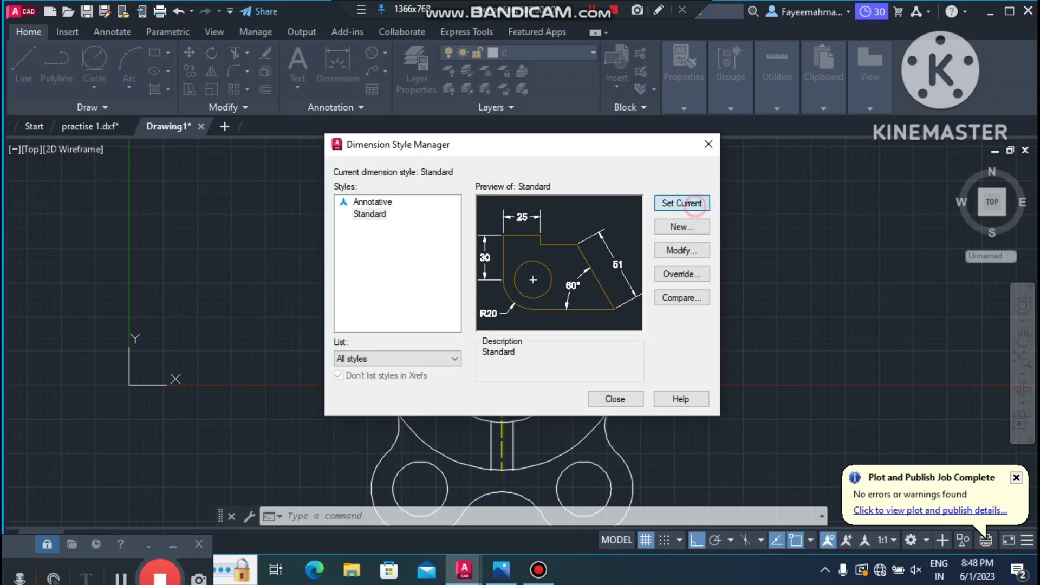
pyautogui.click(615, 398)
pyautogui.click(349, 280)
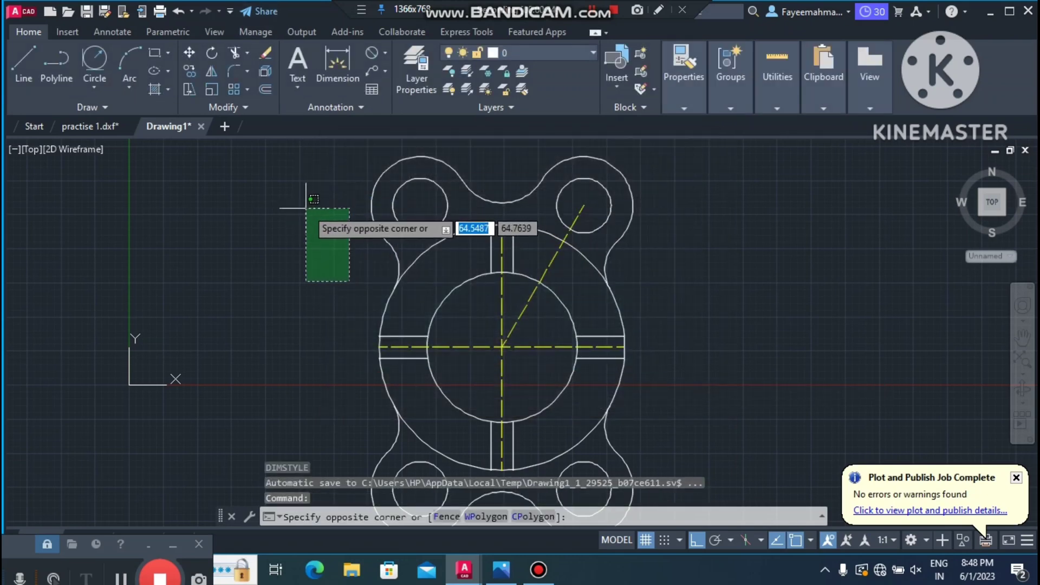
pyautogui.press('Escape')
pyautogui.press('Escape')
pyautogui.press('Escape')
pyautogui.press('Escape')
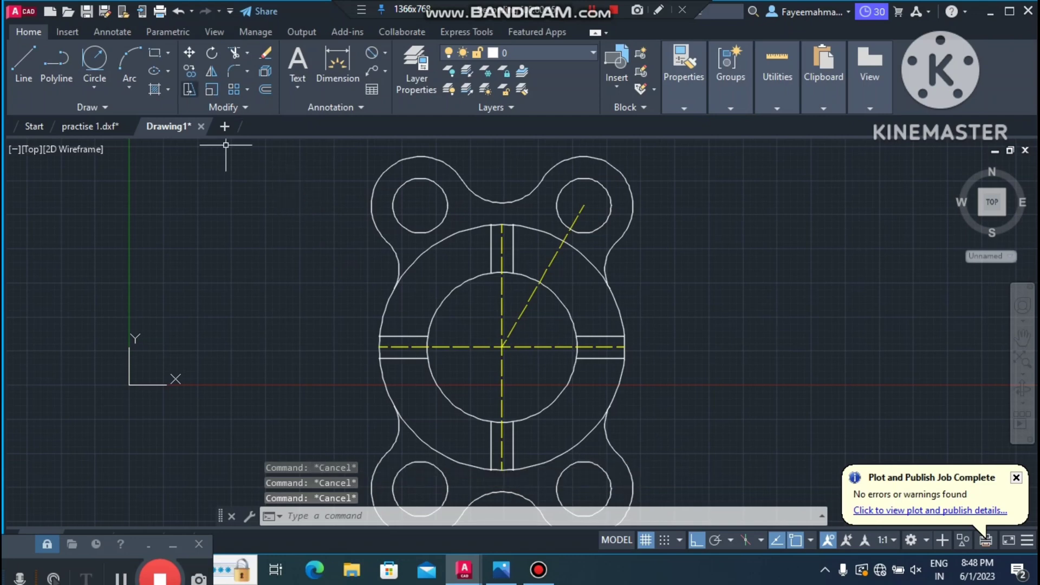
# Add diameter dimensions to the upper-right lobe's outer arc and its hole, placing both labels to the right of the flange
pyautogui.click(371, 52)
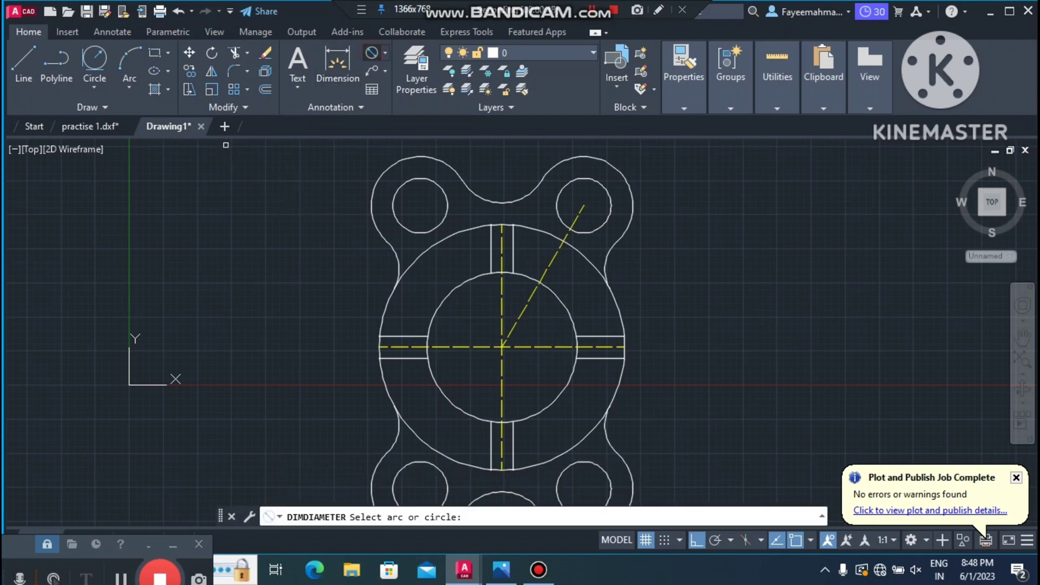
pyautogui.click(632, 204)
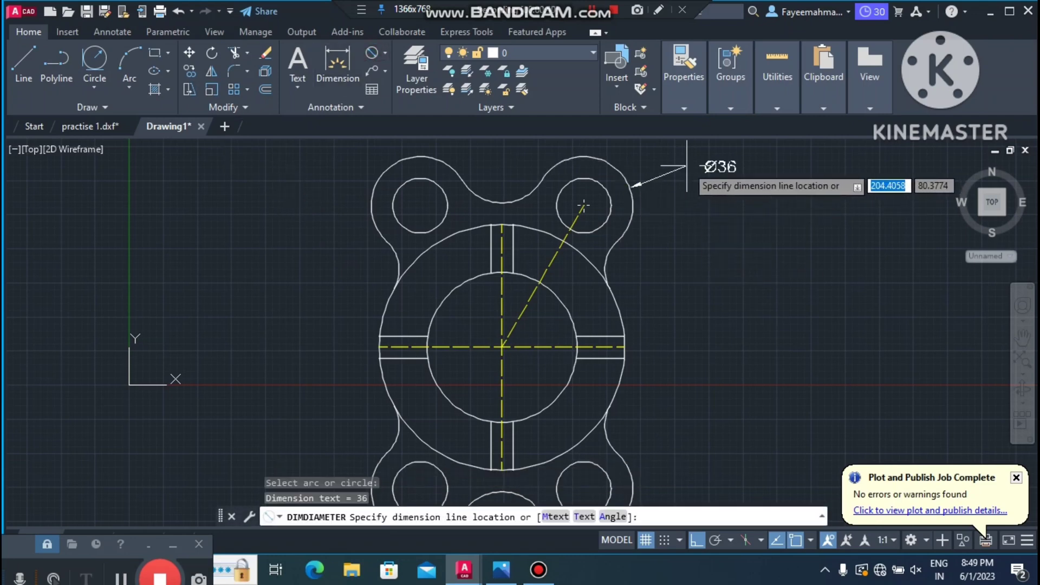
pyautogui.click(698, 166)
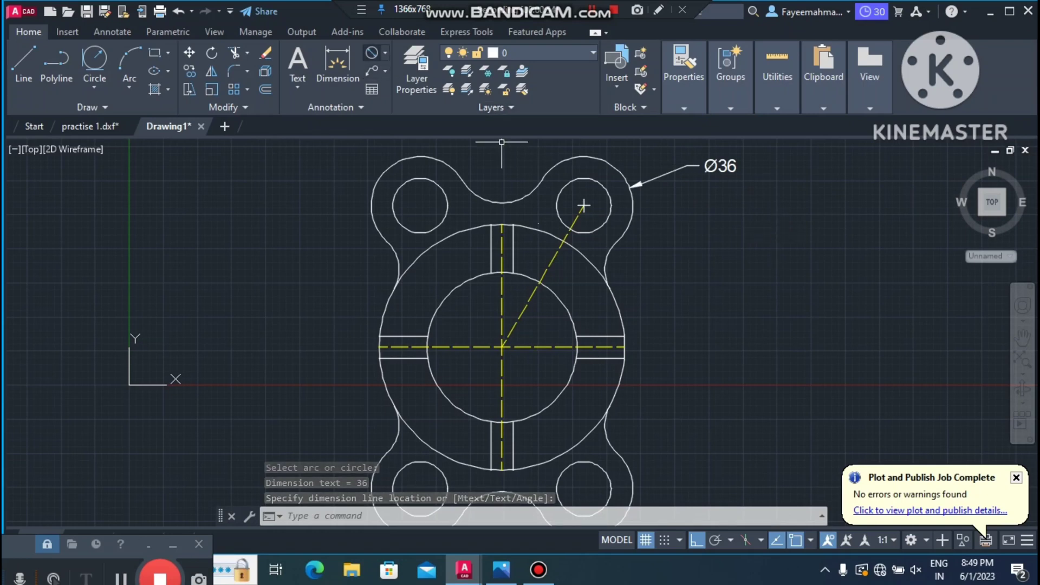
pyautogui.press('Return')
pyautogui.click(610, 212)
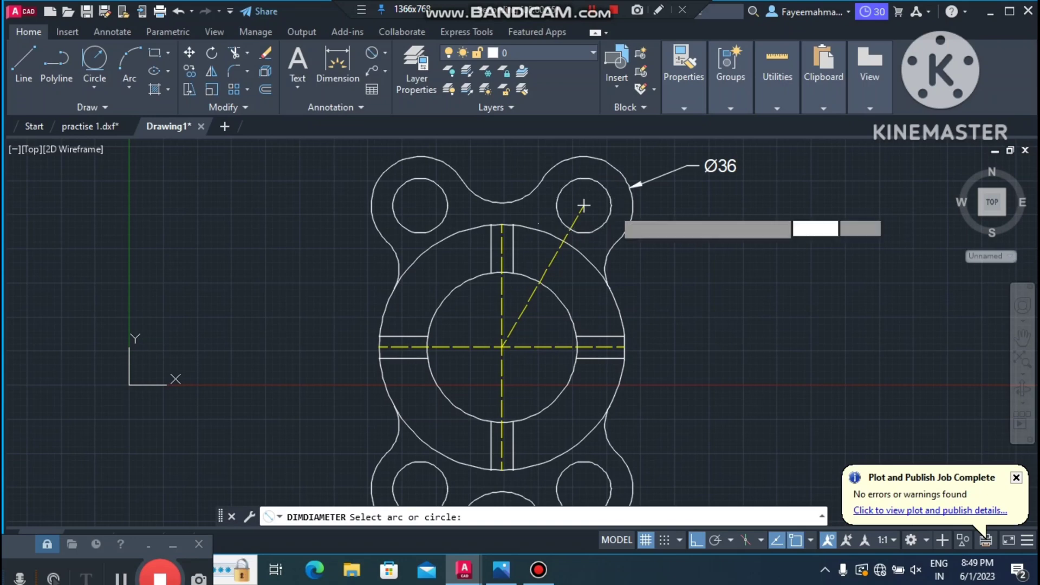
pyautogui.click(705, 250)
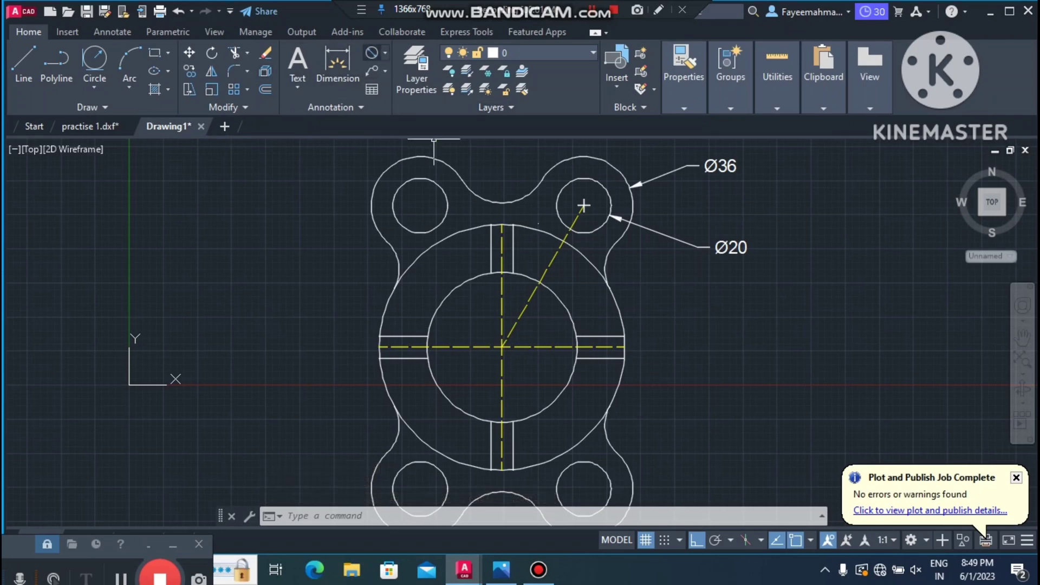
# Add diameter dimensions to the large body circle and the central bore, placing the labels lower right and lower left of the flange
pyautogui.press('Return')
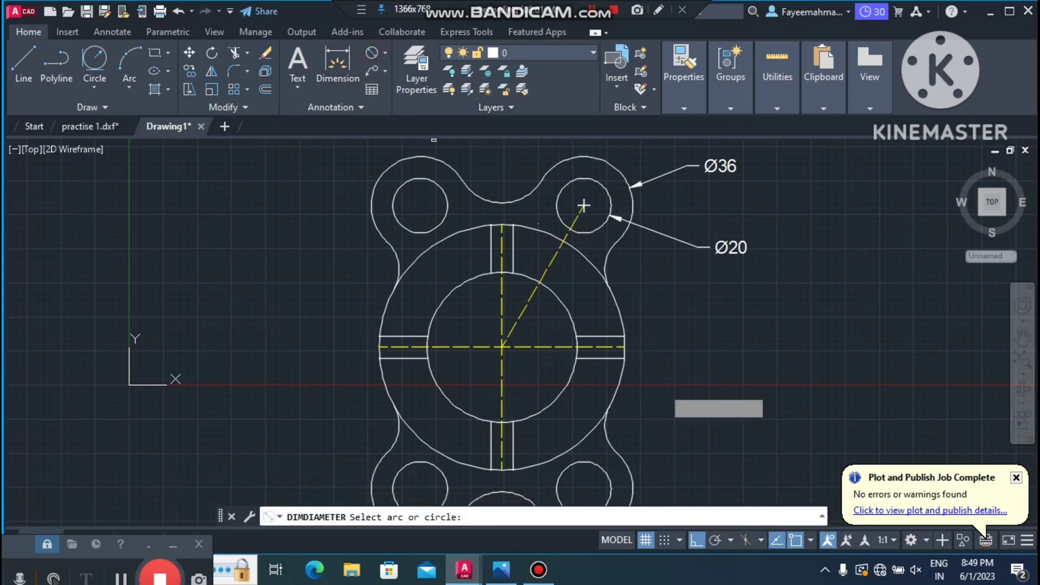
pyautogui.click(618, 378)
pyautogui.click(714, 429)
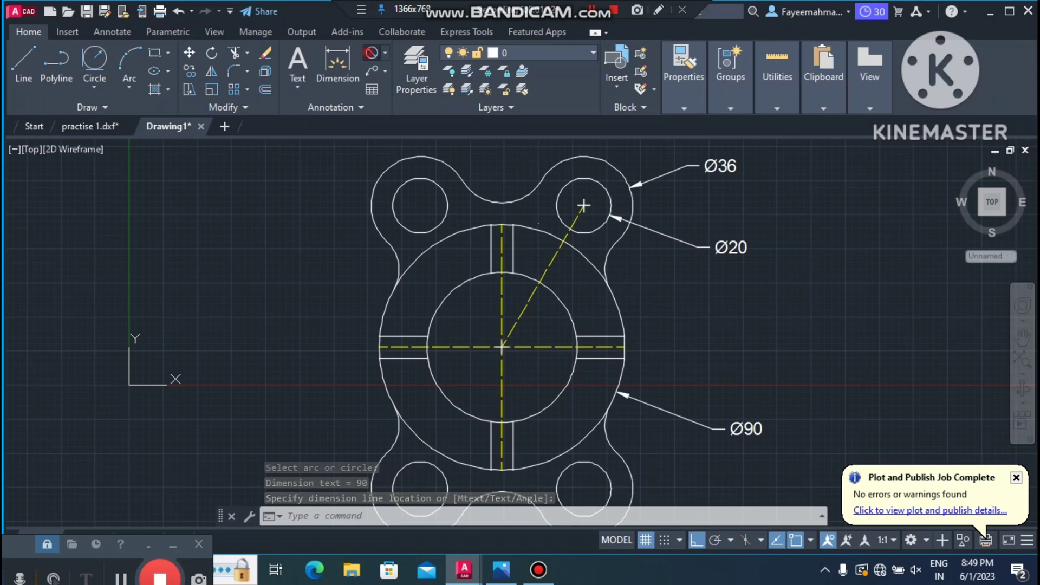
pyautogui.press('Return')
pyautogui.click(429, 366)
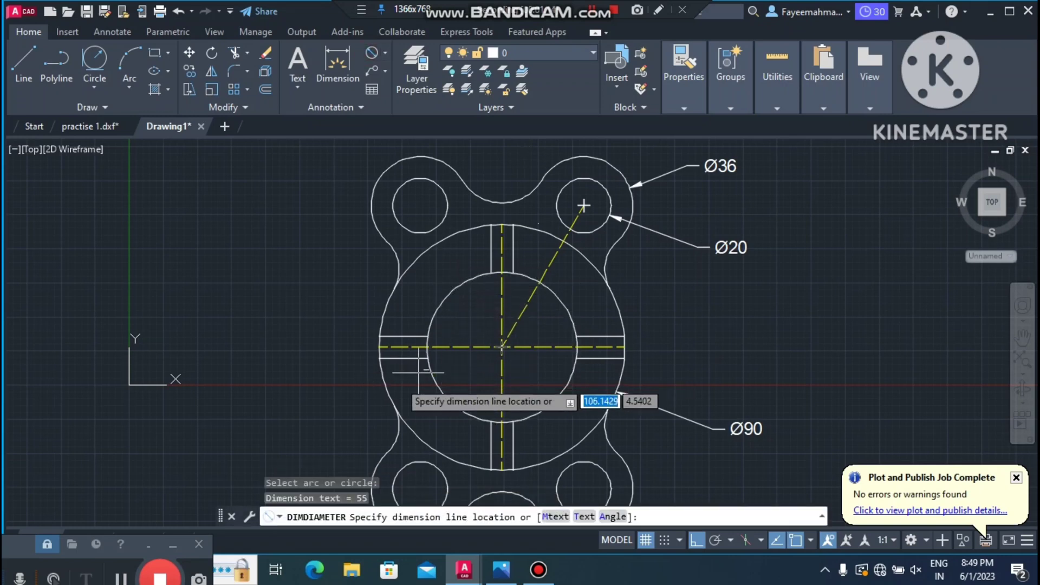
pyautogui.click(343, 414)
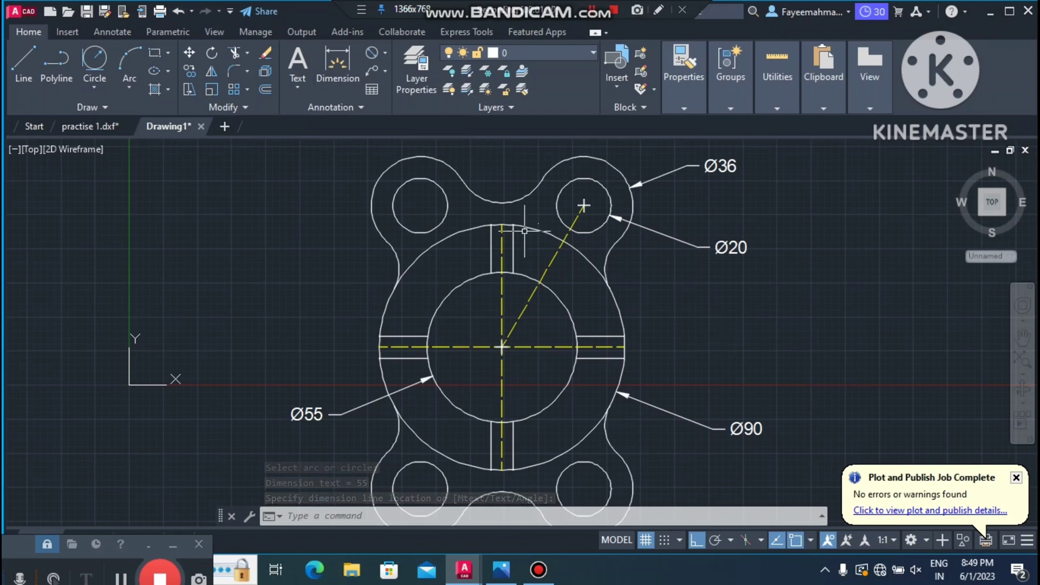
# Add an aligned dimension across the width of the right-hand slot, placing it outside the flange to the right
pyautogui.click(383, 52)
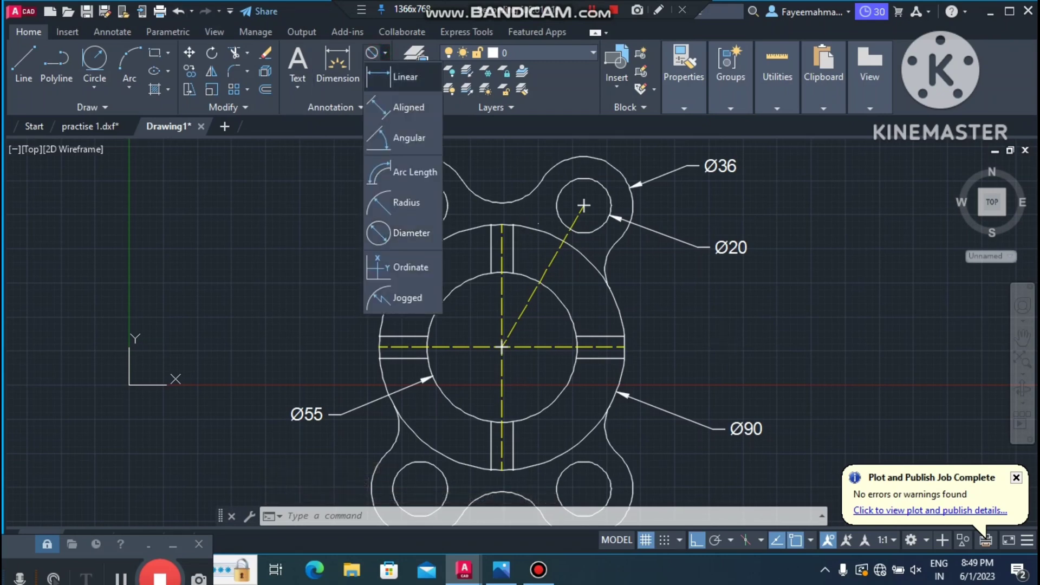
pyautogui.click(399, 104)
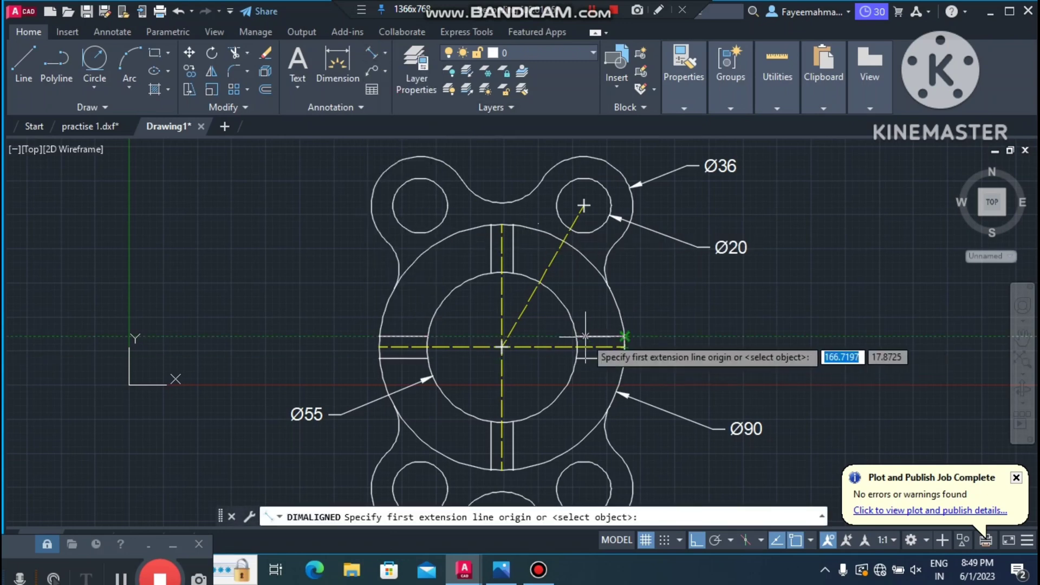
pyautogui.click(600, 337)
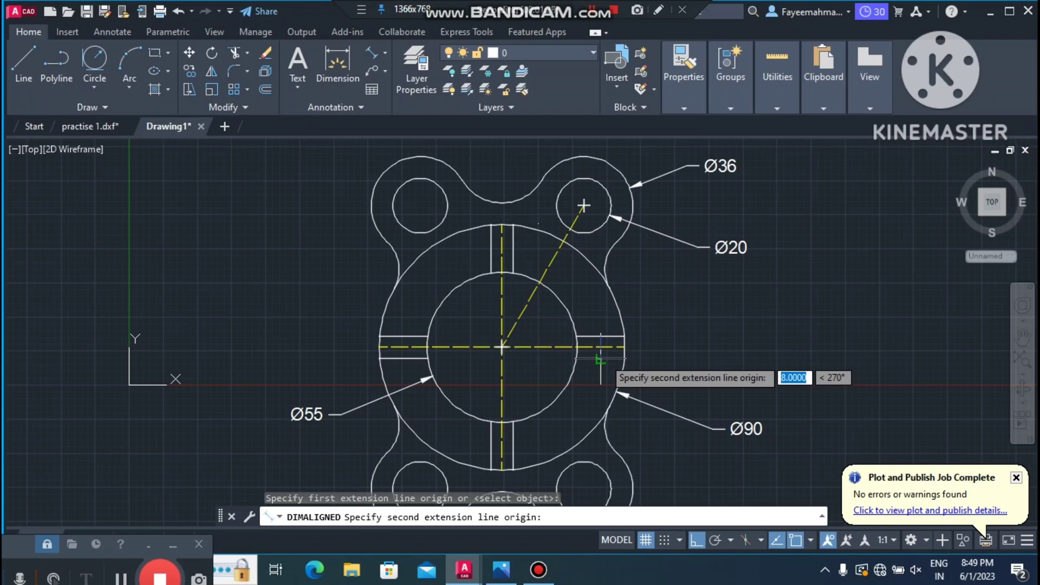
pyautogui.click(600, 357)
pyautogui.click(704, 361)
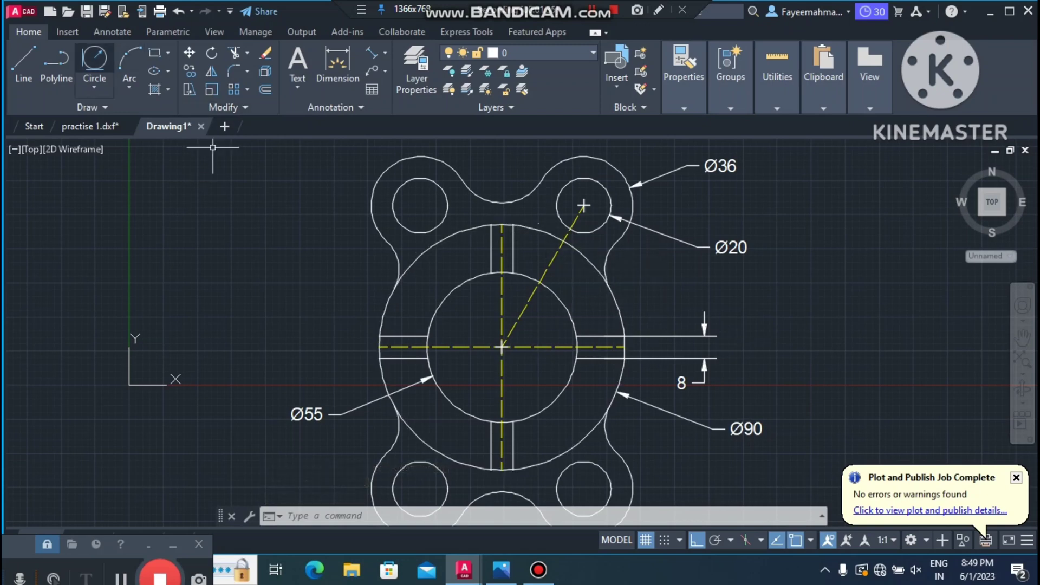
# Add an angular dimension between the horizontal centerline and the diagonal line, placing its arc just outside the central bore
pyautogui.click(384, 52)
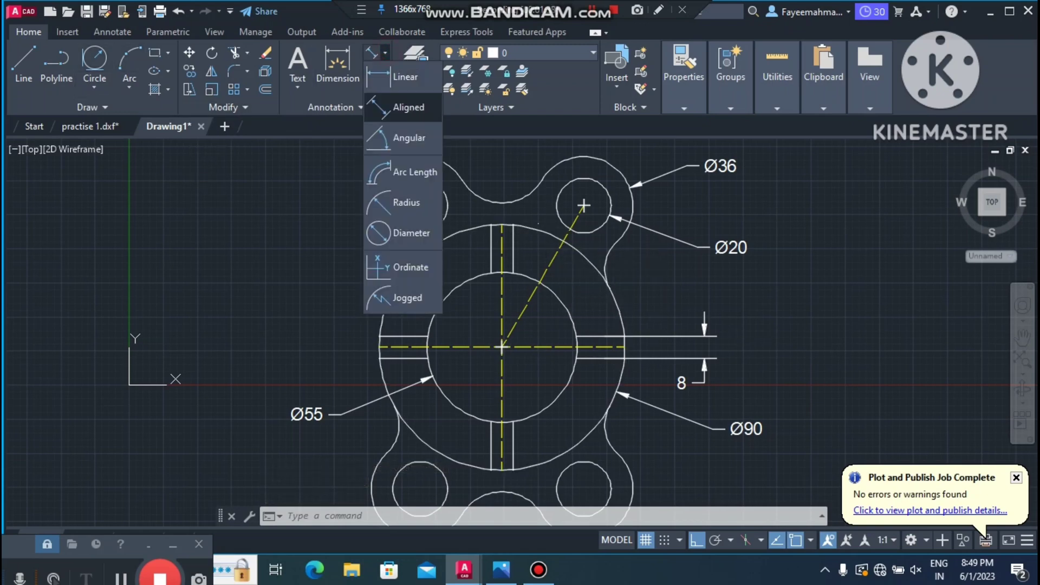
pyautogui.click(403, 143)
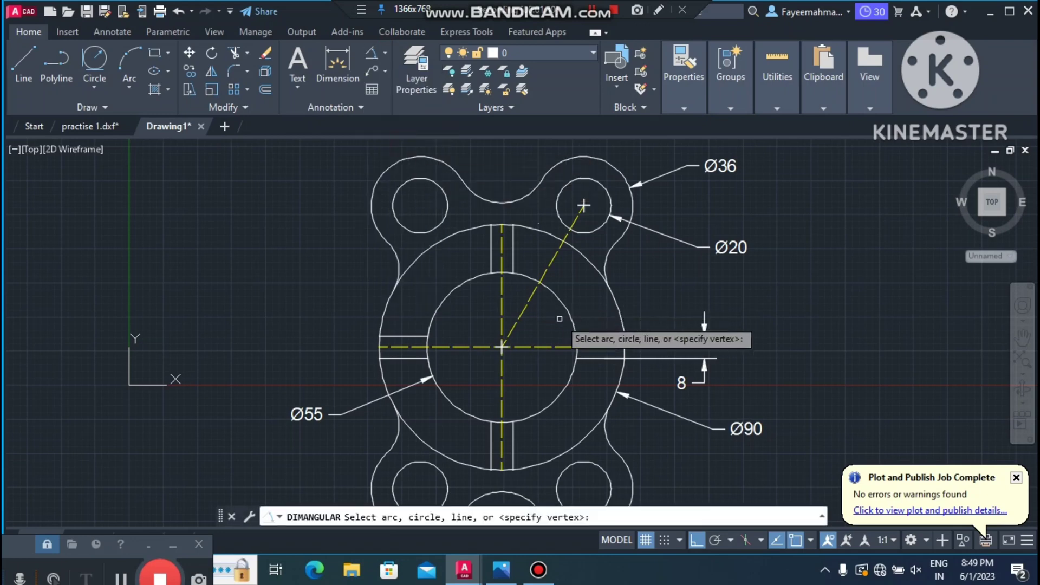
pyautogui.click(556, 346)
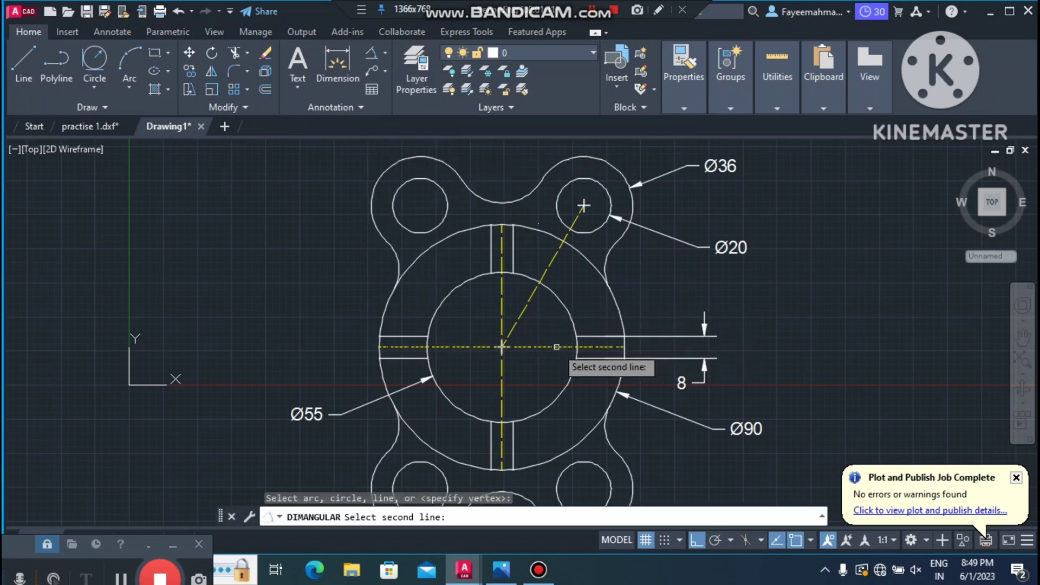
pyautogui.click(546, 272)
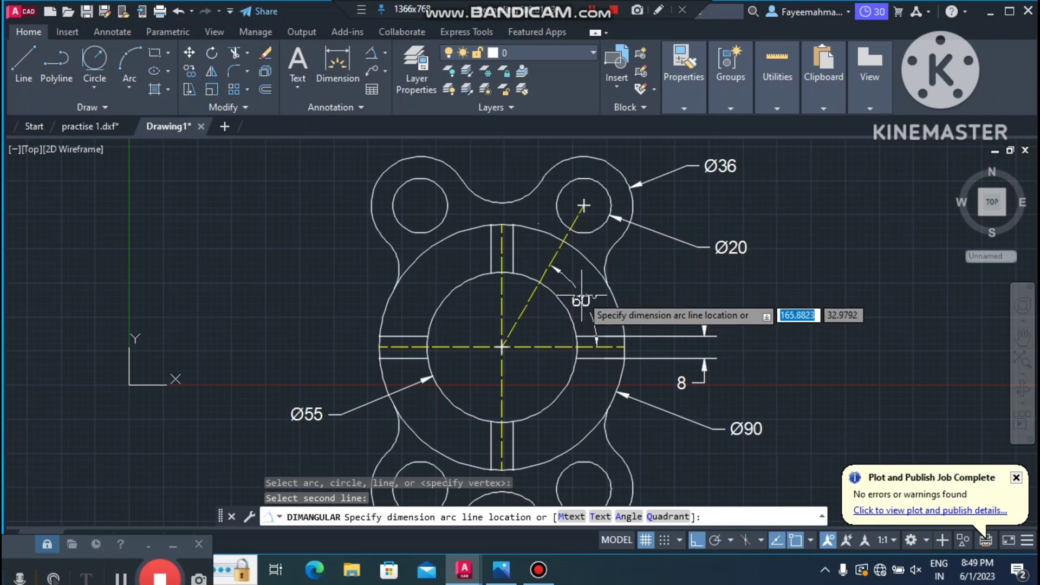
pyautogui.click(580, 299)
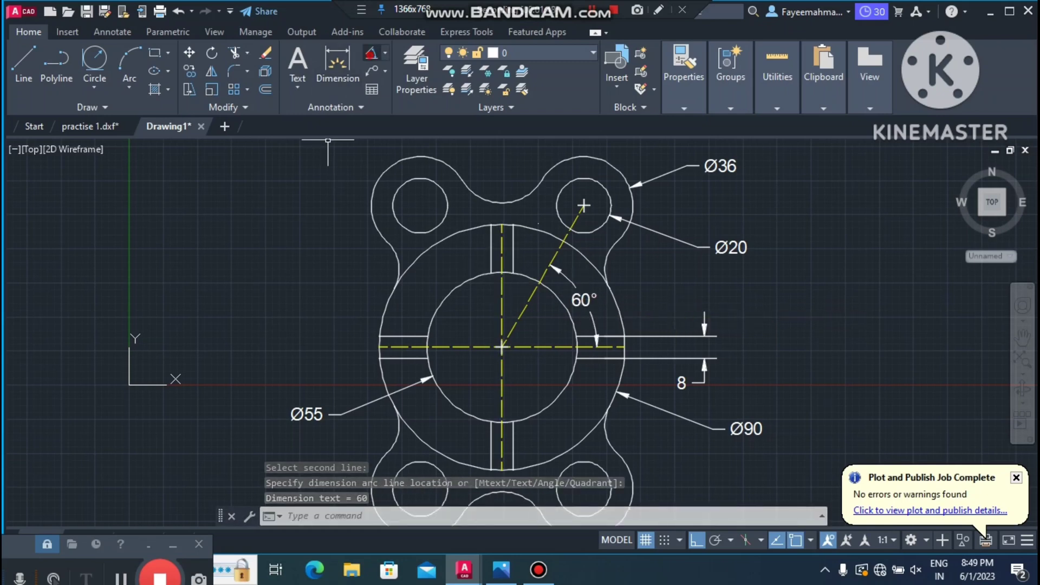
# Add an angular dimension between the vertical centerline and the diagonal line, with its label to the right of the diagonal
pyautogui.press('Return')
pyautogui.click(501, 290)
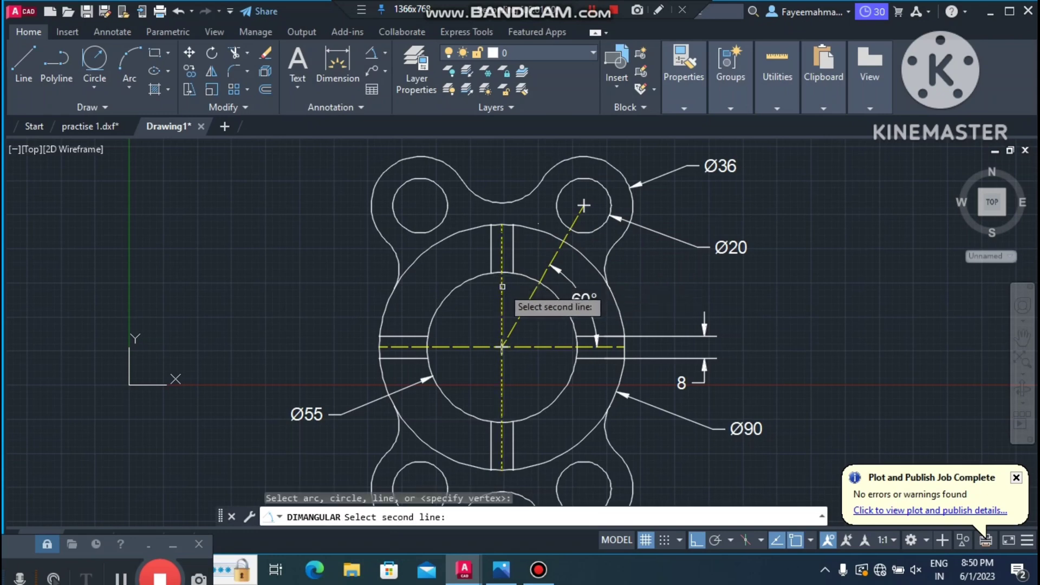
pyautogui.click(543, 266)
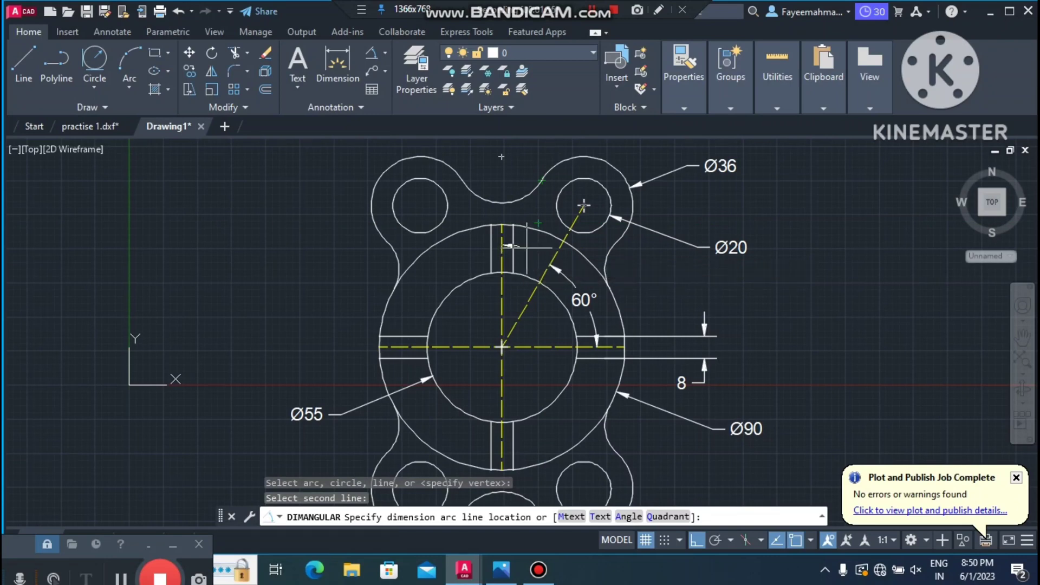
pyautogui.click(555, 264)
pyautogui.click(705, 298)
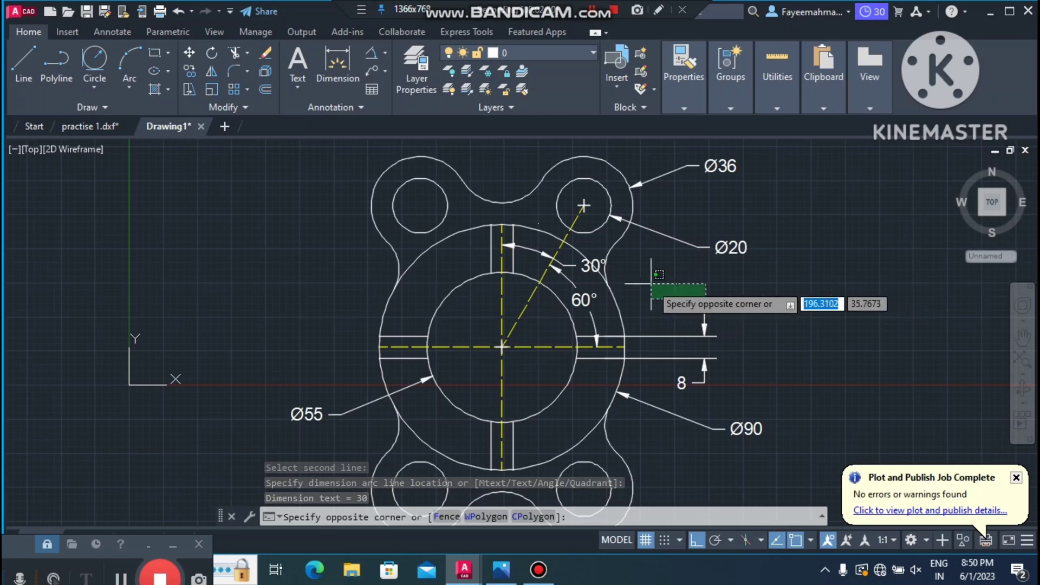
pyautogui.press('Escape')
pyautogui.press('Escape')
pyautogui.press('Escape')
pyautogui.press('Escape')
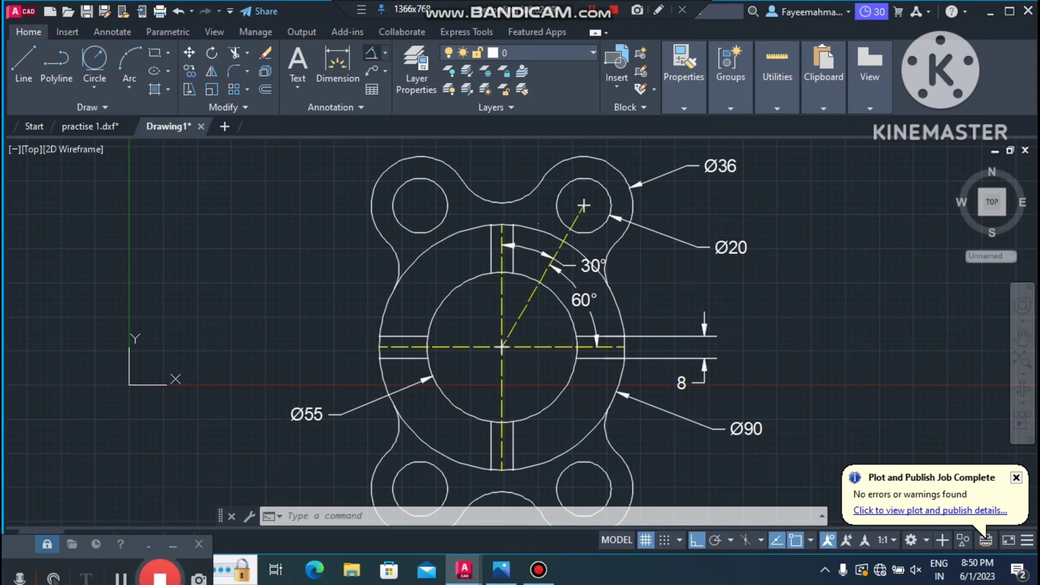
# Add an aligned dimension from the flange center to the upper-right hole's center, placing it to the upper left of the diagonal line
pyautogui.click(373, 52)
pyautogui.click(400, 106)
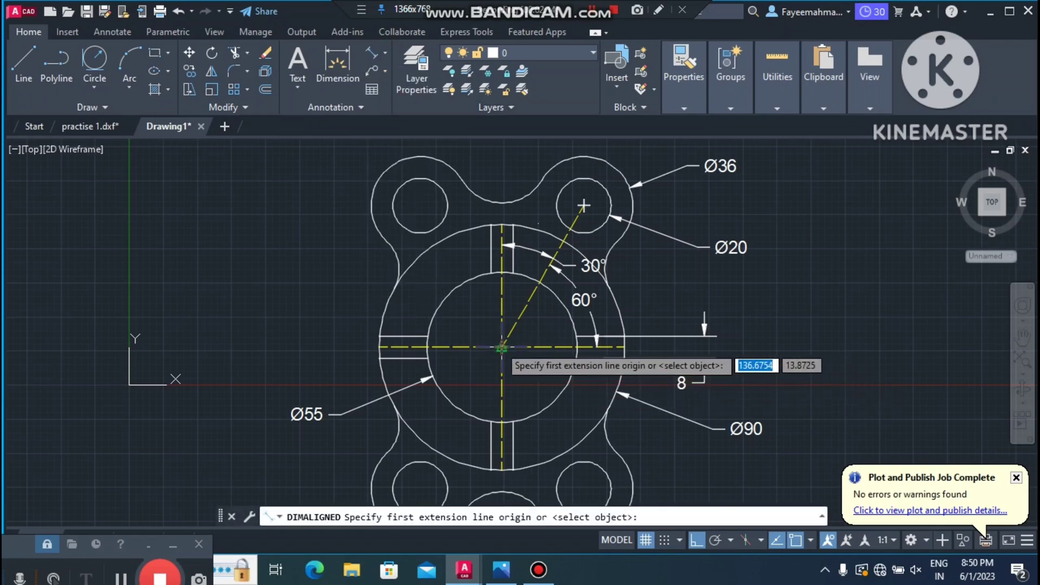
pyautogui.click(501, 347)
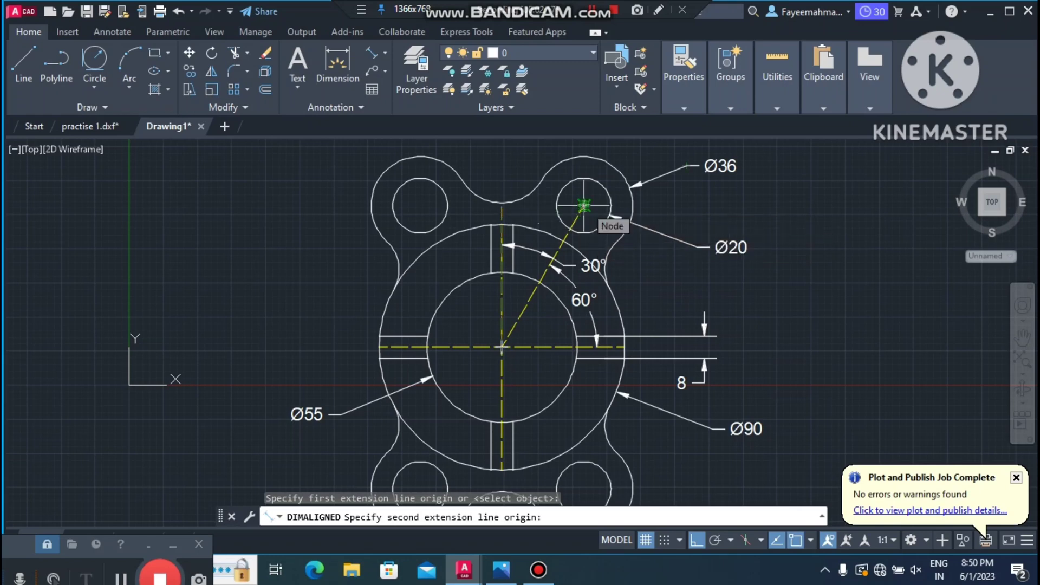
pyautogui.click(583, 205)
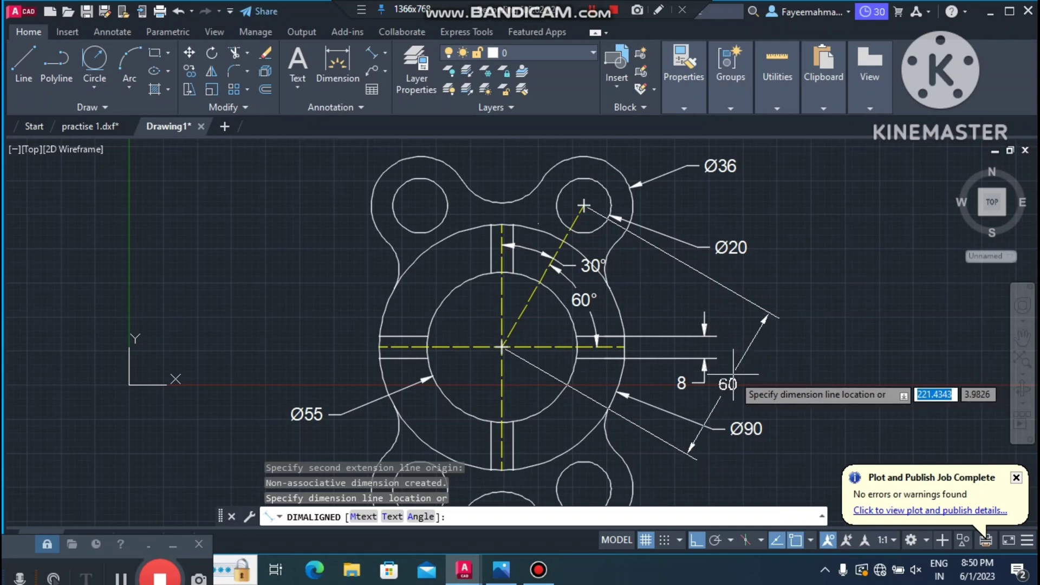
pyautogui.click(481, 241)
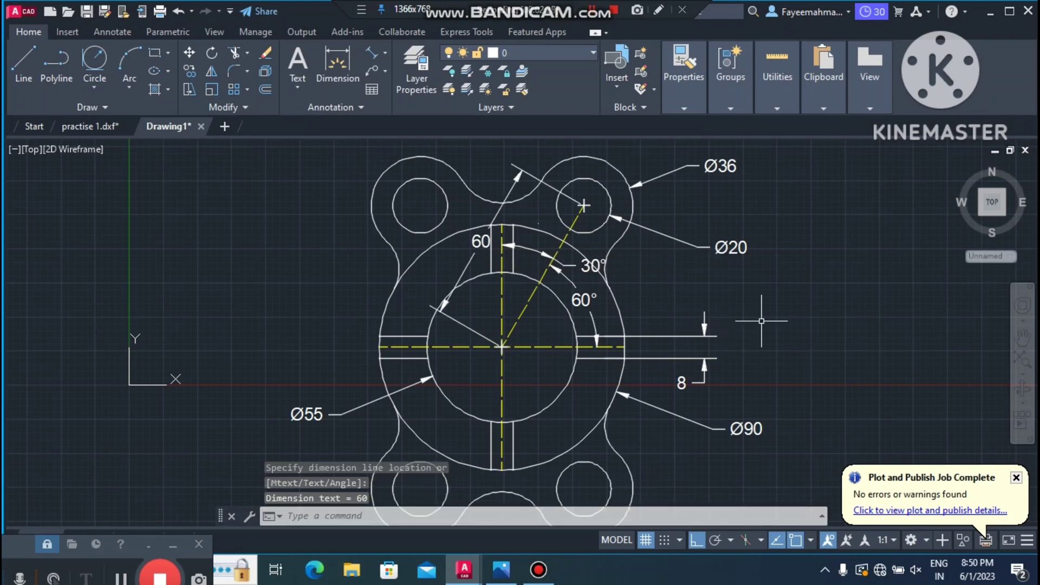
pyautogui.press('Escape')
pyautogui.press('Escape')
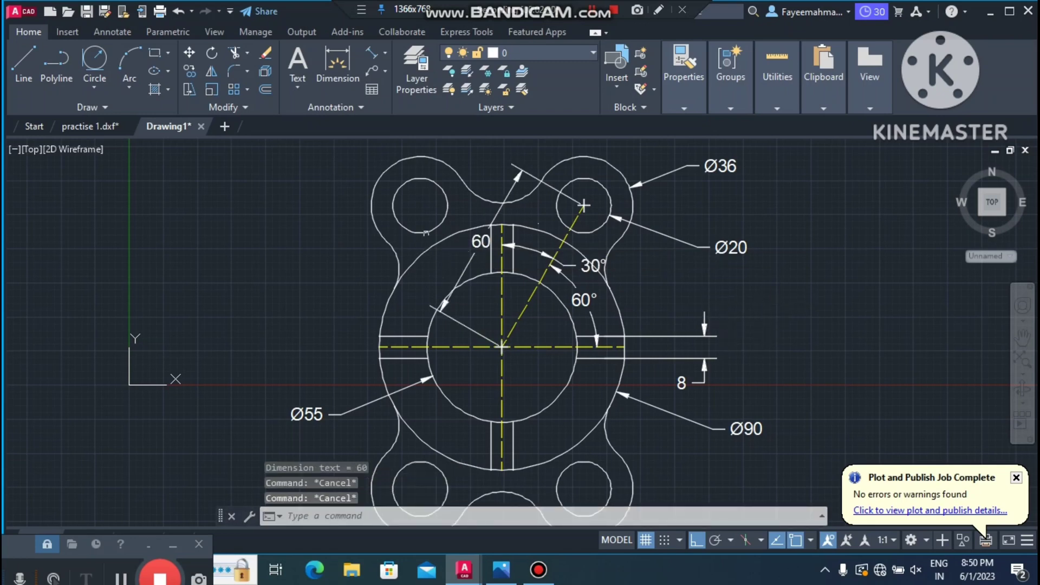
pyautogui.click(477, 241)
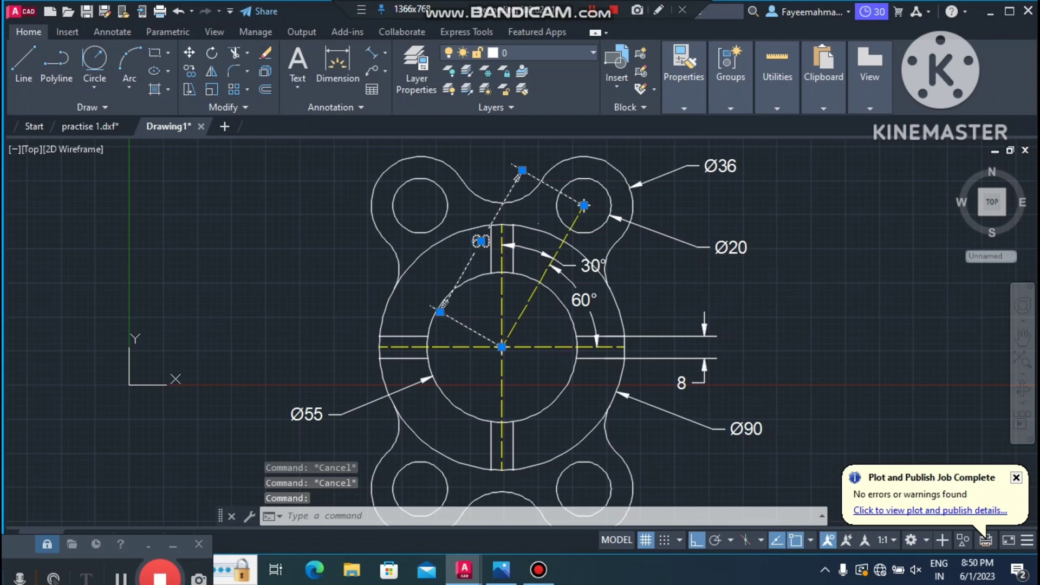
pyautogui.doubleClick(480, 241)
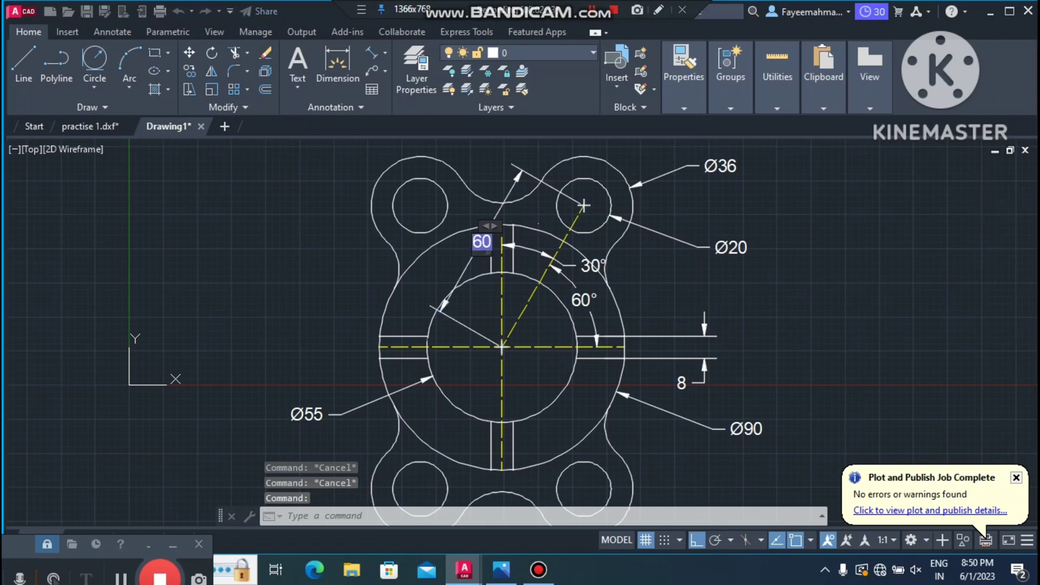
pyautogui.press('Escape')
pyautogui.press('Escape')
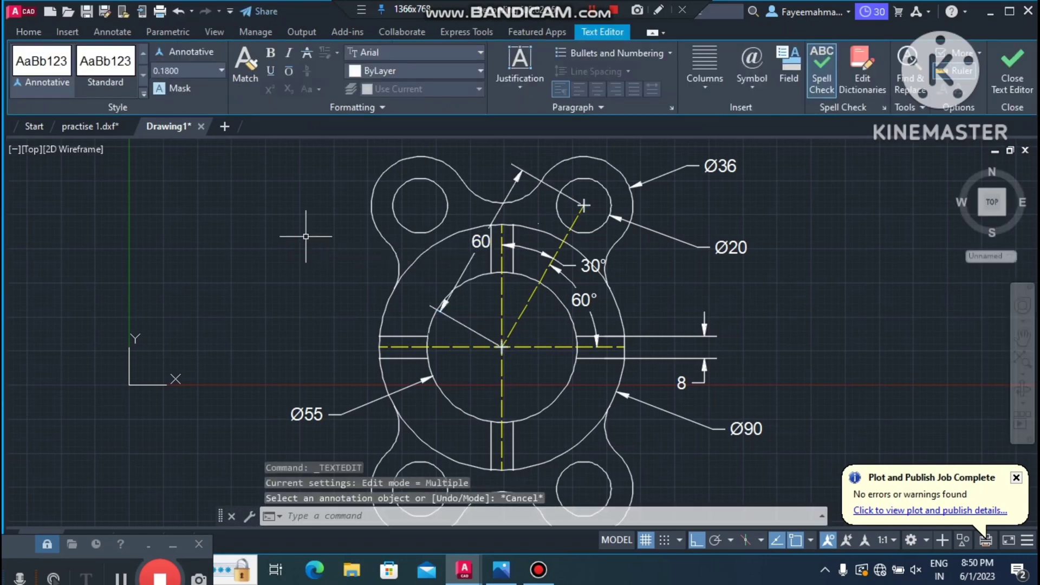
pyautogui.click(479, 241)
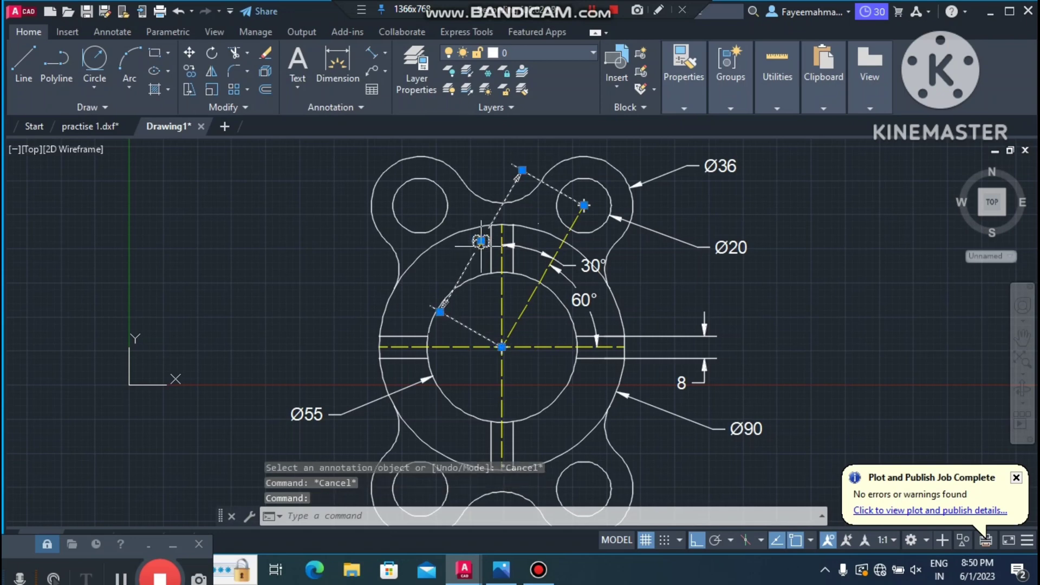
pyautogui.click(480, 241)
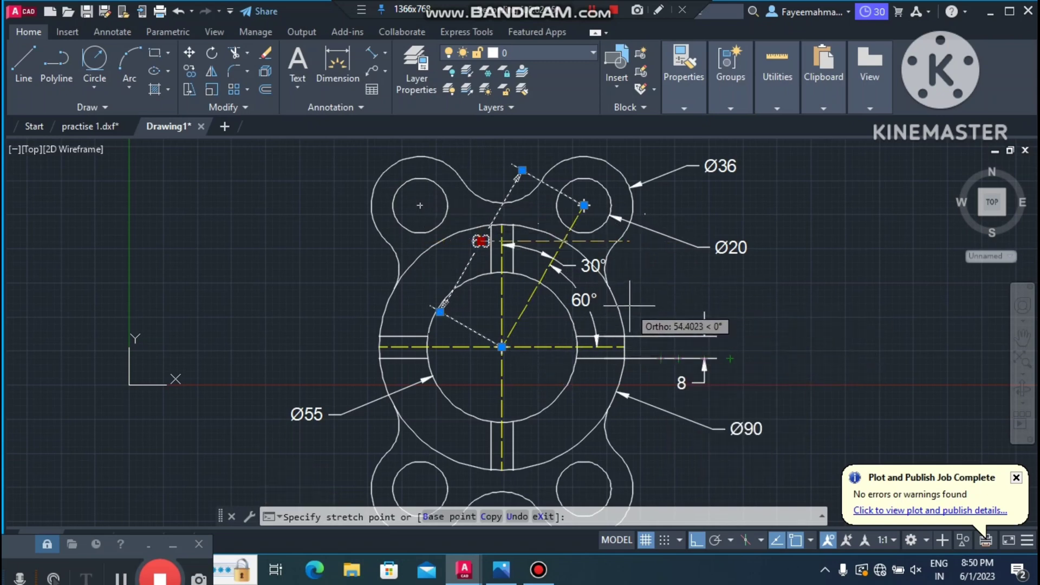
pyautogui.press('Escape')
pyautogui.press('Escape')
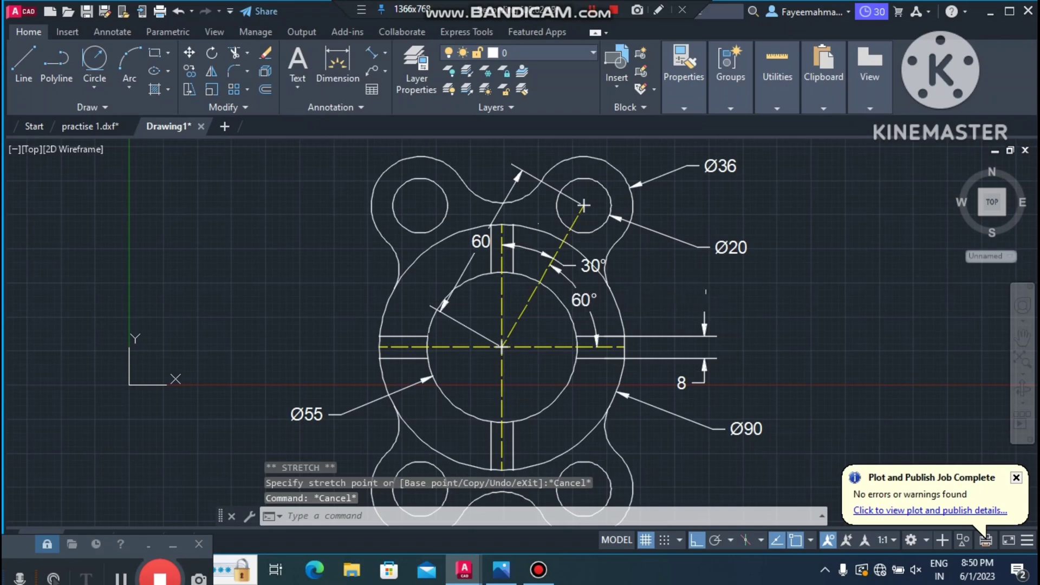
# Add a radius dimension to the fillet arc joining the upper-left lobe to the body circle, placing its label outside to the left
pyautogui.scroll(-2, 686, 266)
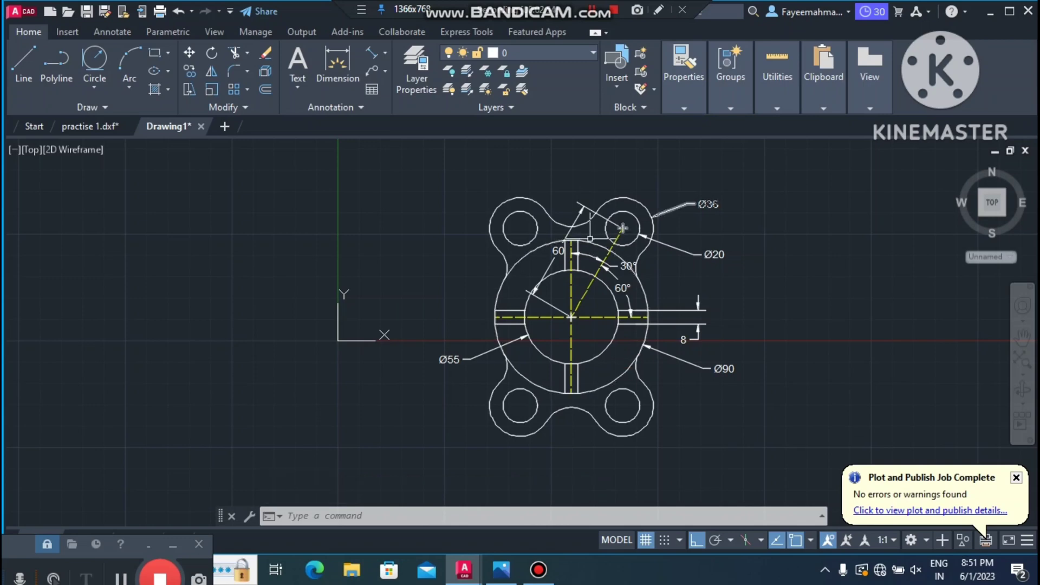
pyautogui.scroll(2, 577, 190)
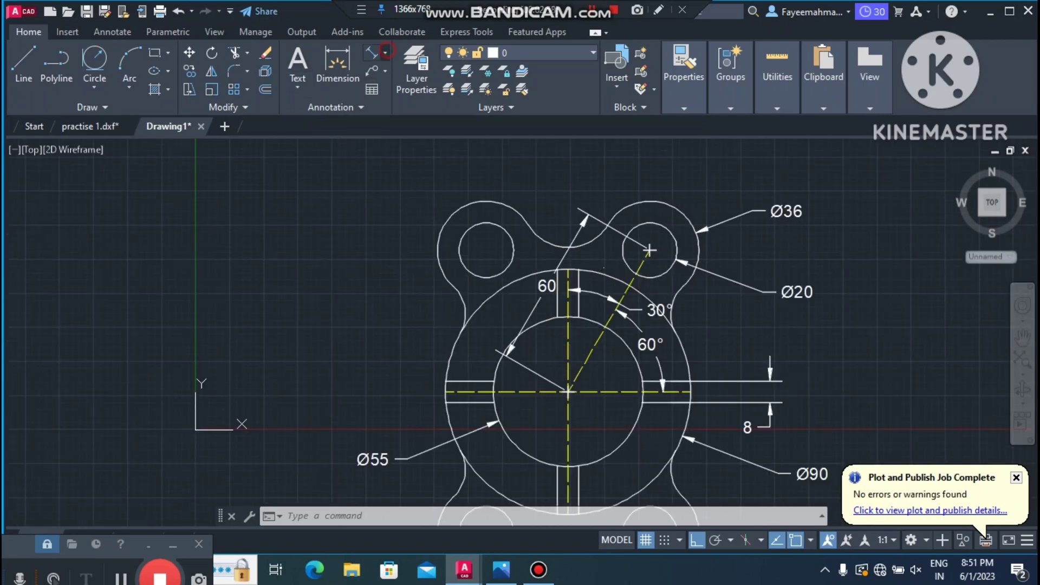
pyautogui.click(386, 52)
pyautogui.click(403, 203)
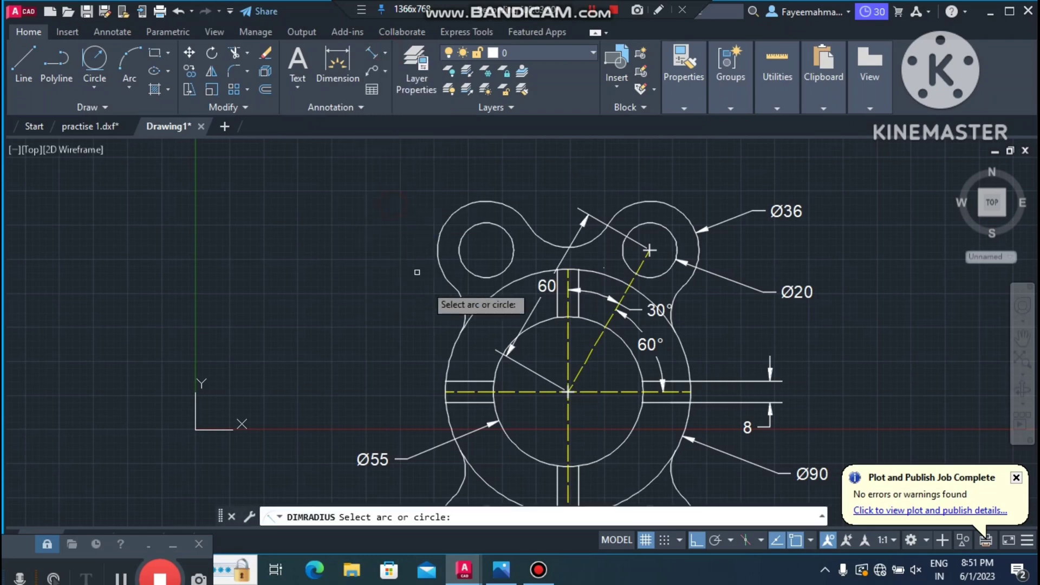
pyautogui.click(460, 301)
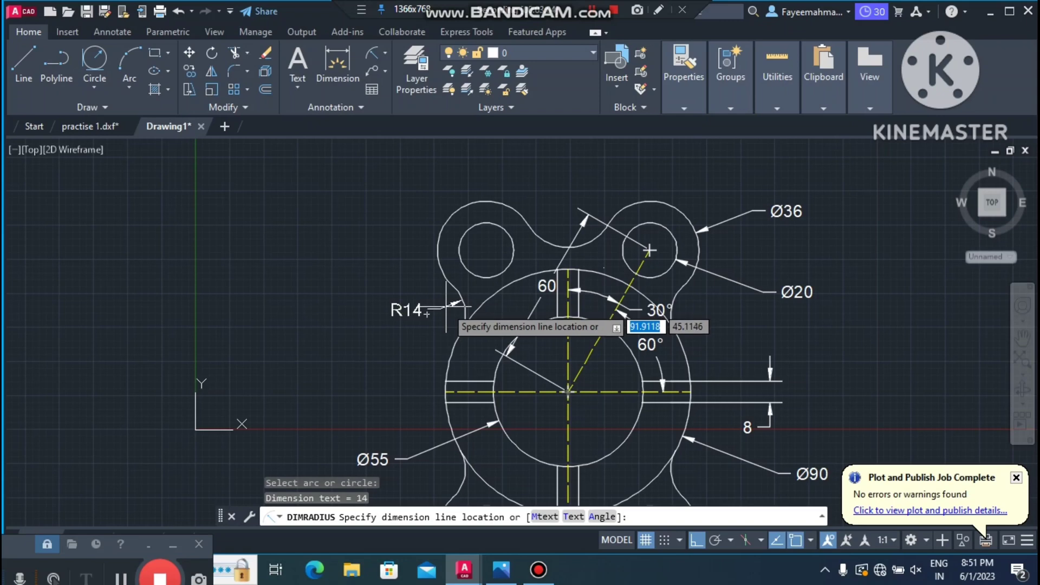
pyautogui.click(426, 313)
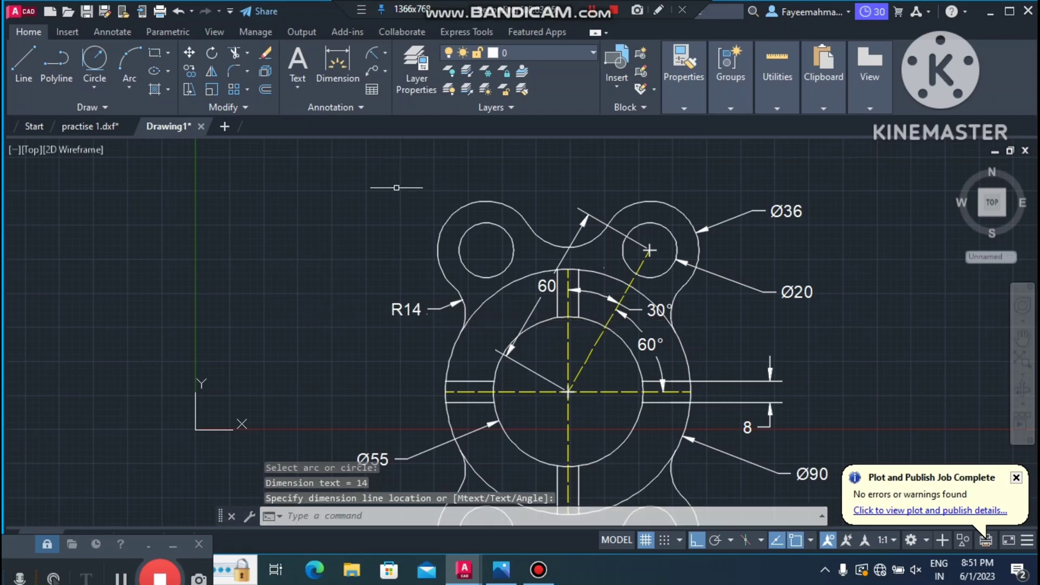
pyautogui.scroll(-2, 407, 205)
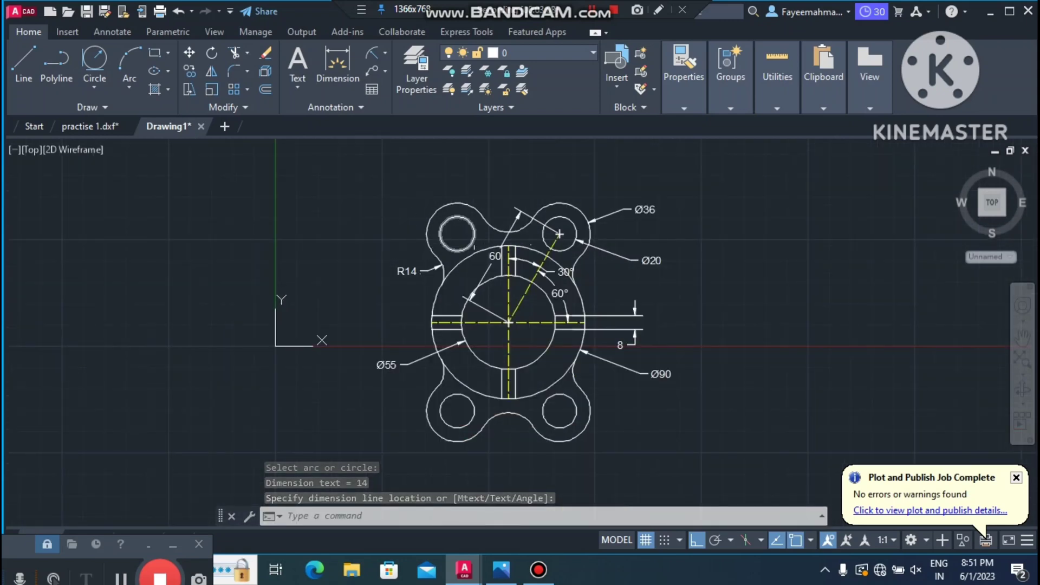
pyautogui.scroll(2, 508, 258)
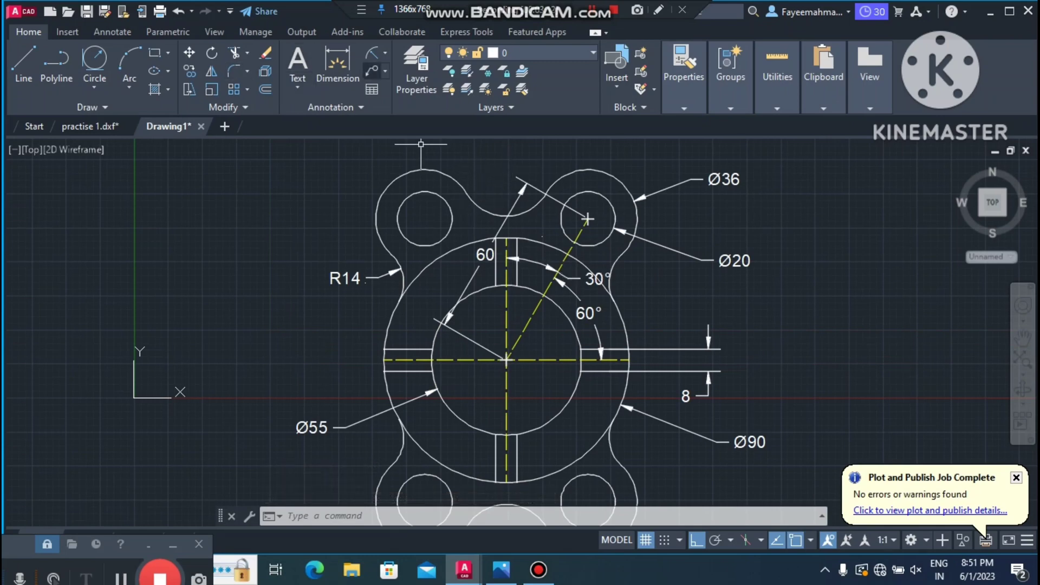
# Add a radius dimension to the concave arc joining the two upper lobes, placing its label just to the lower left of the arc
pyautogui.press('Return')
pyautogui.click(474, 206)
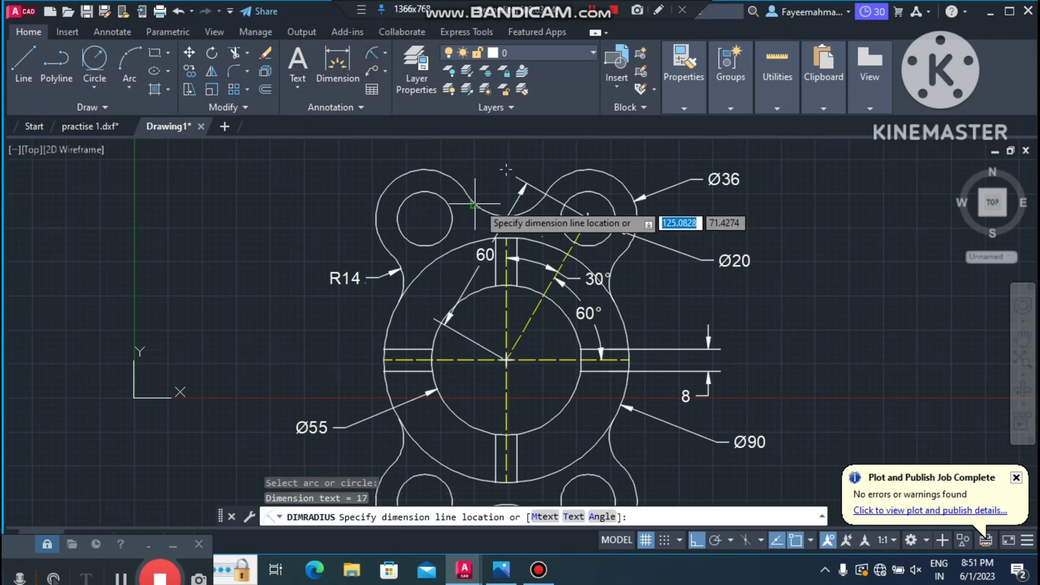
pyautogui.click(469, 230)
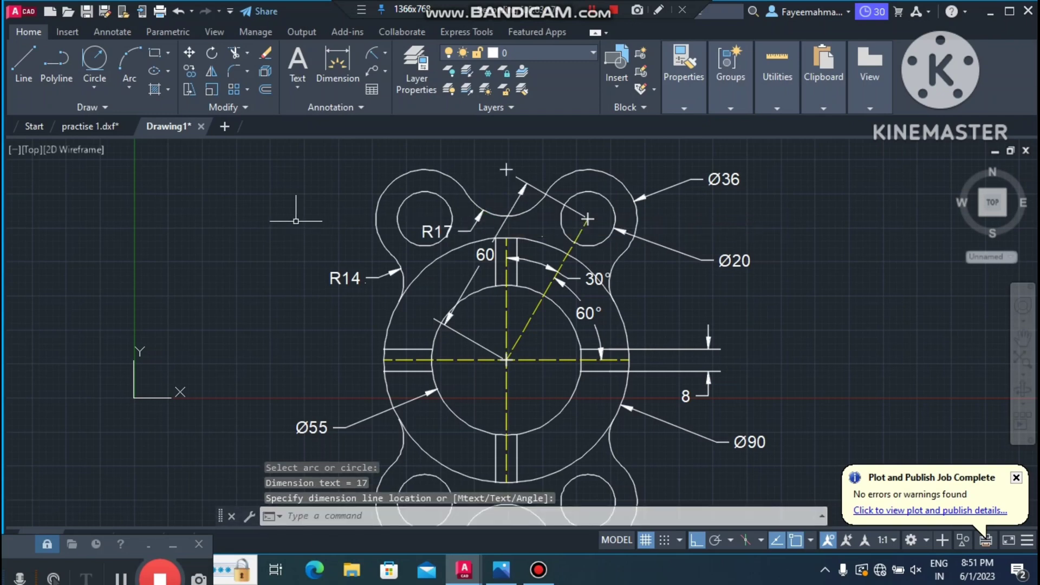
pyautogui.press('Escape')
pyautogui.press('Escape')
pyautogui.press('Escape')
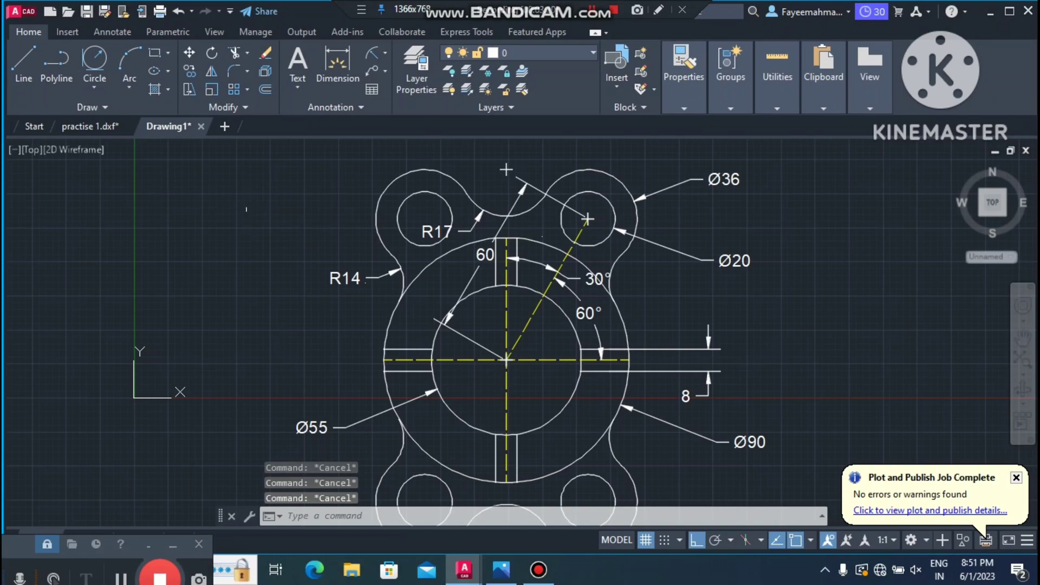
pyautogui.scroll(-2, 297, 246)
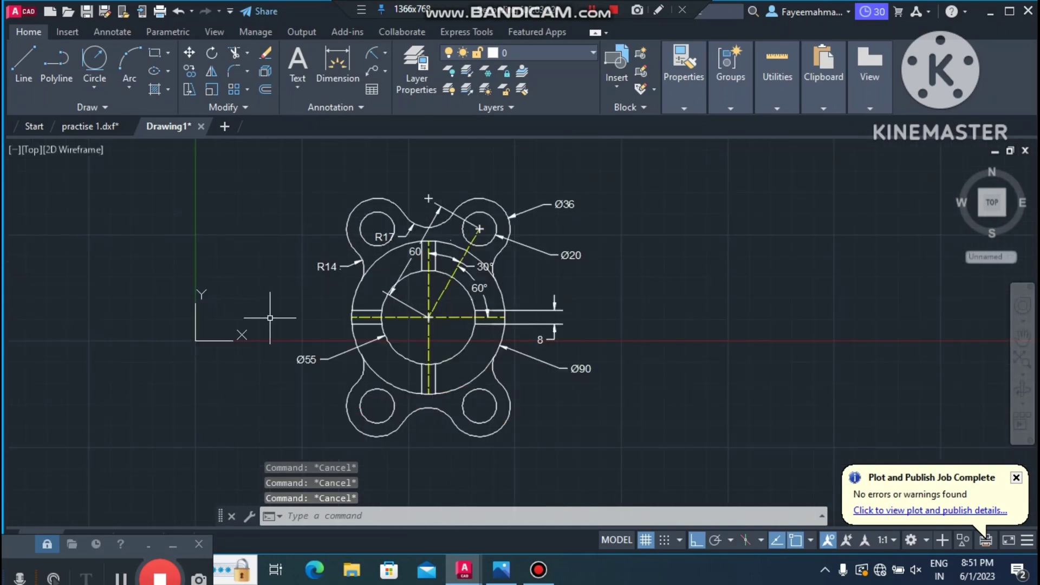
pyautogui.scroll(2, 269, 318)
pyautogui.scroll(-2, 333, 265)
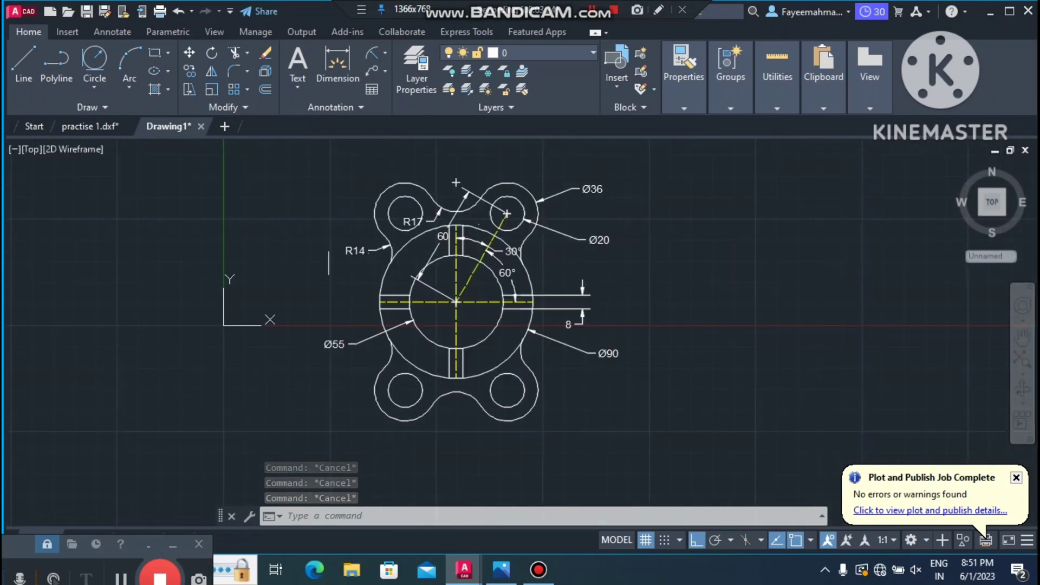
pyautogui.scroll(2, 324, 242)
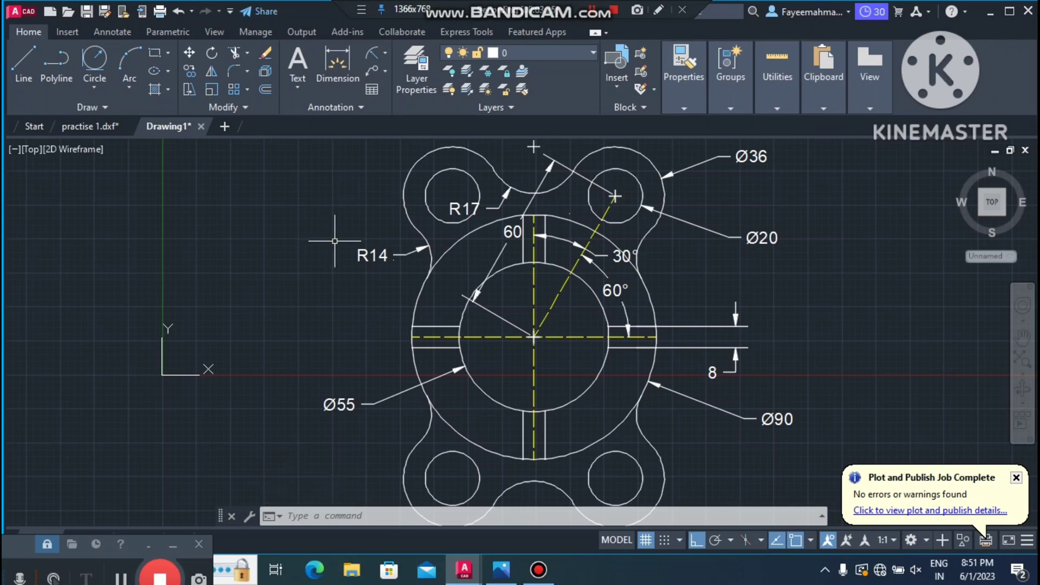